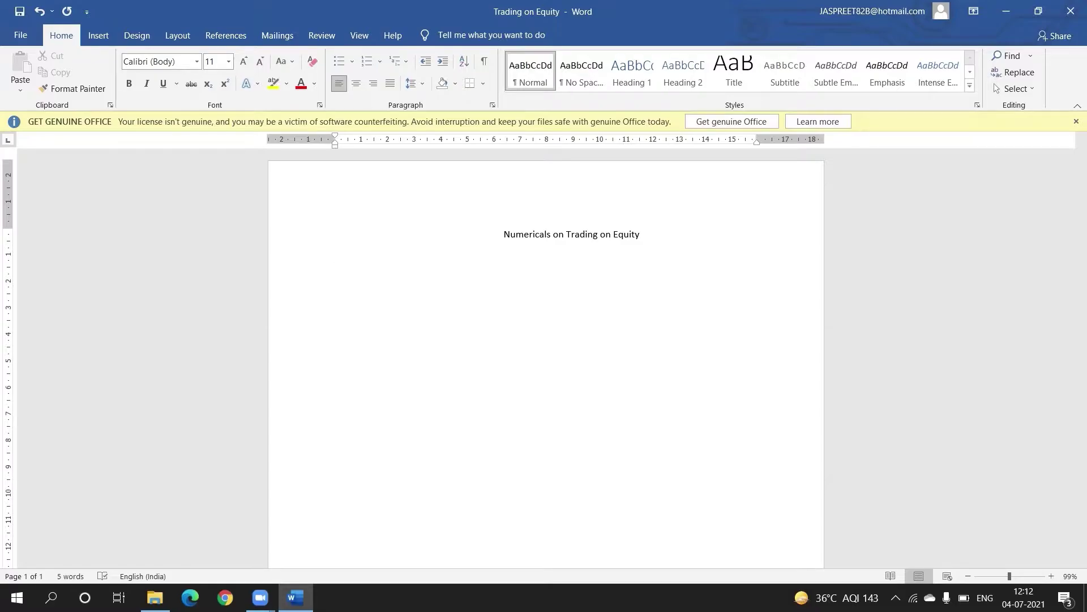
- Type 'Favourable Condition - EPS - increase (EARNING PER SHARE)' and, below it, 'EXAMPLE 1 COMPANY X LTD'
text(Favou)
text(rva)
key(BackSpace)
text(ab;e)
key(BackSpace)
key(BackSpace)
key(BackSpace)
text(le Condition - EPS - i)
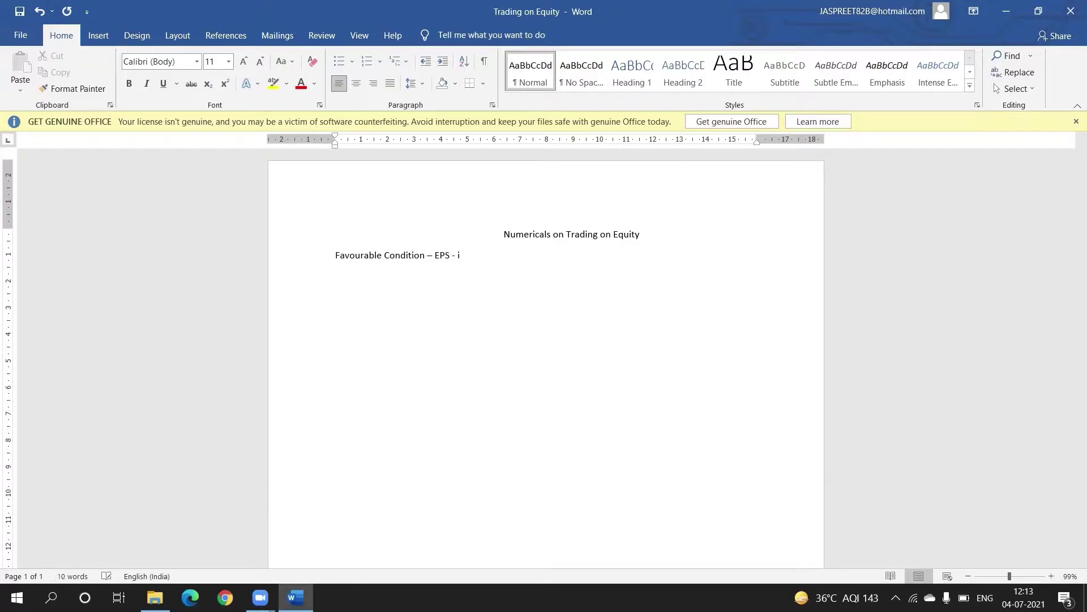
text(ncrease (EARNING PER SHA)
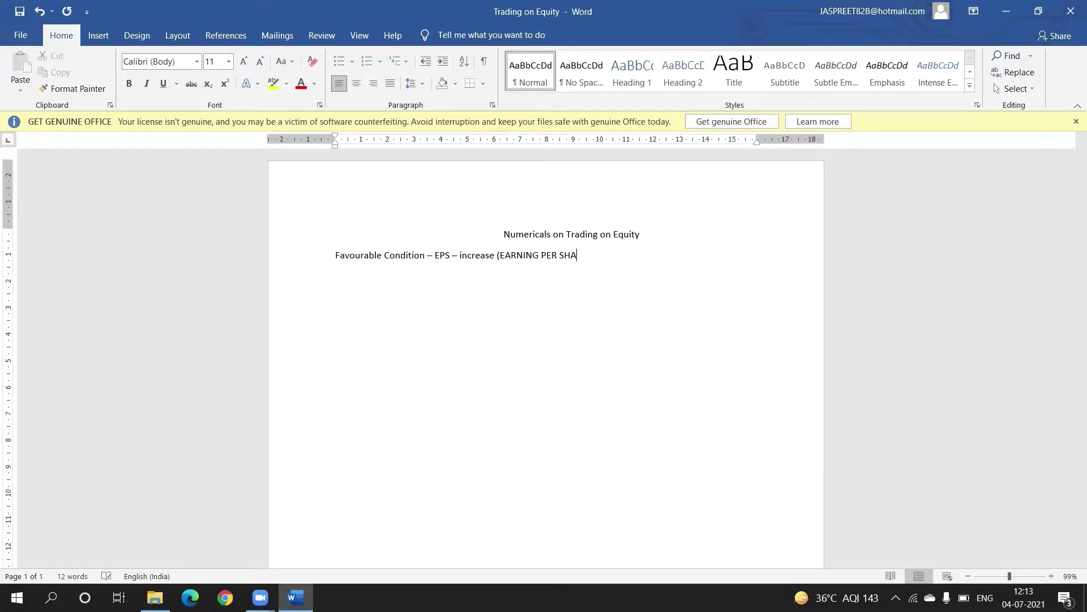
text(RE))
text(XAMPLE )
text(1 )
text(COMPAN)
text(Y X)
text( LTD)
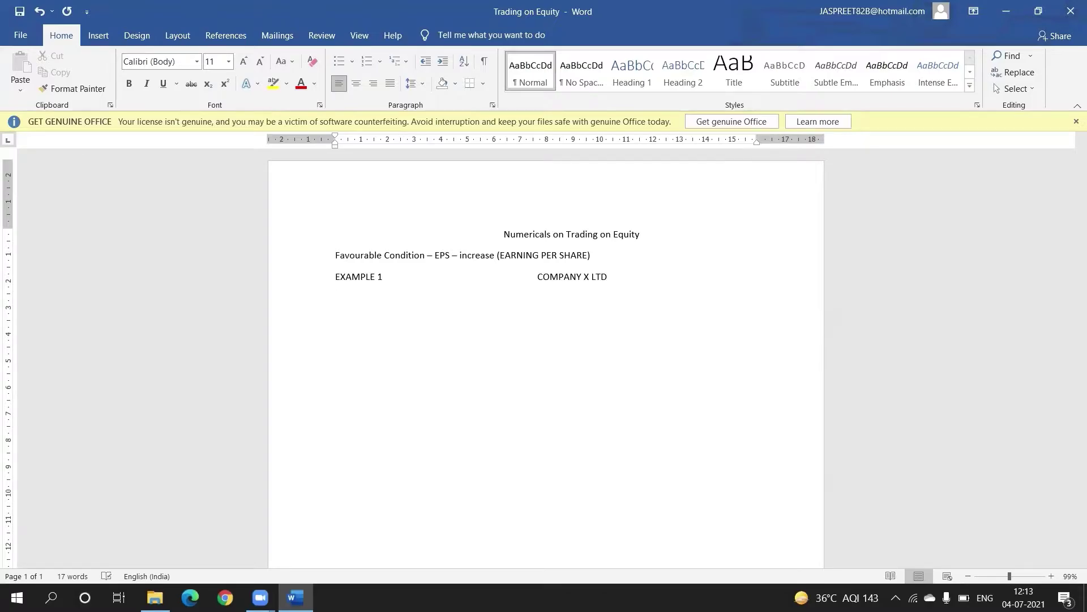
- List Total Fund used as Rs. 30,00,000 in the value column and begin an Interest line
key(Return)
text(Total Fund used)
key(Tab)
key(Tab)
key(Tab)
key(Tab)
text(Rs. 30,00,000 )
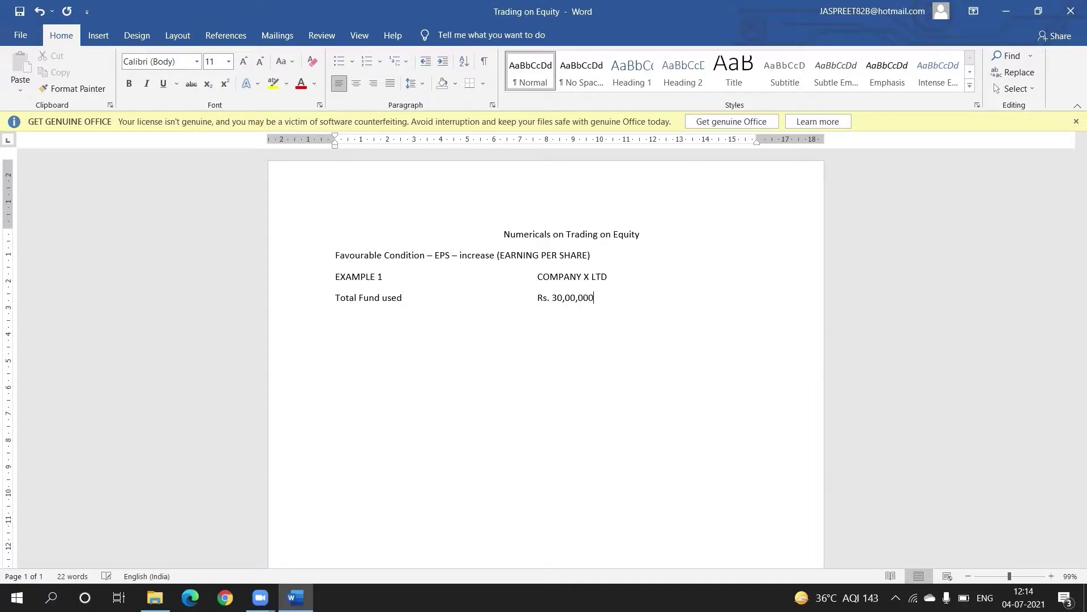
text(Interest)
- Enter Interest as 10% p.a. and Tax Rate as 40%
key(Tab)
text(10% p.a)
key(Return)
key(BackSpace)
text(.)
key(Return)
text(Tax Rate)
key(Tab)
text(40%)
key(Return)
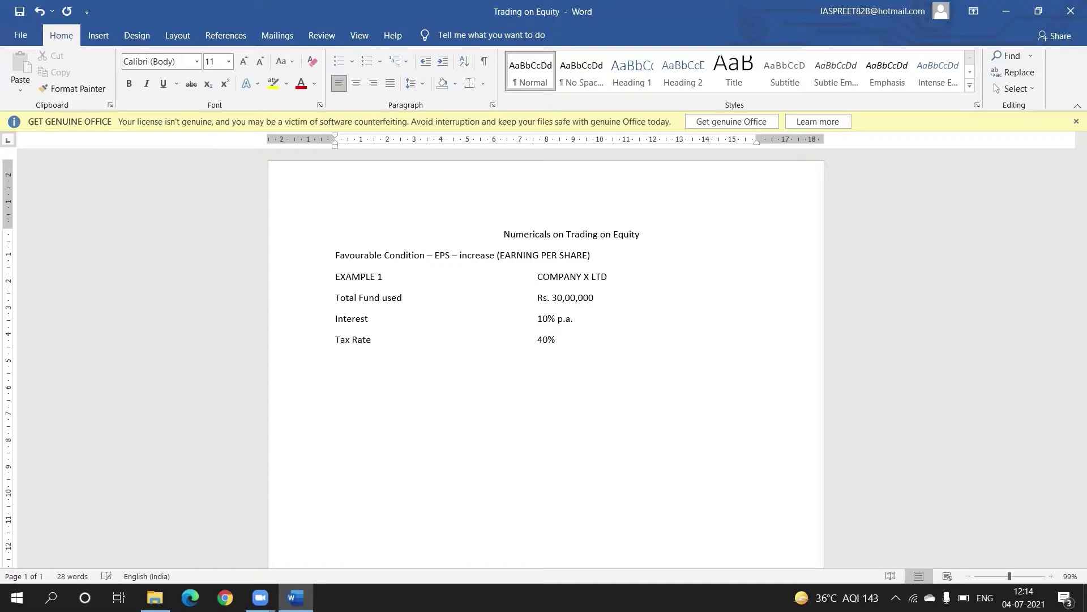
- Add EBIT (EARNING BEFORE INTEREST AND TAX) at Rs. 4,00,000, then a DEBT line
text(B)
key(BackSpace)
text(EBIT (EARNING BEFORE INTERST)
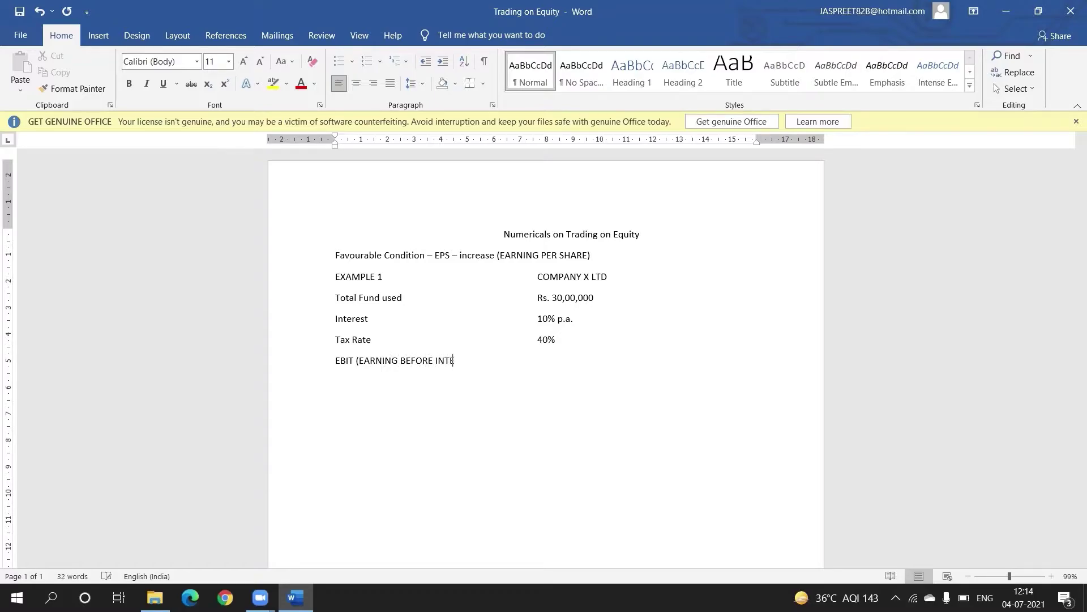
key(BackSpace)
key(BackSpace)
text(EST AND TAX))
key(Tab)
text(Rs. 4,00,000)
key(Return)
text(DEBT)
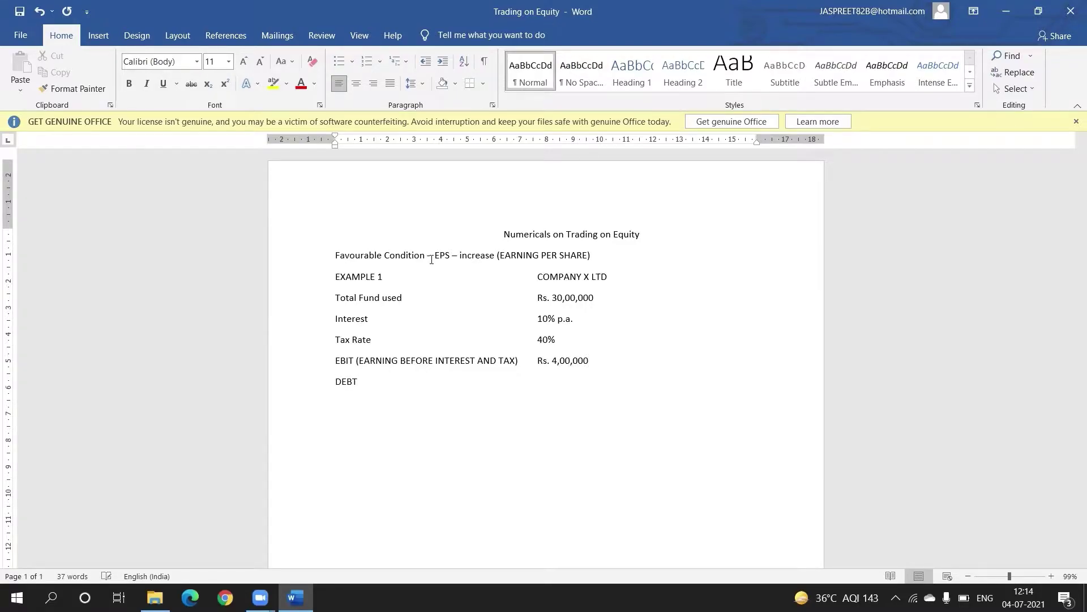
- Bold the word DEBT and sketch a red ink circle divided into D and E
drag(370, 381, 334, 381)
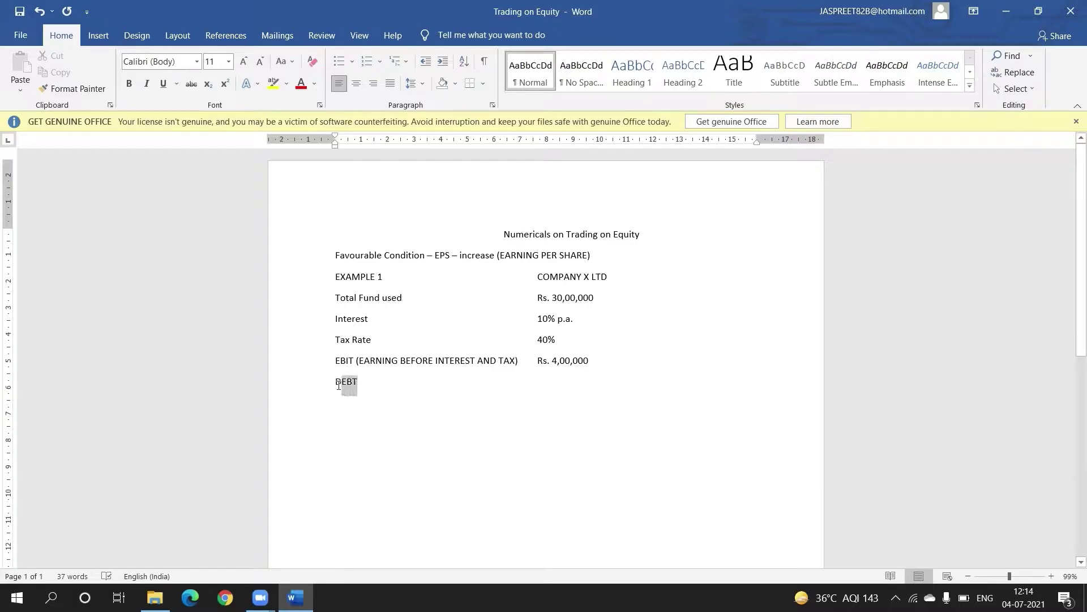
key(ctrl+b)
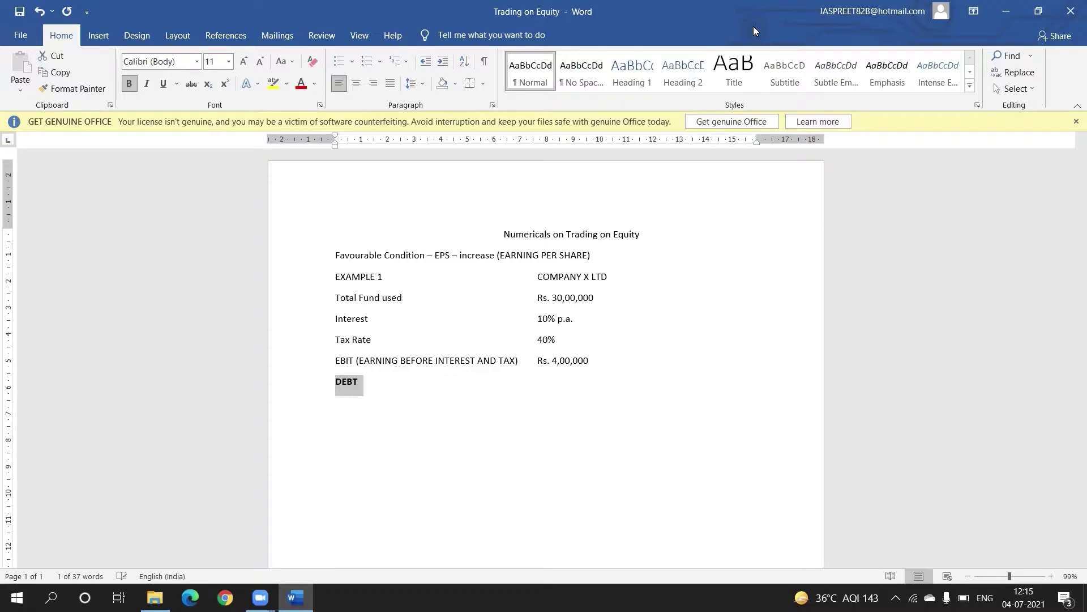
key(ctrl+2)
click(713, 214)
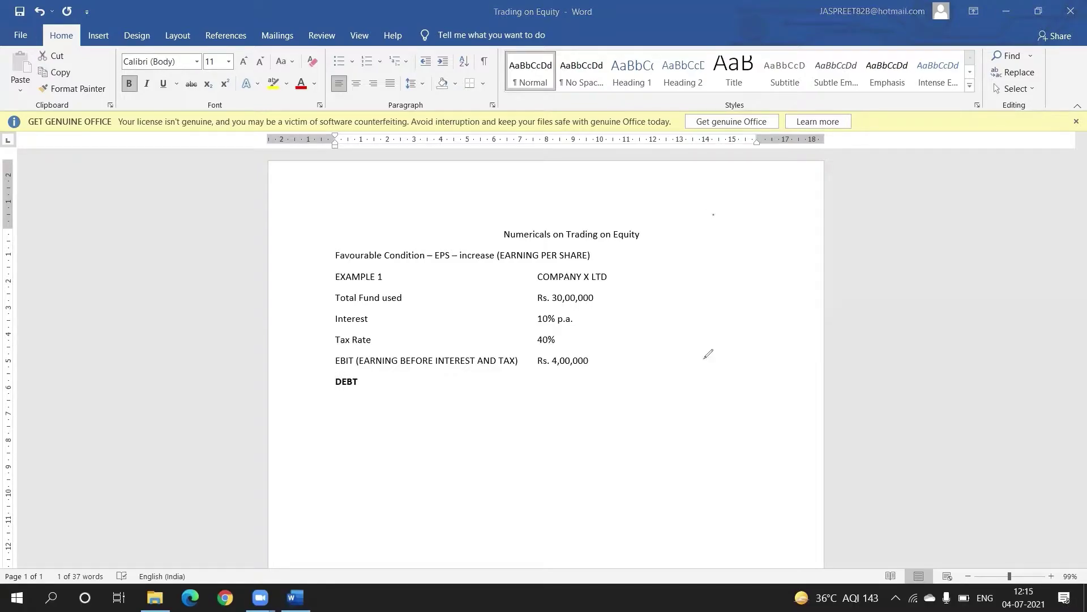
mouse_move(706, 357)
mouse_down()
mouse_move(745, 226)
mouse_move(713, 214)
mouse_up()
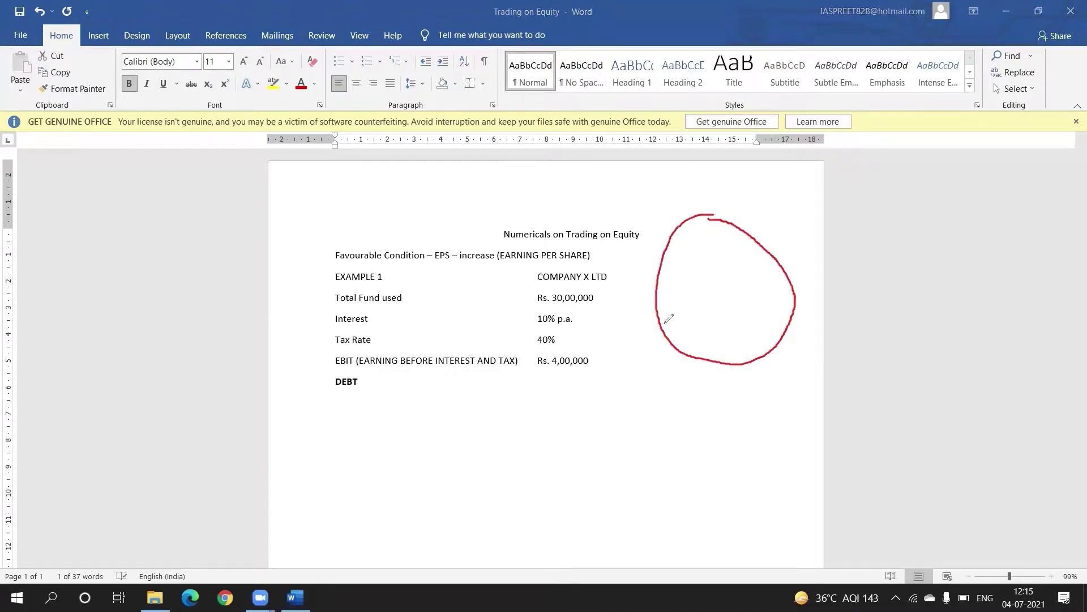
drag(650, 329, 765, 257)
mouse_move(672, 272)
mouse_down()
mouse_move(689, 301)
mouse_move(698, 265)
mouse_move(689, 303)
mouse_move(736, 334)
mouse_move(755, 330)
mouse_move(754, 306)
mouse_up()
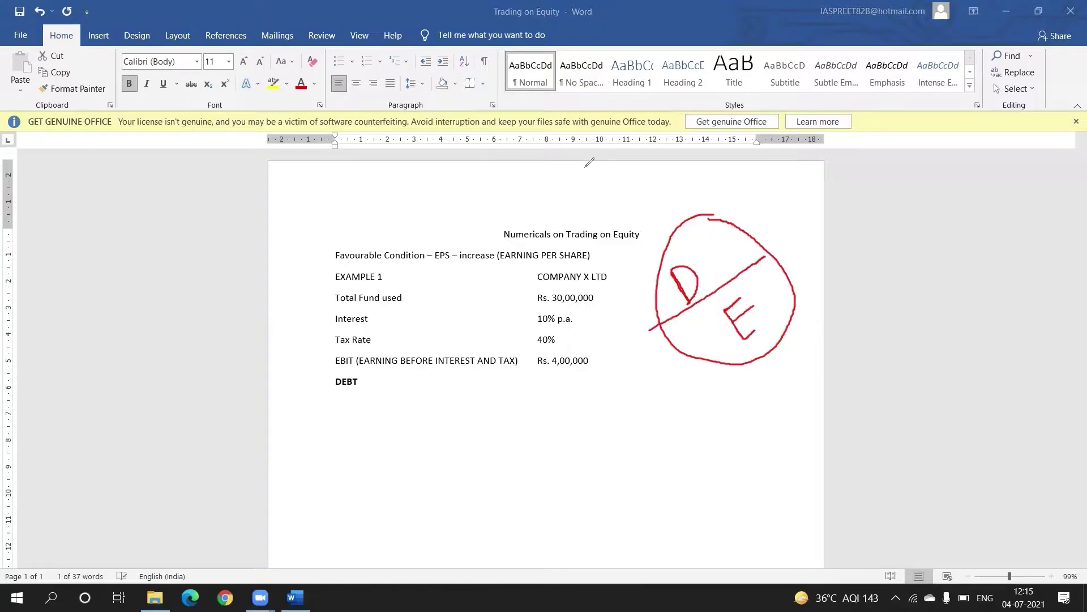
- Erase the red ink sketch and add blank lines further down the page
drag(711, 308, 741, 361)
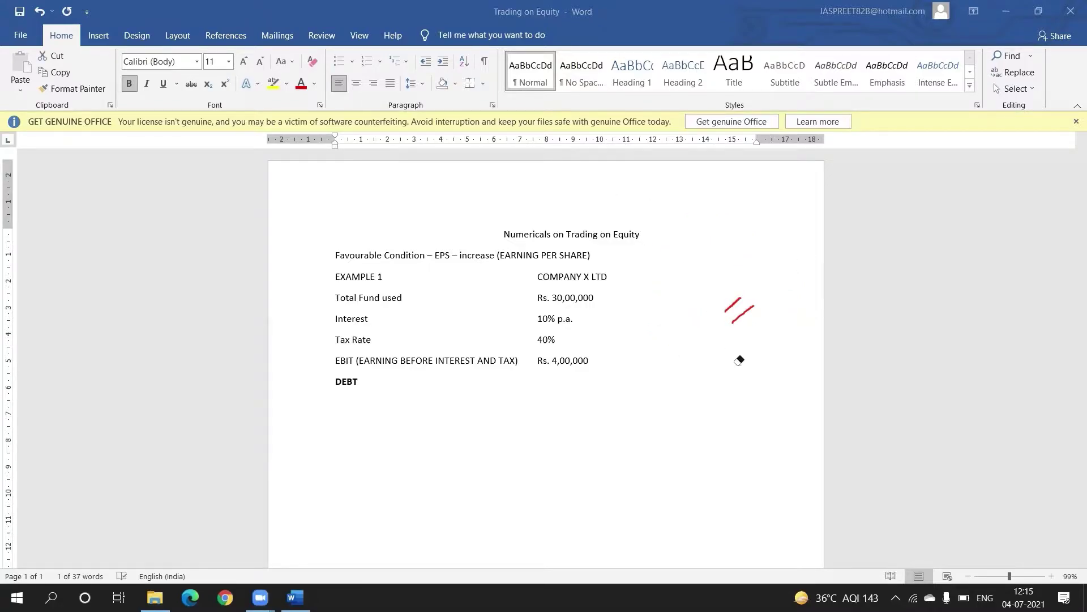
drag(738, 309, 748, 311)
key(Escape)
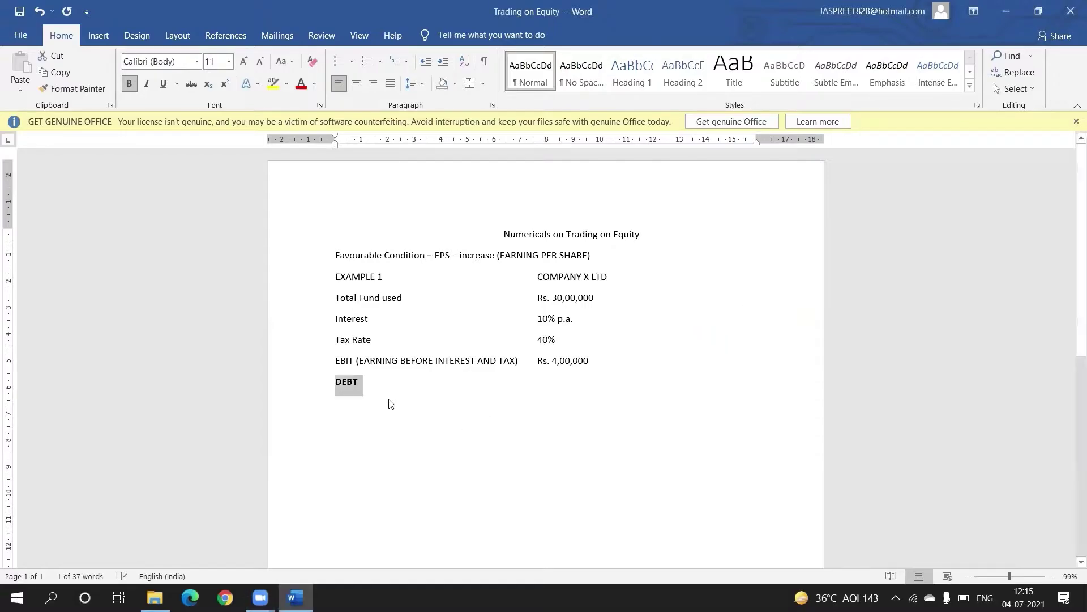
click(388, 403)
key(Return)
key(Return)
key(Return)
key(Return)
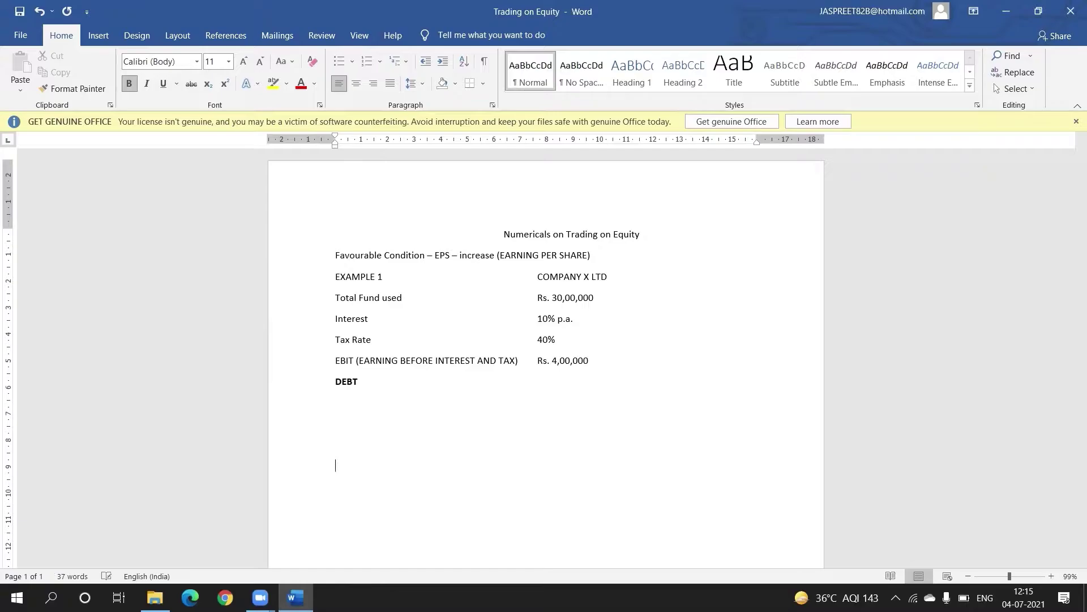
- Type bold 'Return on Investment > Cost of Debt', then a non-bold 'Situation 1' line reading NIL
text(Return on Investment > Cost of Debt)
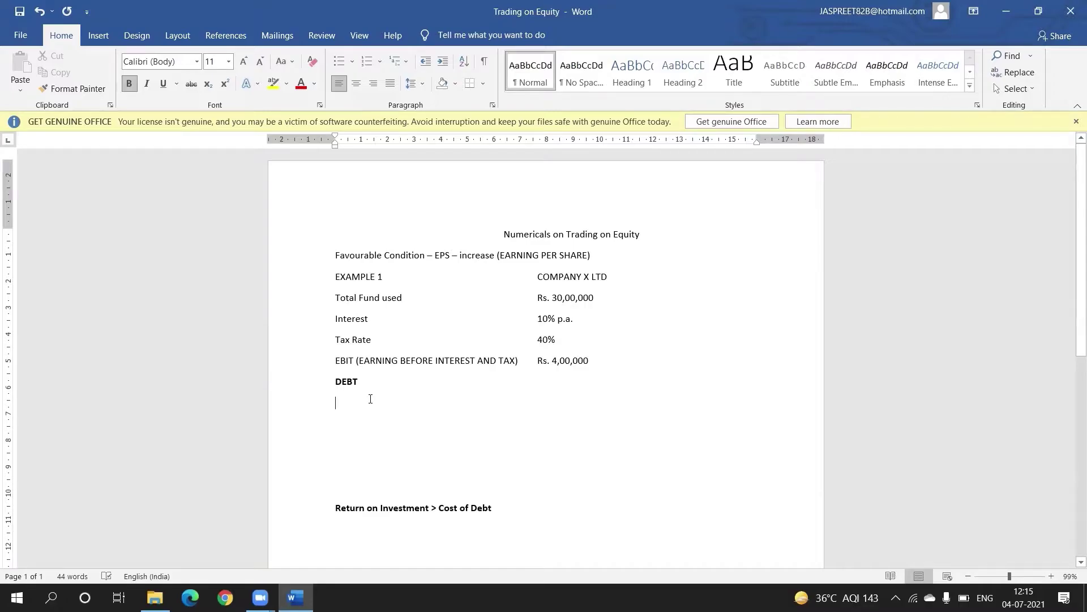
key(ctrl+b)
text(Situation)
key(Tab)
key(Tab)
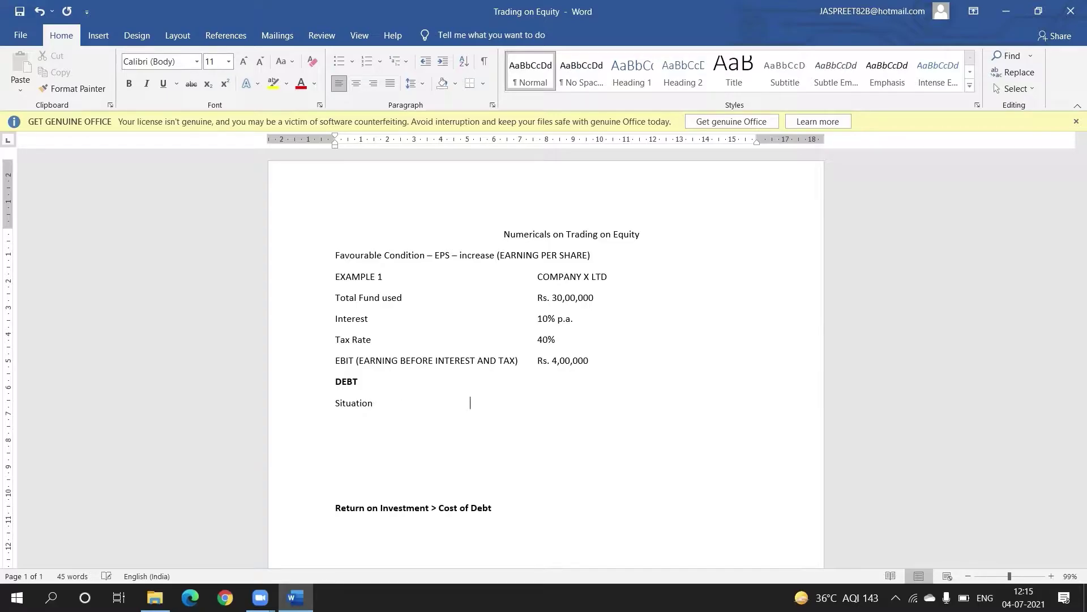
text(1)
key(Tab)
key(Tab)
key(Tab)
key(Tab)
key(Tab)
text(NIL)
mouse_move(542, 302)
mouse_down()
mouse_move(614, 286)
mouse_move(532, 283)
mouse_move(536, 307)
mouse_up()
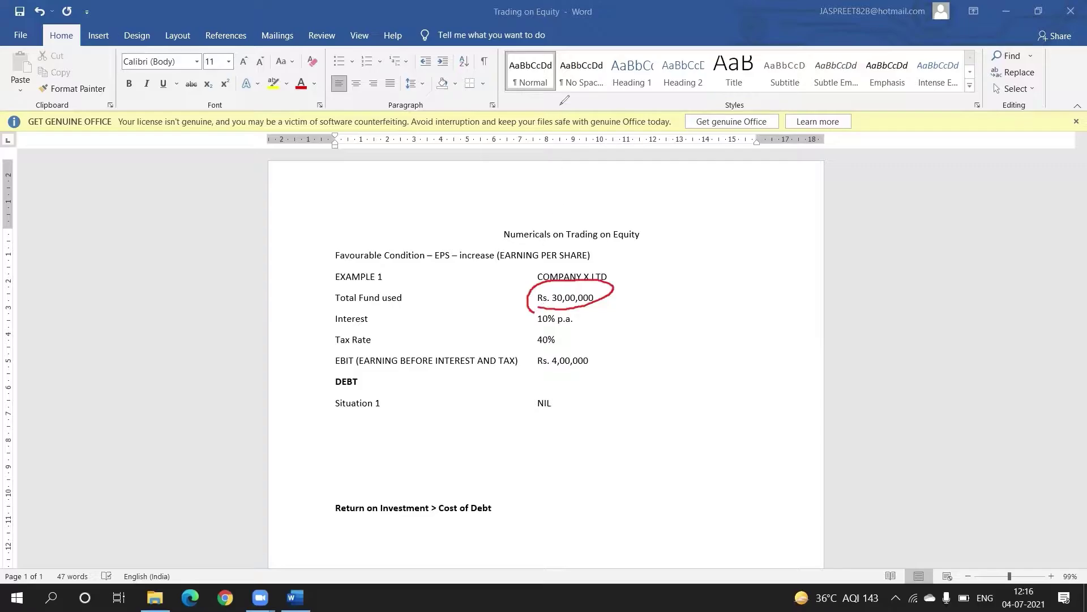
drag(573, 290, 581, 336)
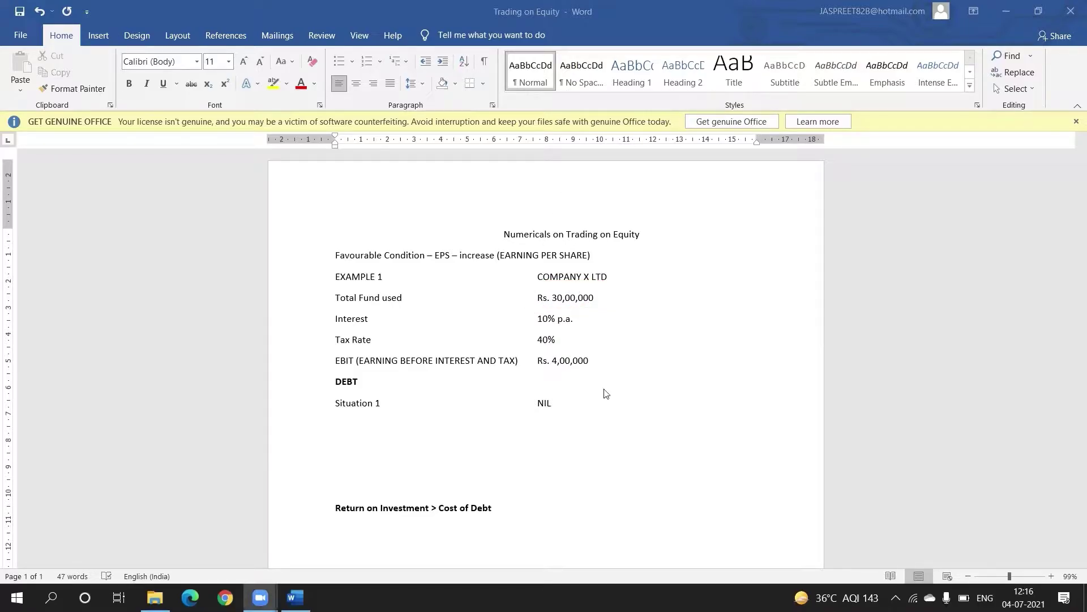
- Add a Situation 2 line with Rs. 10 Lakh and Equity Rs. 20 Lakh
click(573, 404)
key(Return)
text(Si)
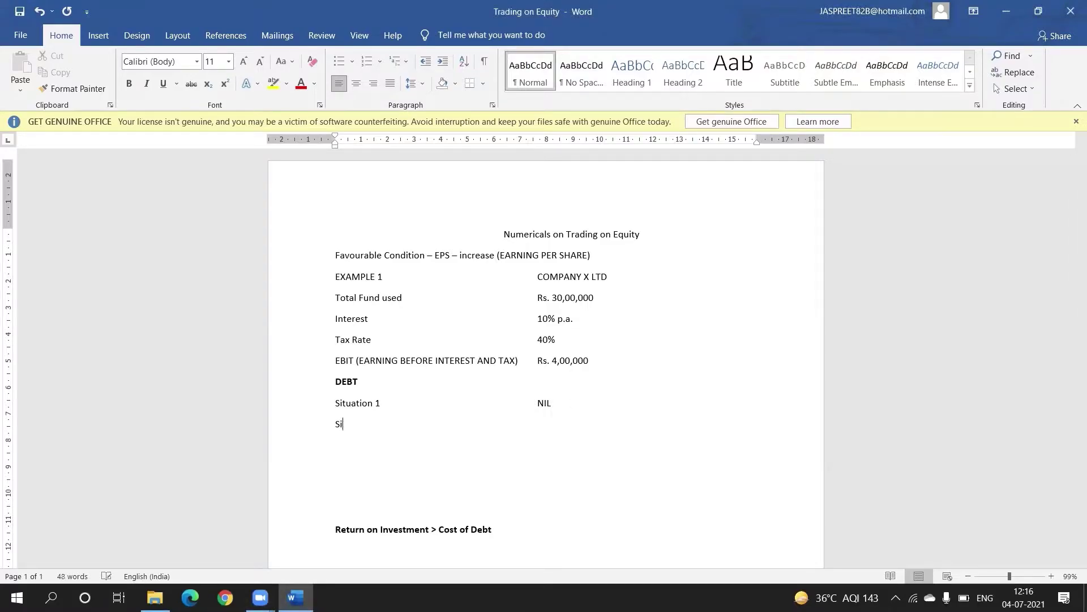
text(tuation 2	Rs. 10 Lakh)
key(Tab)
text(Equit)
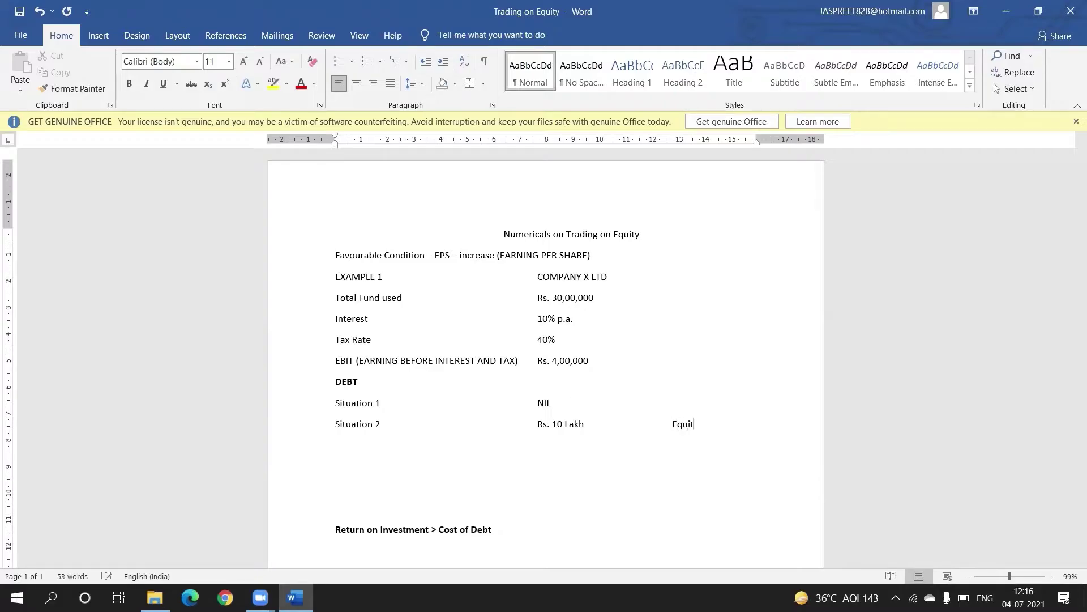
text(y Rs.)
text(20 Lakh)
- Add a non-bold Situation 3 line with Rs. 20 Lakh and Equity Rs. 10 Lakh
key(Return)
key(ctrl+b)
text(Situation 3)
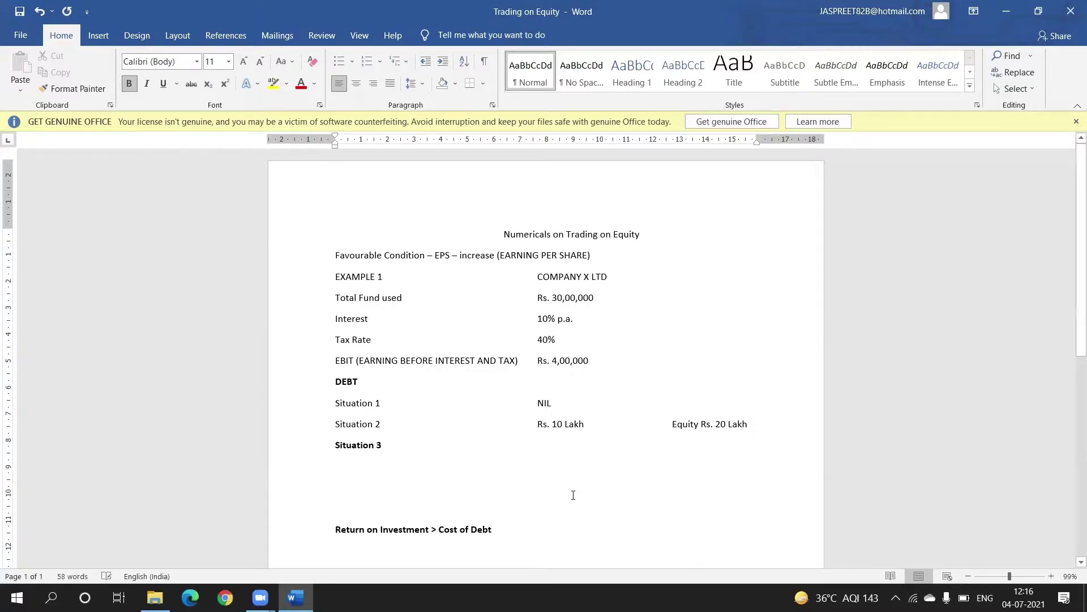
drag(379, 443, 335, 445)
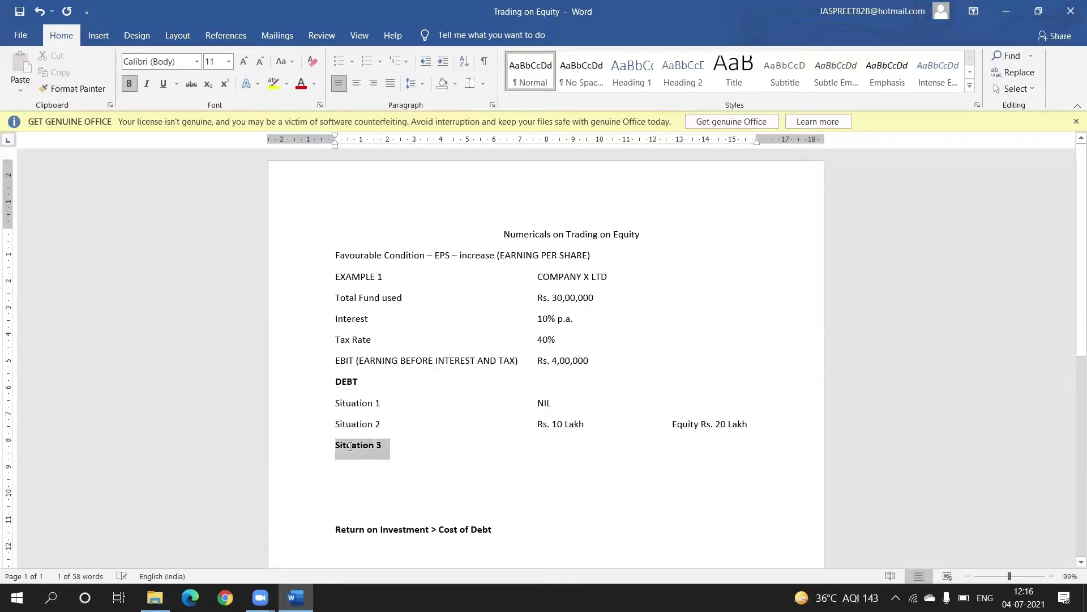
key(ctrl+b)
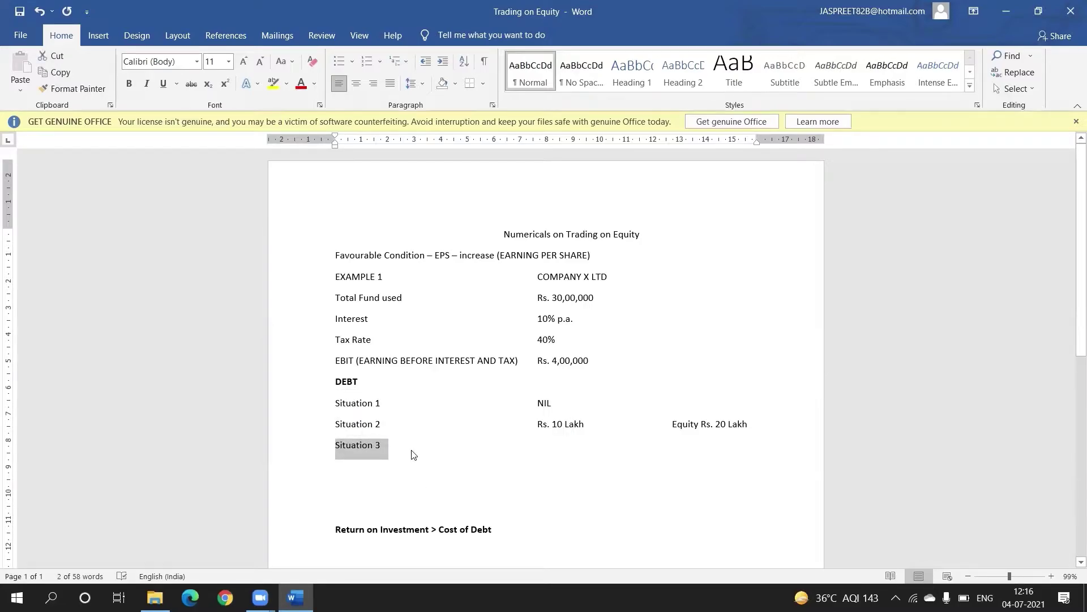
click(413, 451)
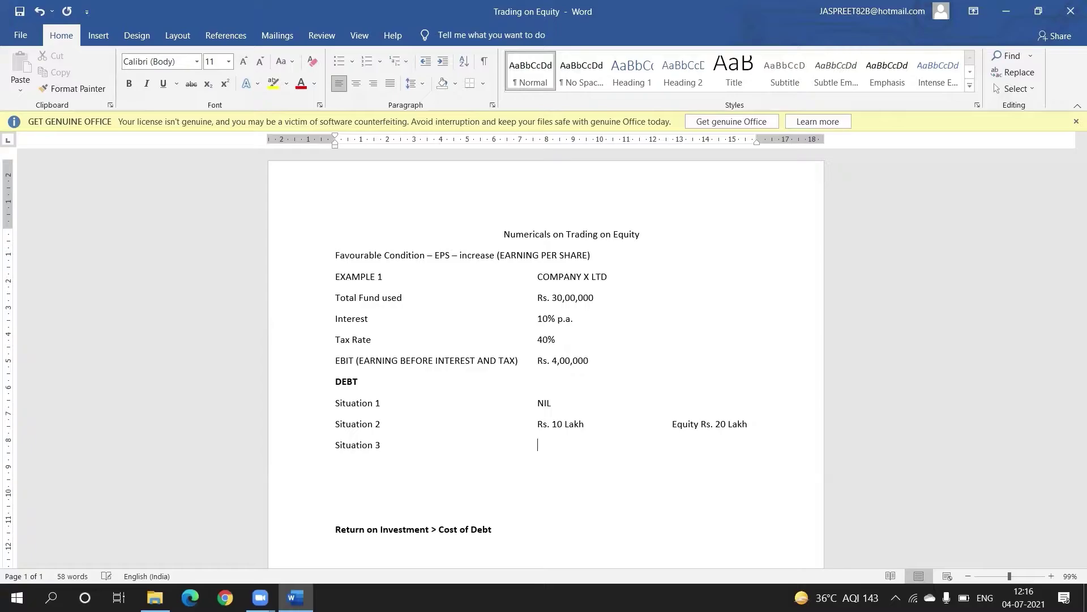
key(Tab)
text(Rs. 20 Lakh)
key(Tab)
text(Equity Rs. 10 Lakh)
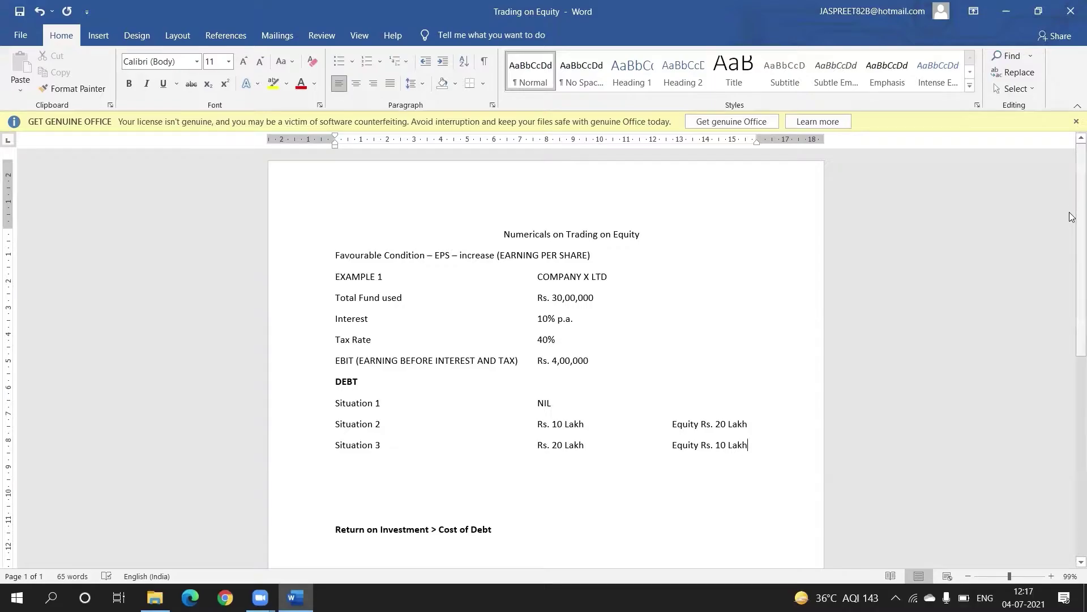
- Delete the extra blank lines below Situation 3
scroll(1071, 223, down, 3)
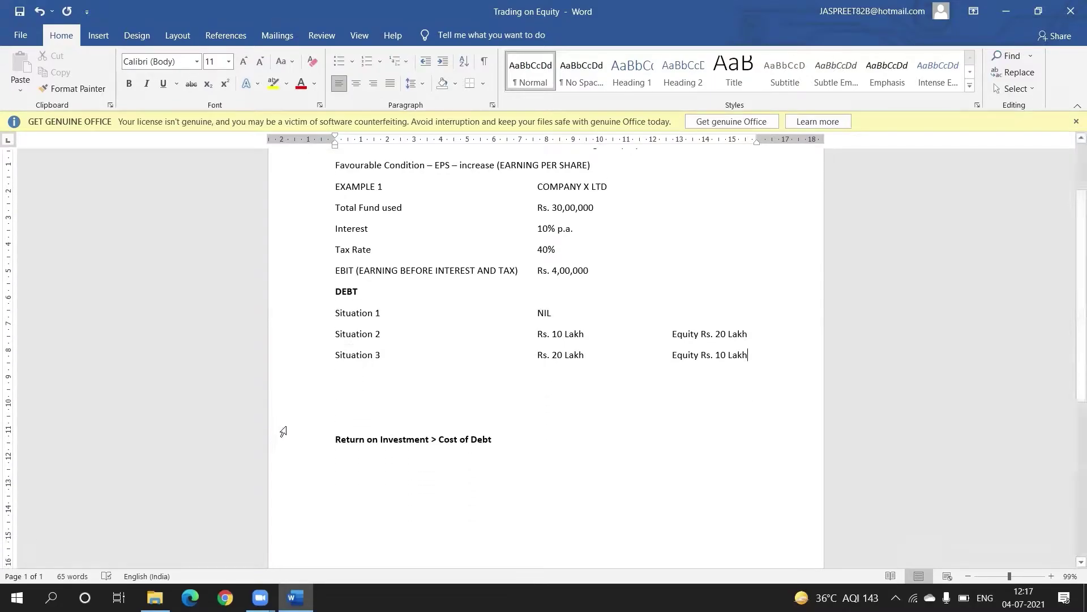
click(337, 402)
key(BackSpace)
key(BackSpace)
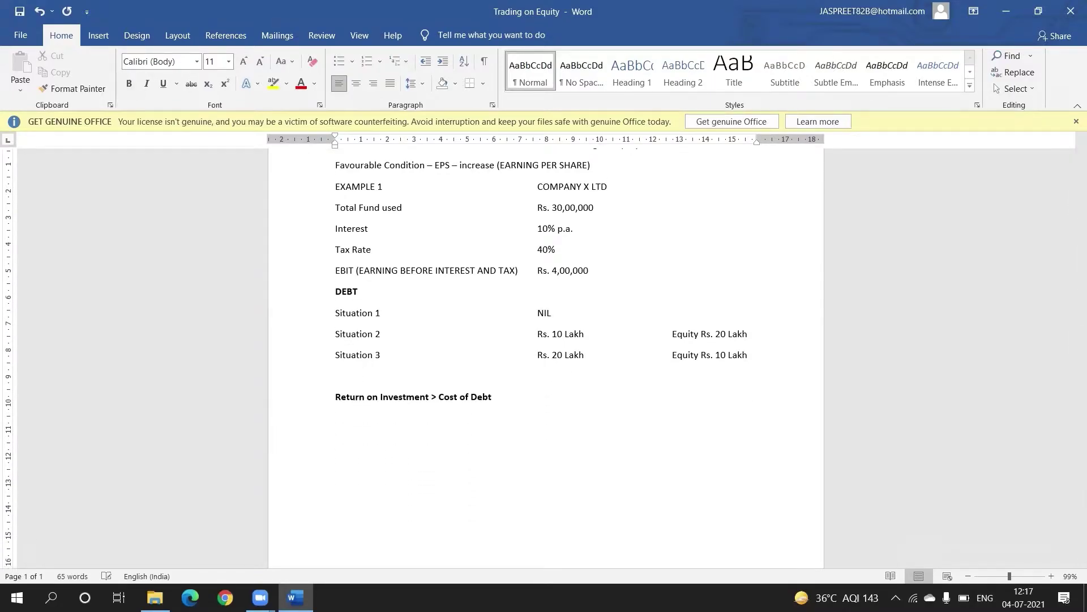
- Highlight the Return on Investment note in yellow and add an indented 'EBIT-EPS ANALYSIS' heading below it
drag(479, 398, 333, 400)
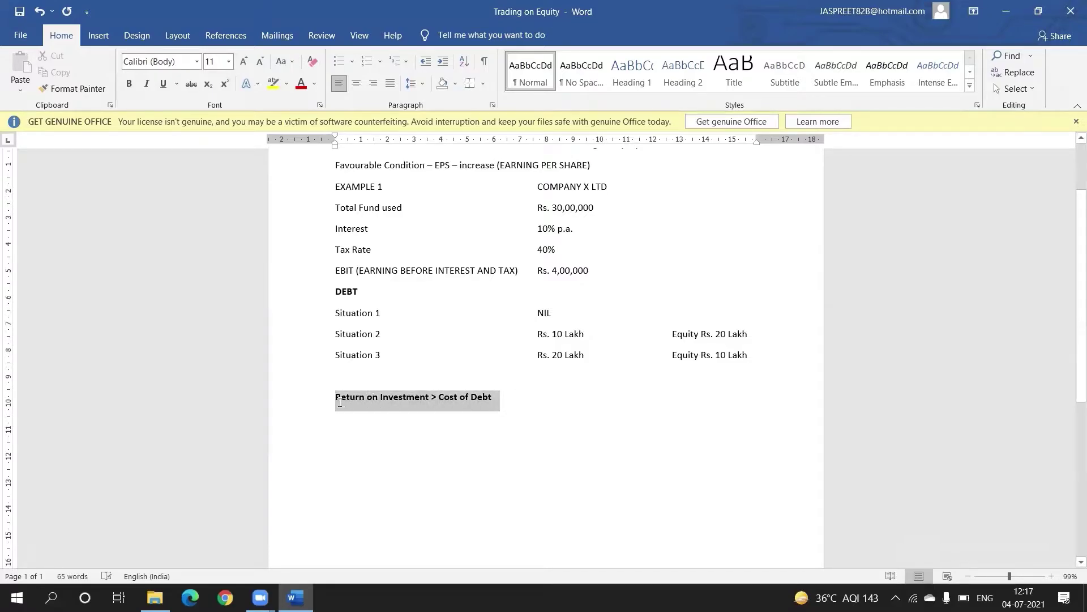
click(273, 83)
click(573, 436)
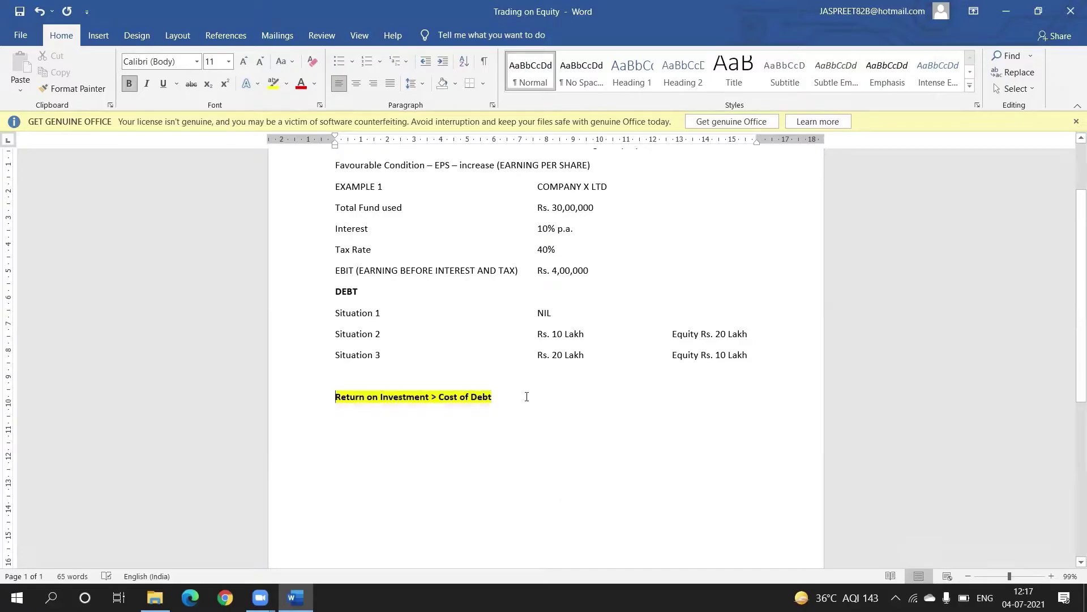
key(Return)
key(Tab)
key(Tab)
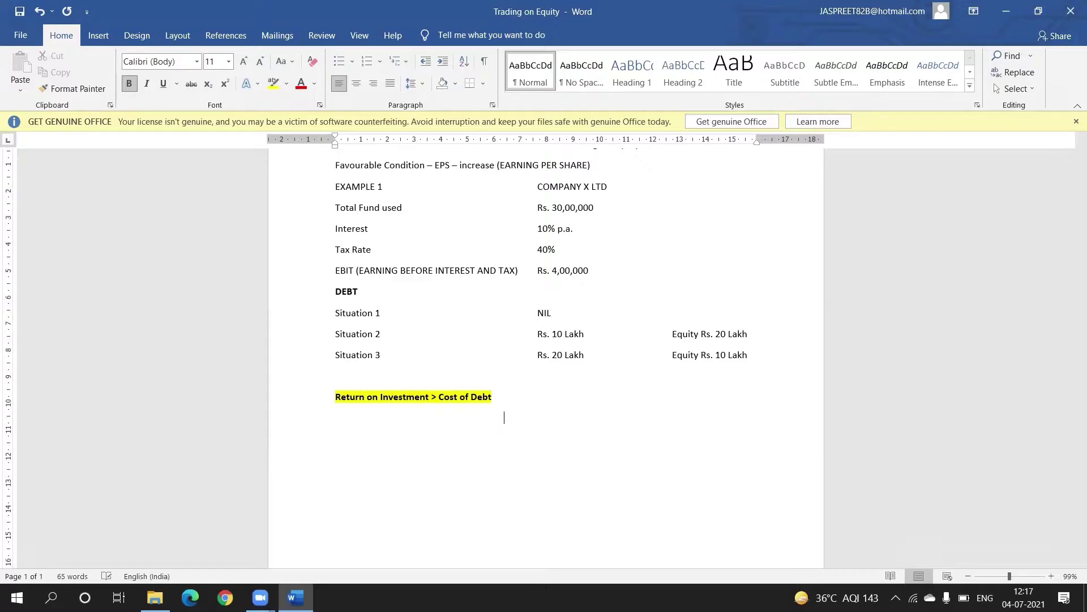
text(eb)
key(BackSpace)
key(BackSpace)
text(EBIT-EPS ANALYSIS)
- Insert a table with 4 columns and 2 rows under the heading
click(162, 26)
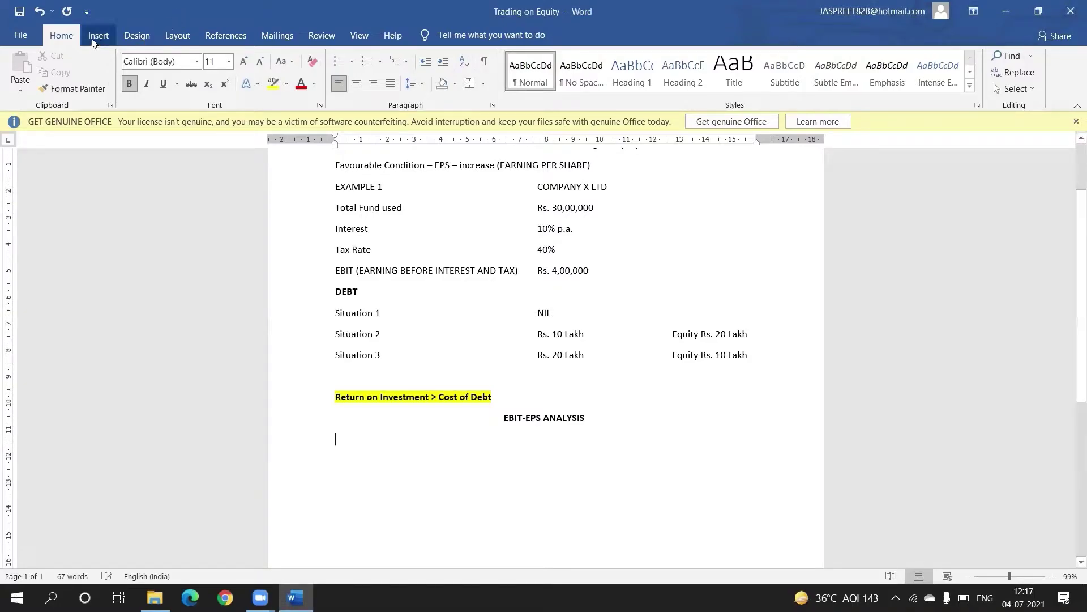
click(98, 35)
click(118, 89)
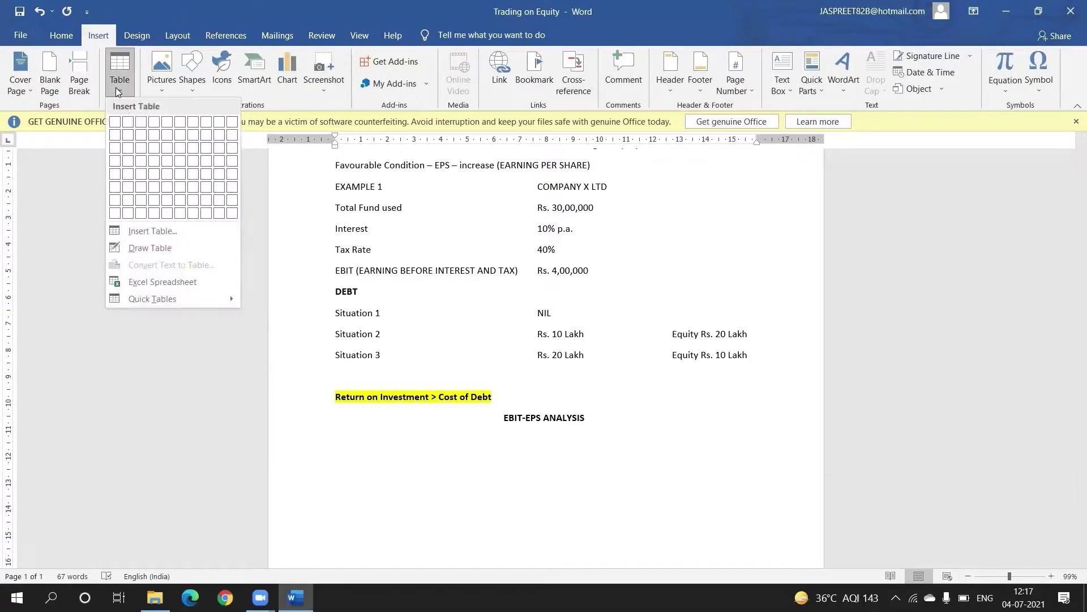
click(150, 231)
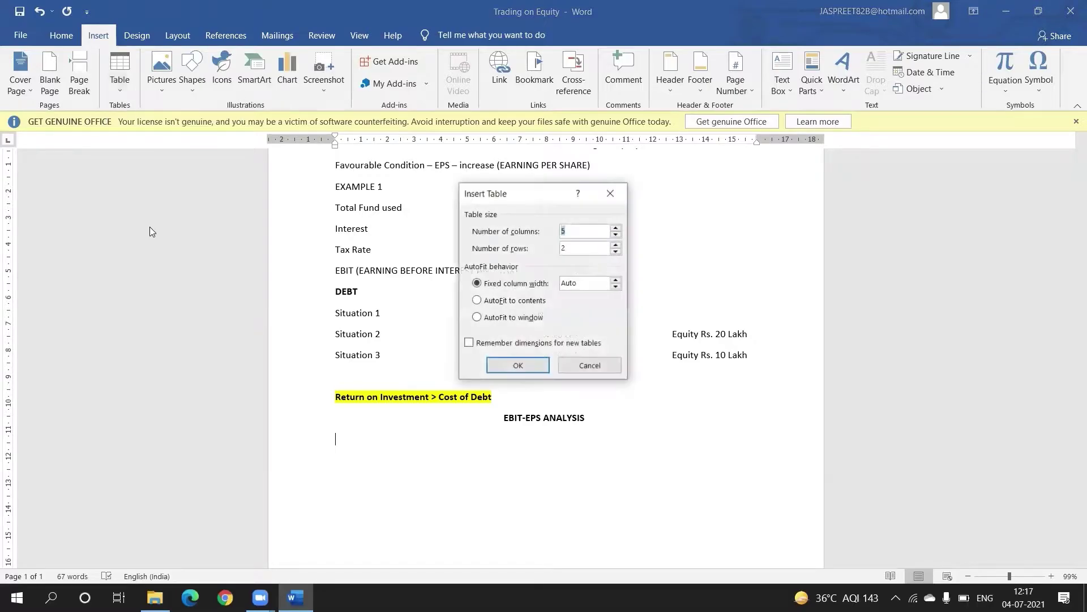
text(4)
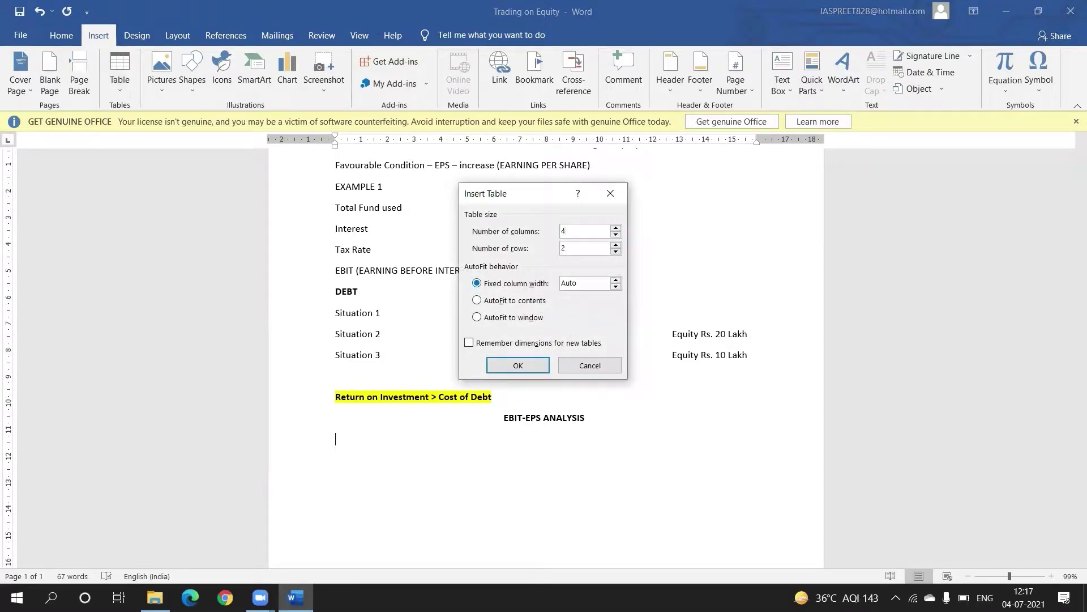
key(Return)
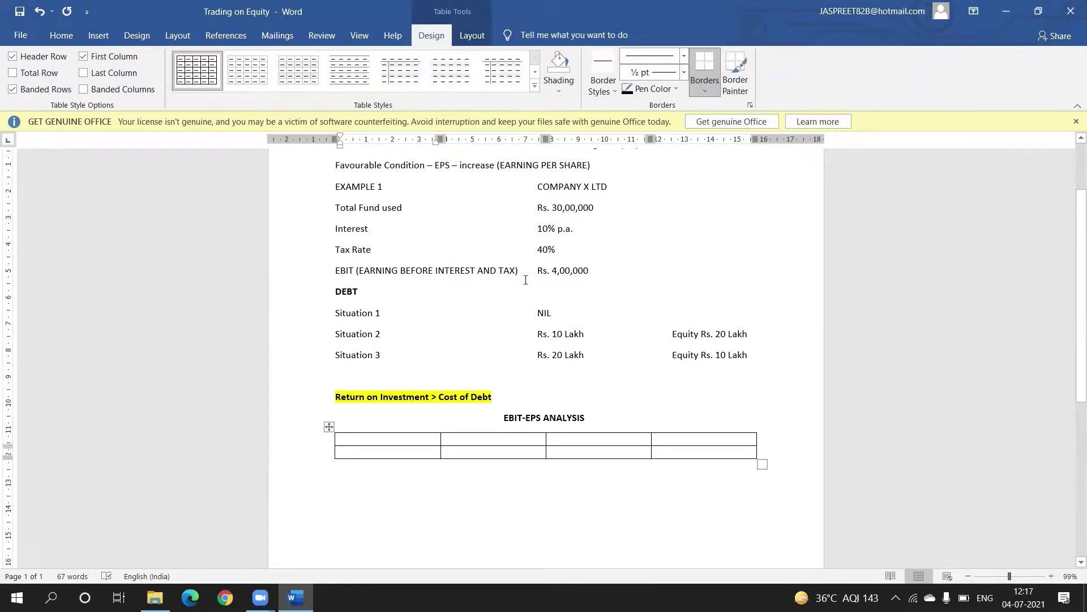
- Type the header row: PARTICUALRS, SITUATION 1, SITUATION 2, SITUATION 3
text(PARTIC)
text(U)
key(BackSpace)
text(UALRS)
key(Tab)
text(SIT)
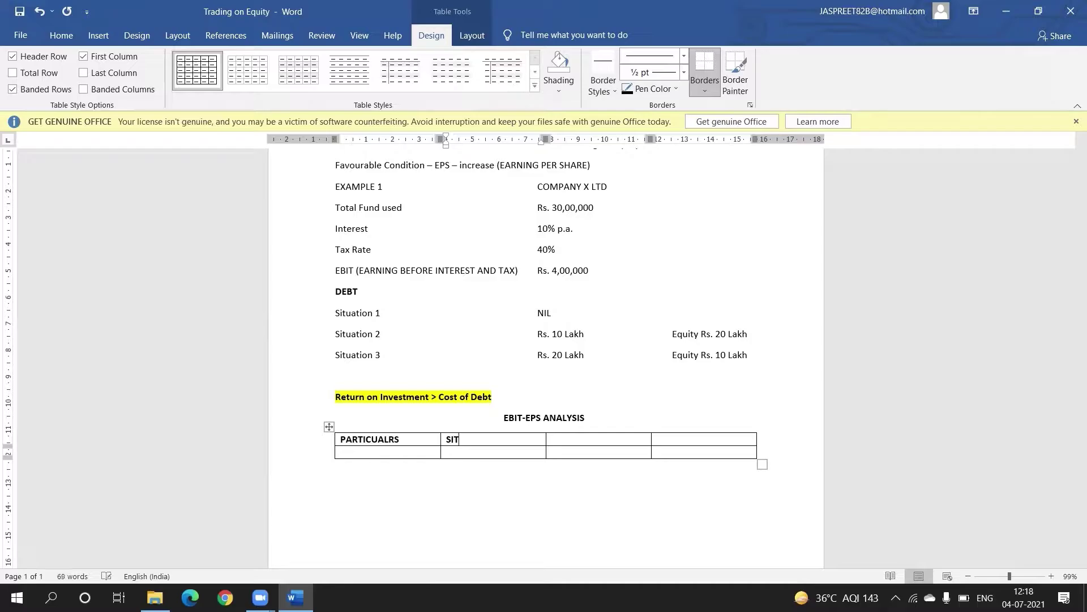
text(UATION 1)
key(Tab)
text(SITUATION 2)
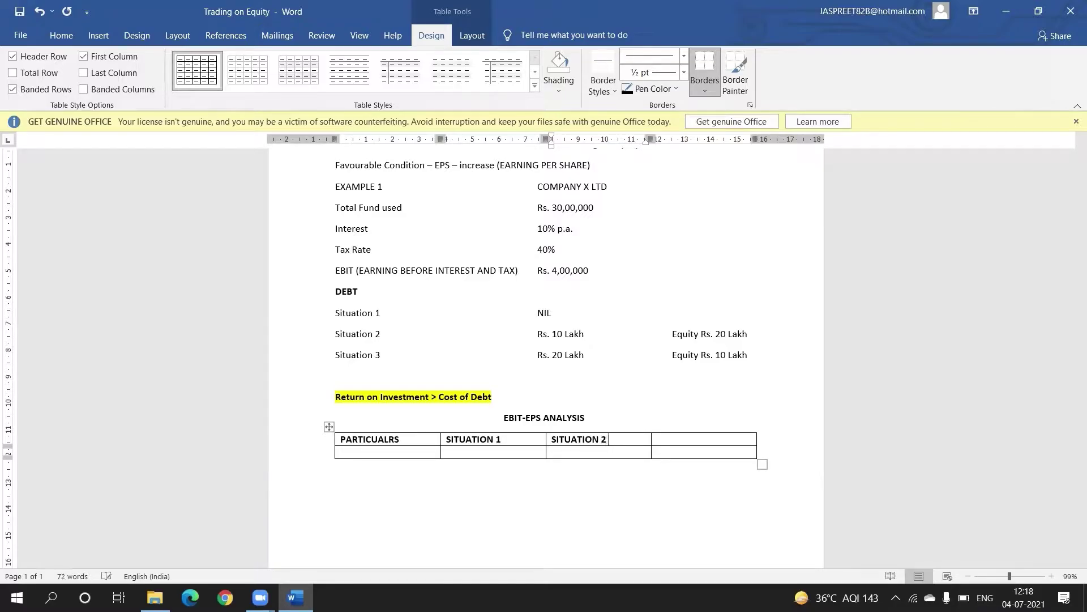
key(Tab)
text(SITUATION 3)
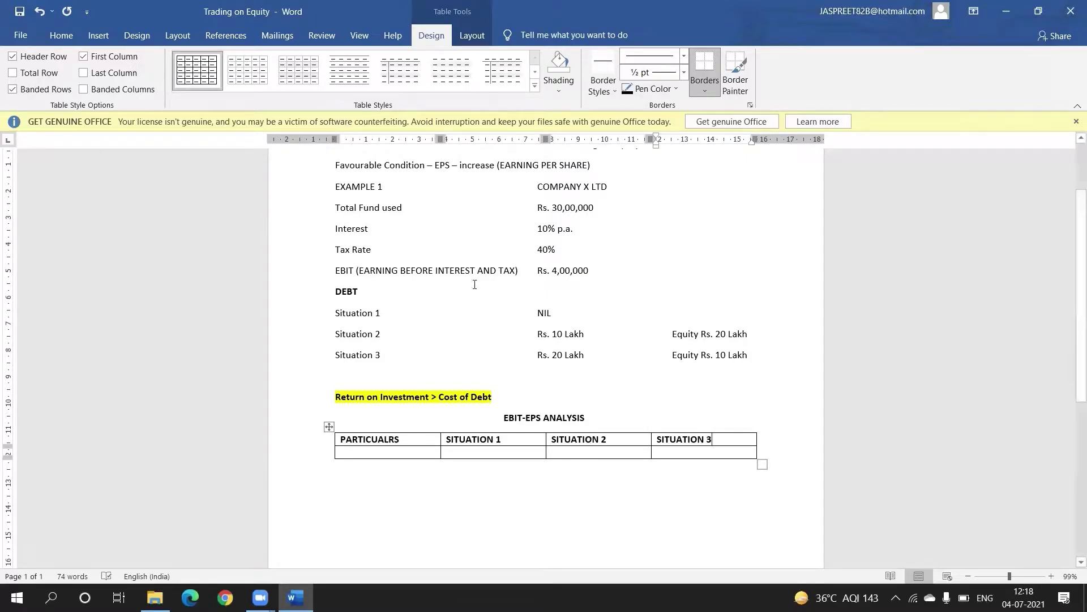
- Widen the SITUATION 1 column and narrow the SITUATION 3 column
drag(441, 452, 467, 453)
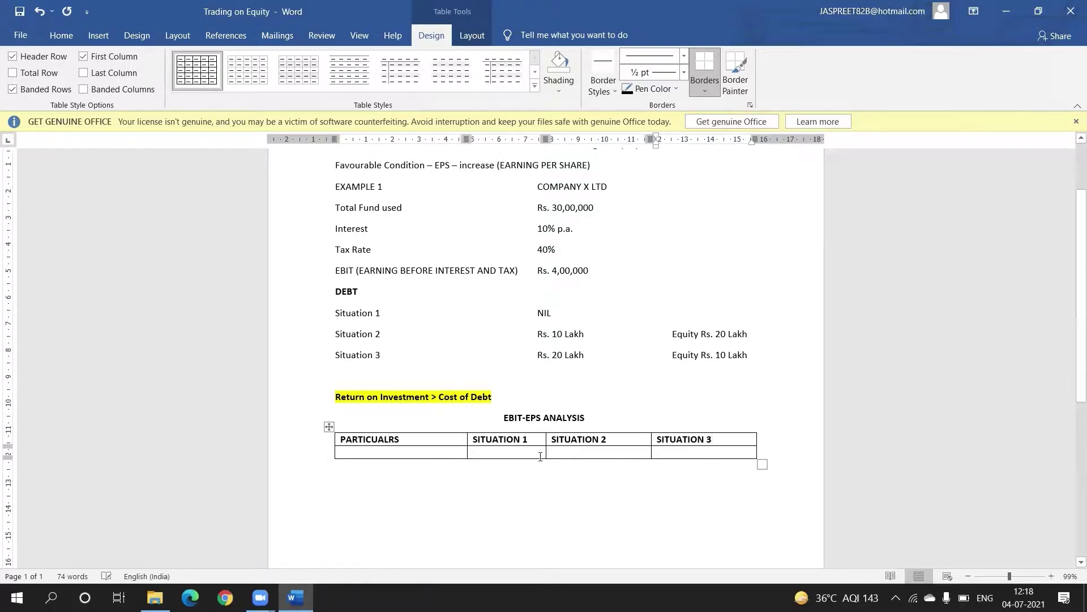
drag(546, 453, 567, 452)
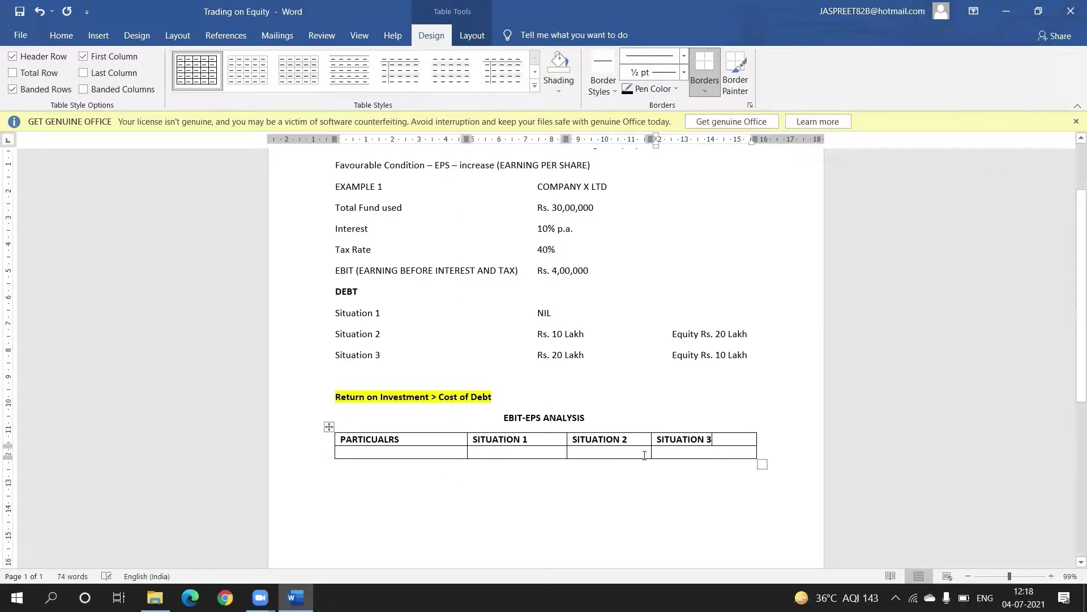
click(649, 454)
drag(650, 454, 667, 440)
click(651, 441)
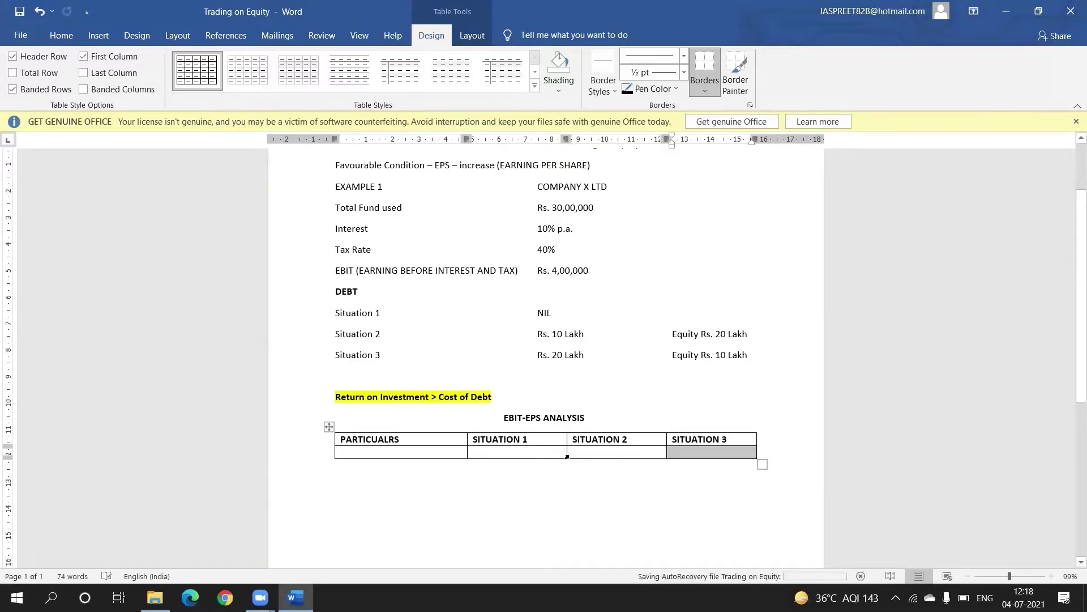
- Widen the SITUATION 1 and PARTICUALRS columns and enter EBIT in row two
drag(572, 457, 587, 457)
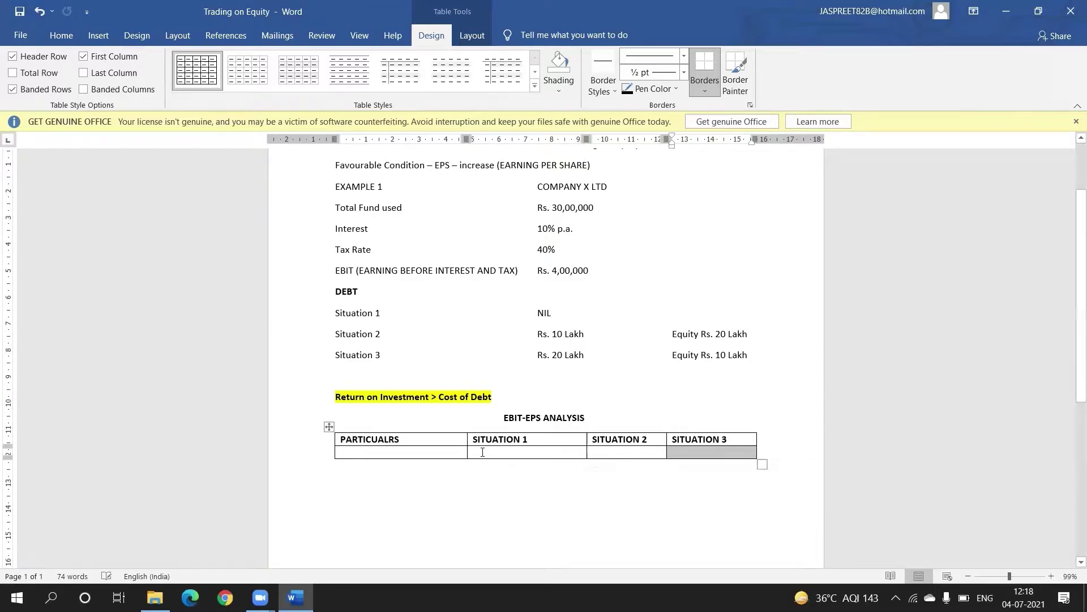
drag(466, 453, 501, 453)
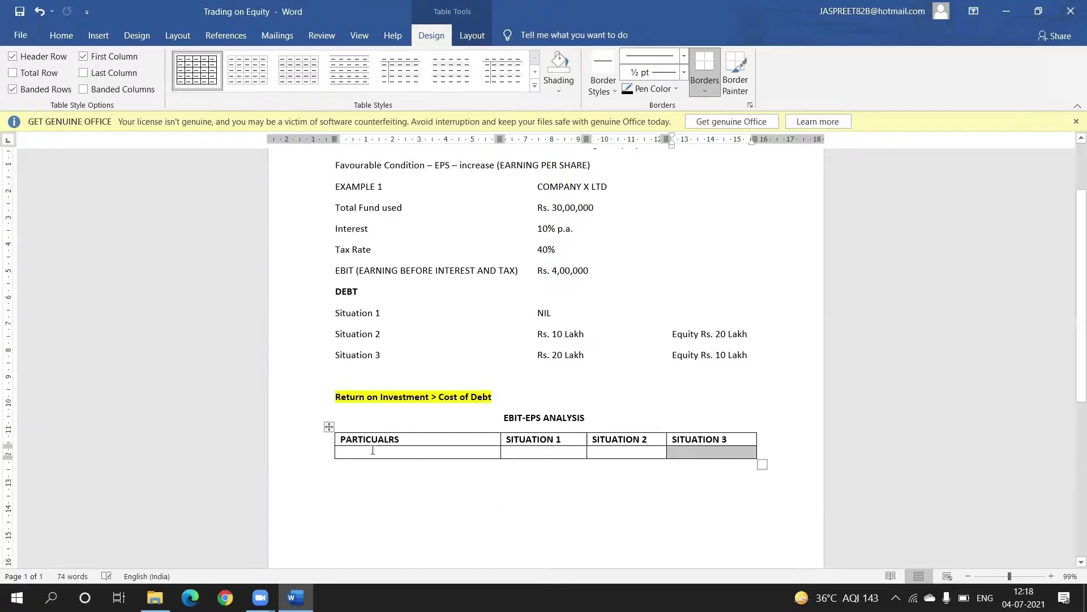
click(373, 450)
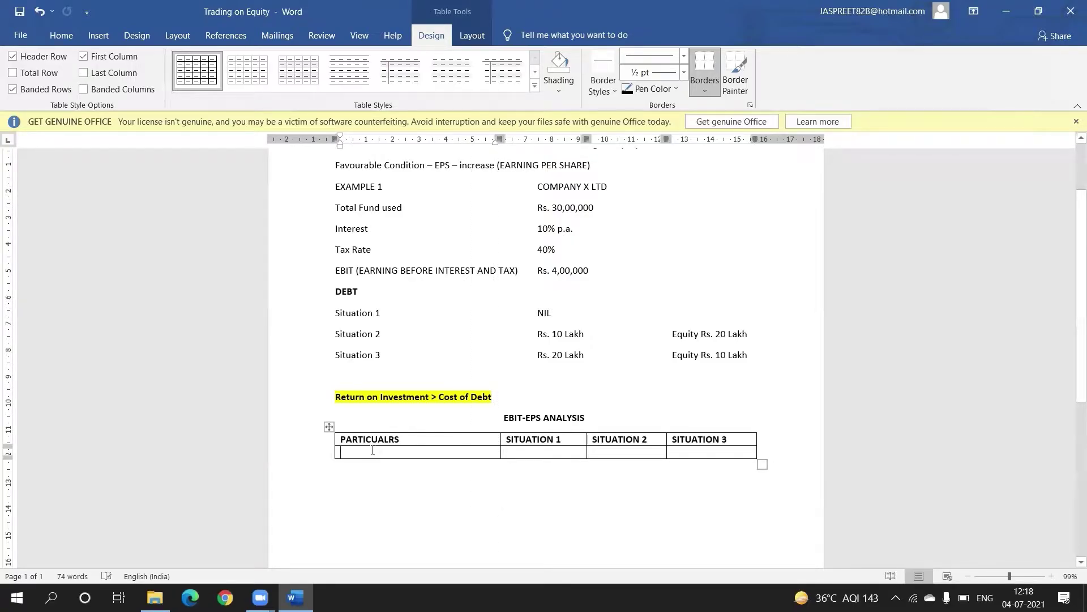
text(EBIT)
- Enter 4,00,000 under SITUATION 1, SITUATION 2 and SITUATION 3
drag(589, 270, 318, 273)
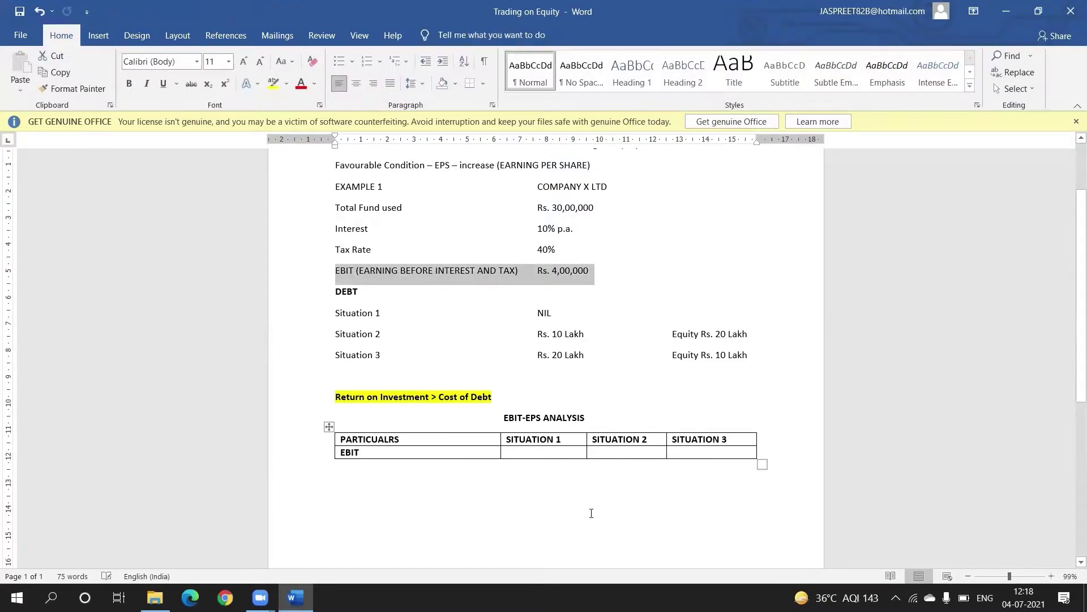
click(527, 455)
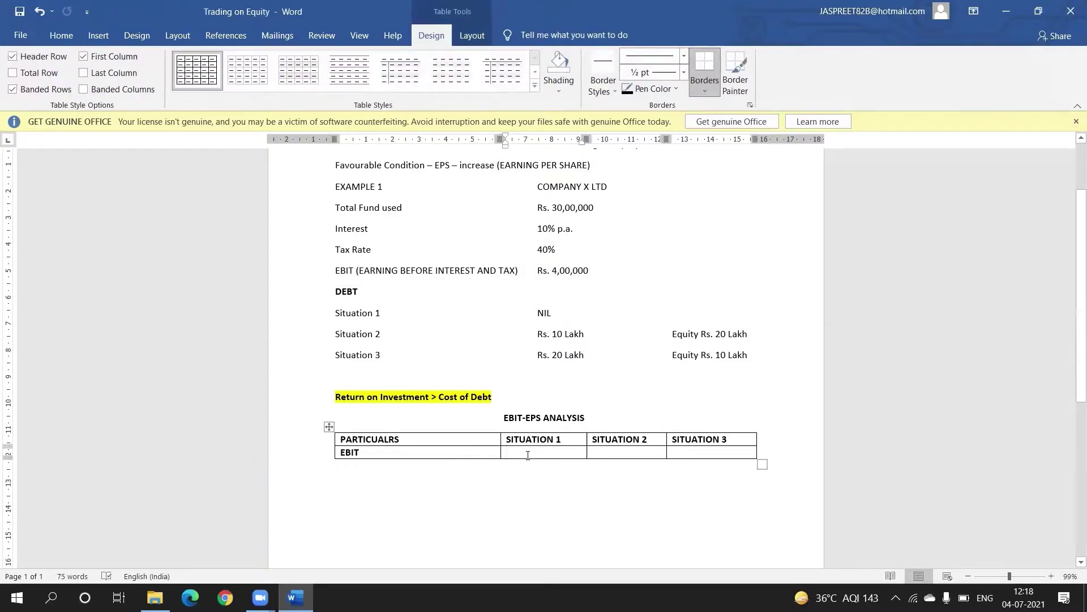
text(4,00,000)
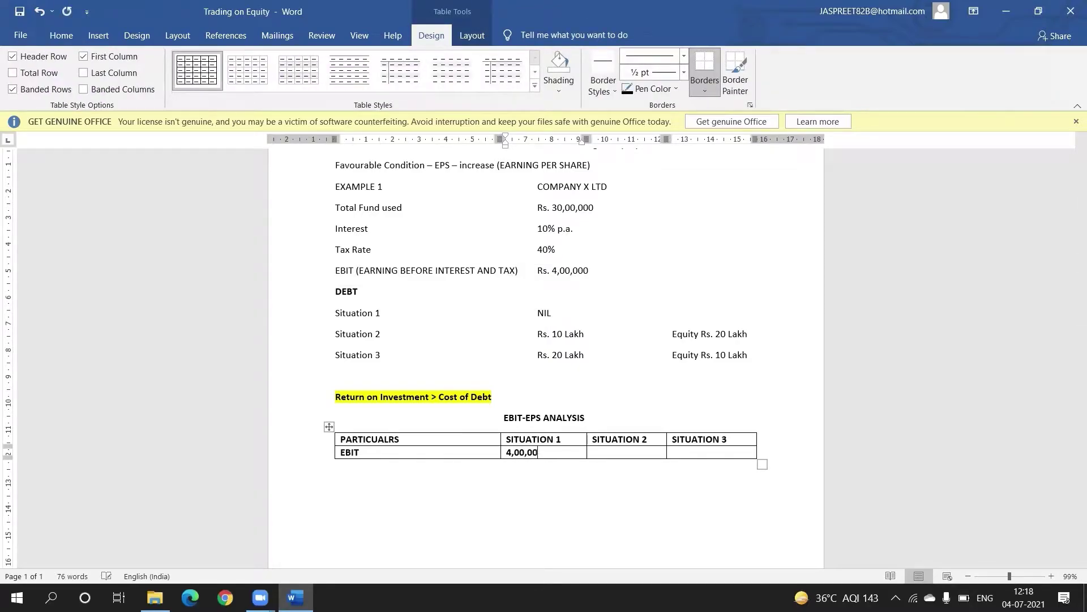
click(592, 452)
text(4,00,000)
click(672, 452)
text(4,00,000)
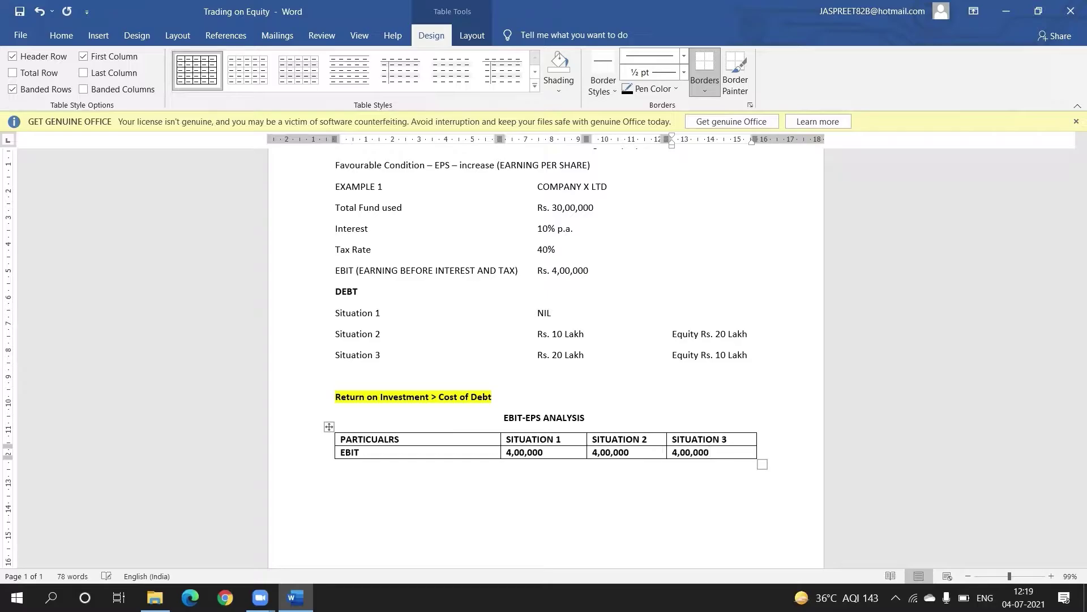
- Add '(-) Interest' below EBIT and type (nil) under Situation 1's 4,00,000
key(Tab)
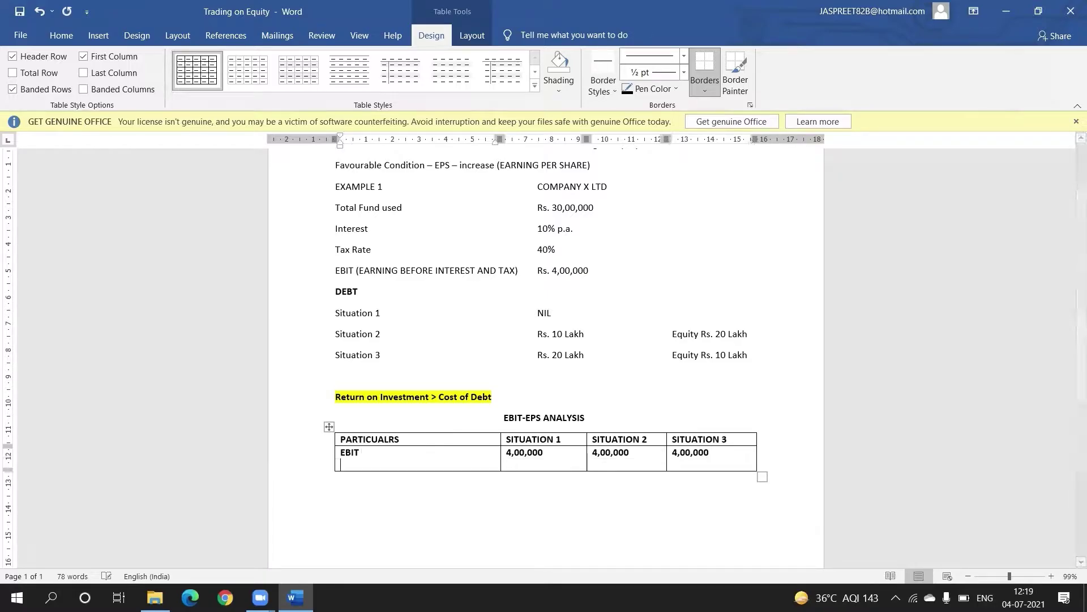
text((-) iNTEREST)
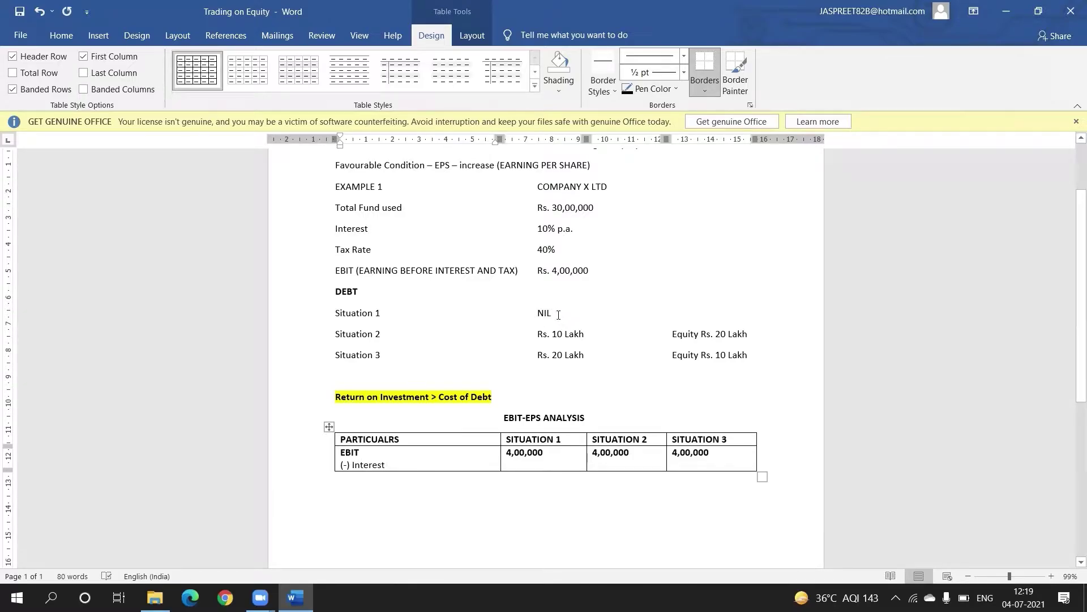
drag(559, 315, 534, 314)
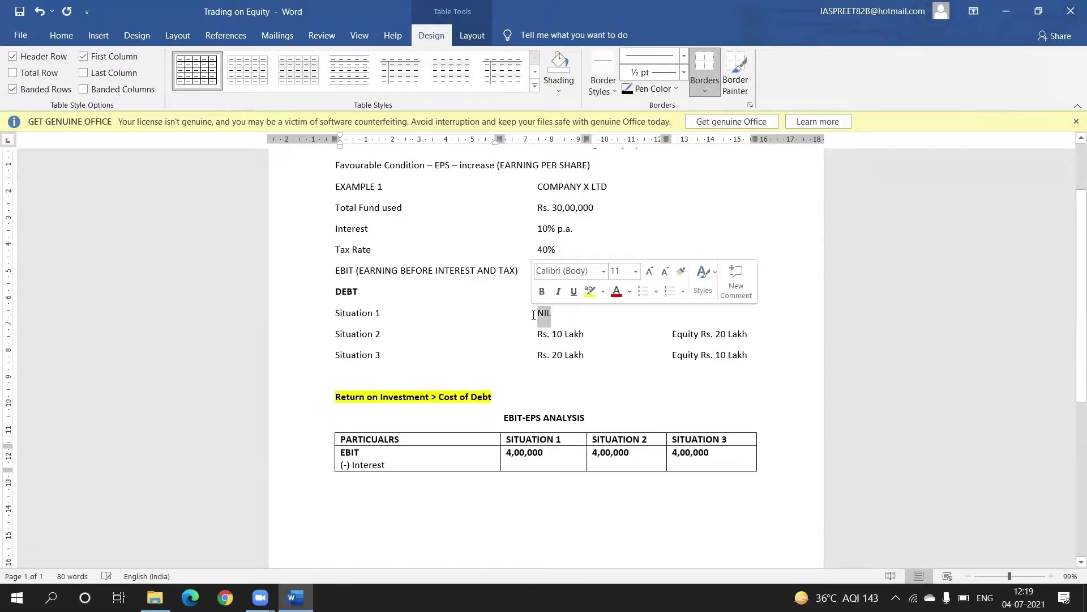
click(561, 458)
key(Return)
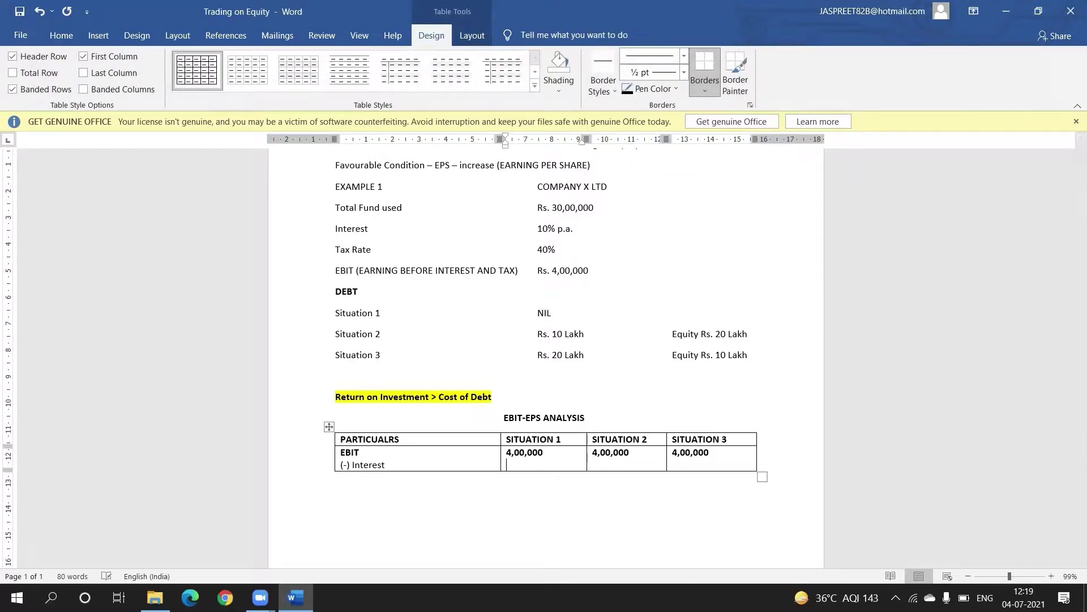
text(()
text(nil))
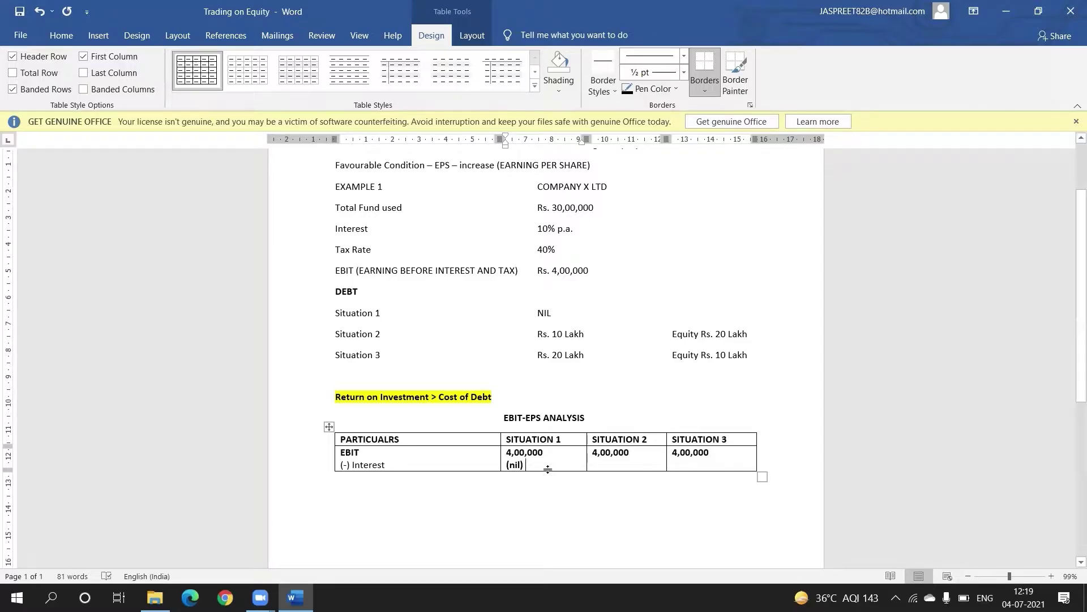
- Centre (nil) within its cell, then point out Rs. 10 Lakh as Situation 2's debt
drag(524, 465, 505, 464)
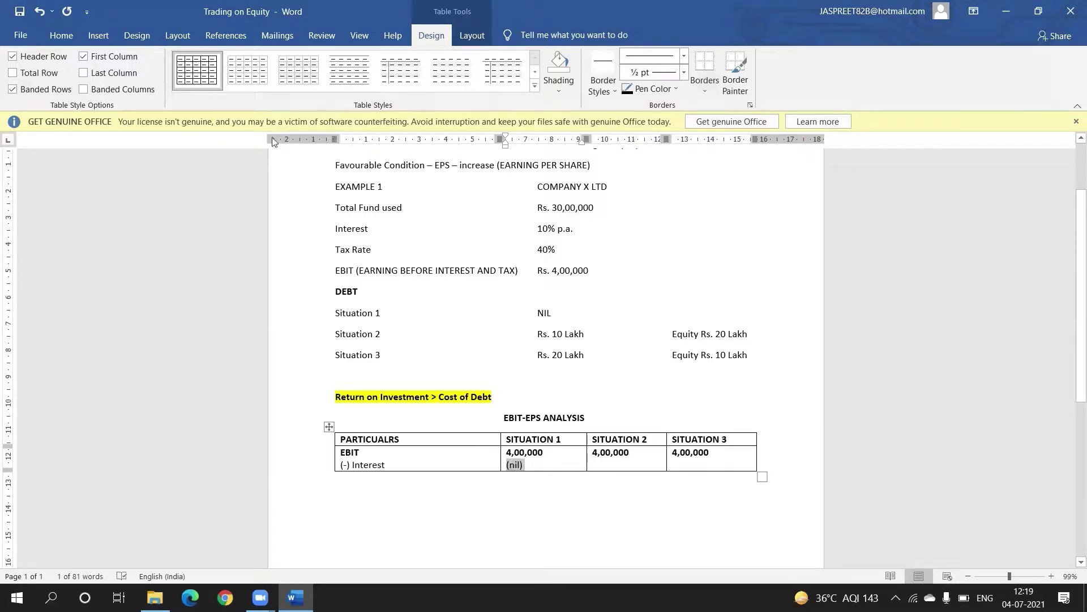
click(61, 34)
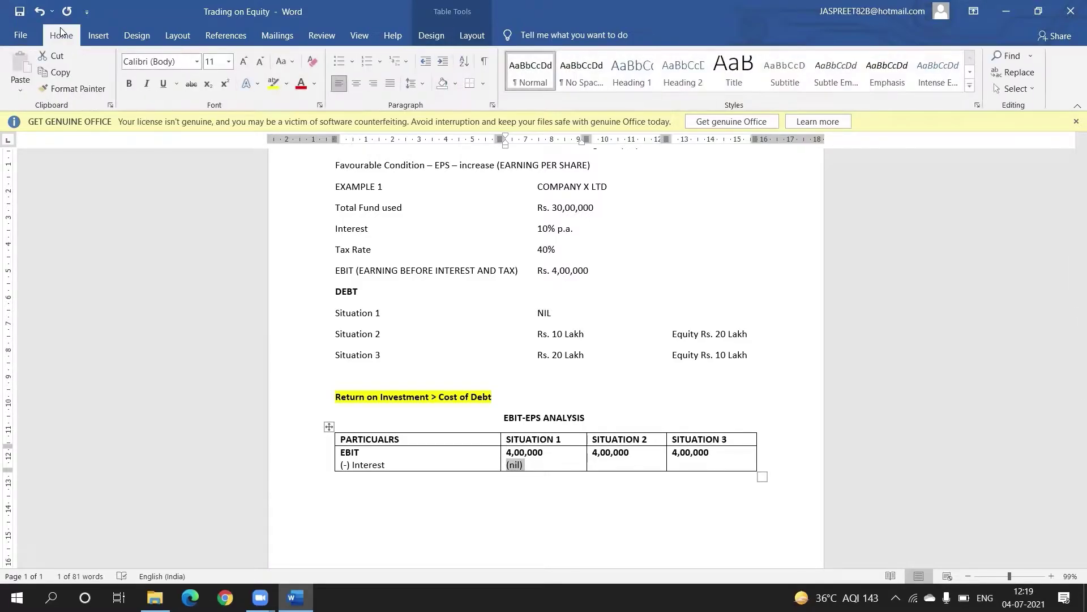
click(355, 83)
click(632, 452)
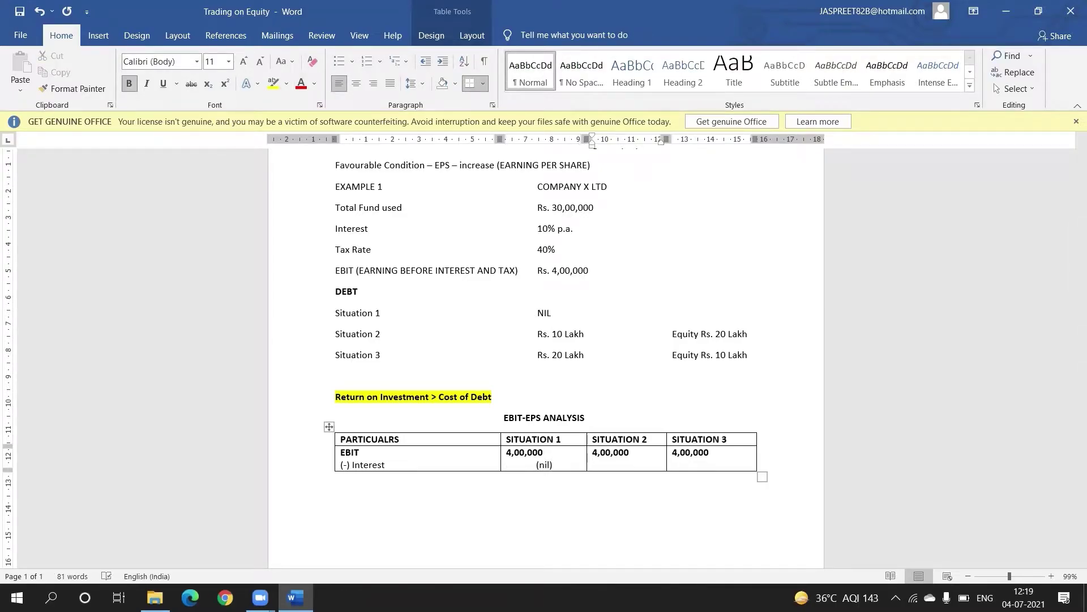
drag(586, 334, 537, 335)
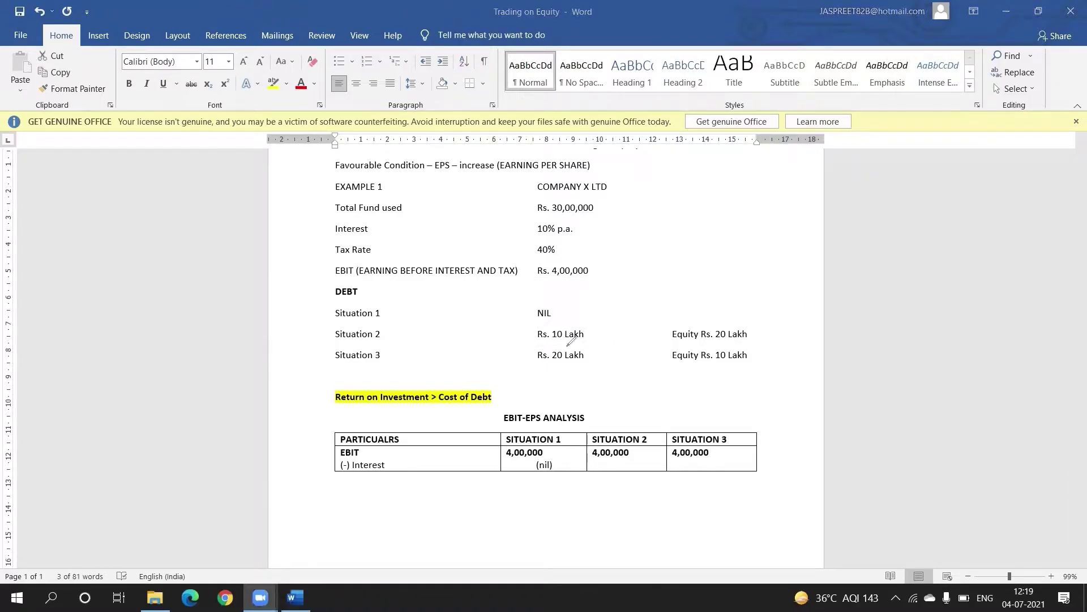
- Enter (1,00,000) as Situation 2's interest beneath its 4,00,000
mouse_move(590, 340)
mouse_down()
mouse_move(538, 318)
mouse_move(531, 339)
mouse_move(613, 255)
mouse_move(588, 228)
mouse_move(576, 233)
mouse_move(584, 228)
mouse_up()
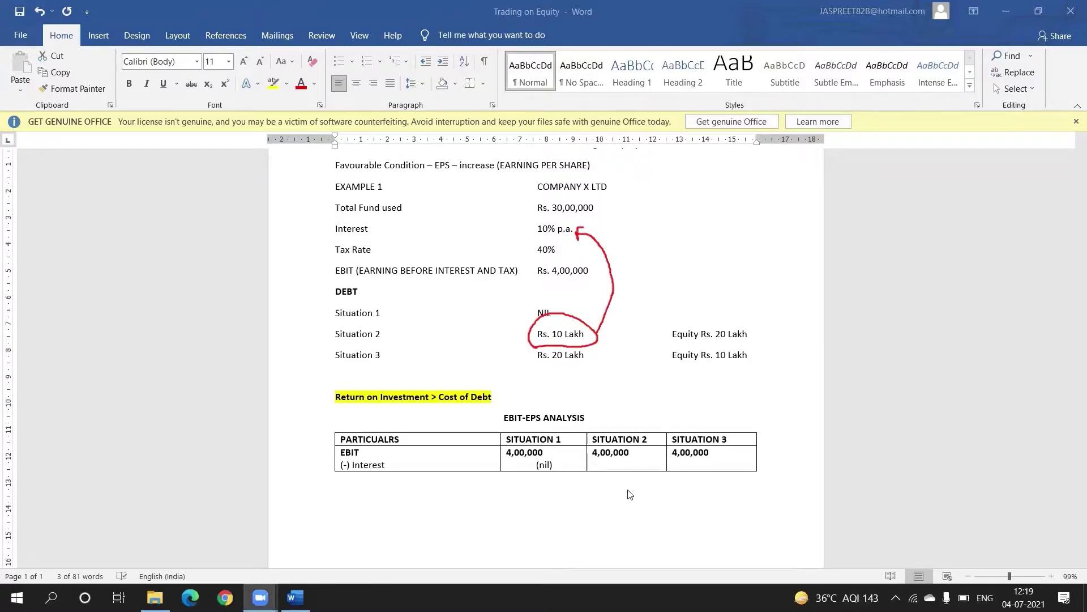
key(Escape)
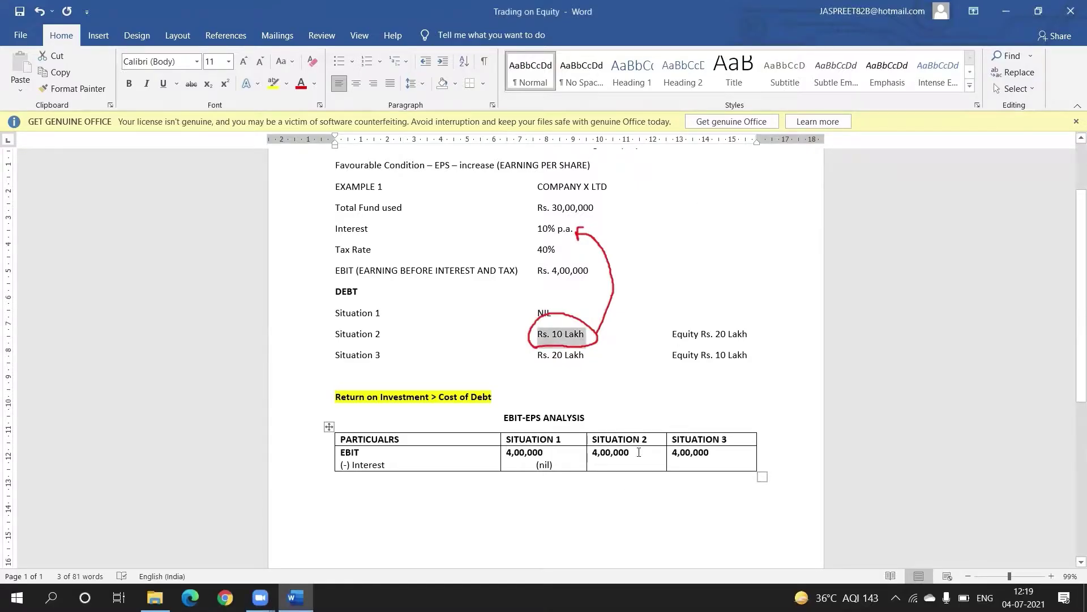
click(638, 452)
key(Return)
text((1,00,00)
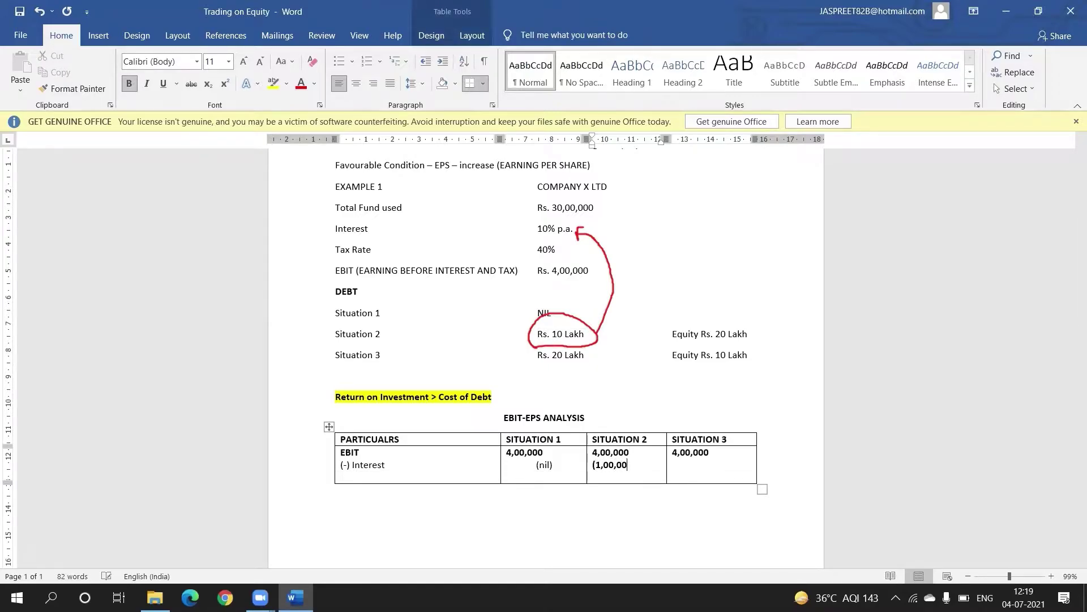
text(0))
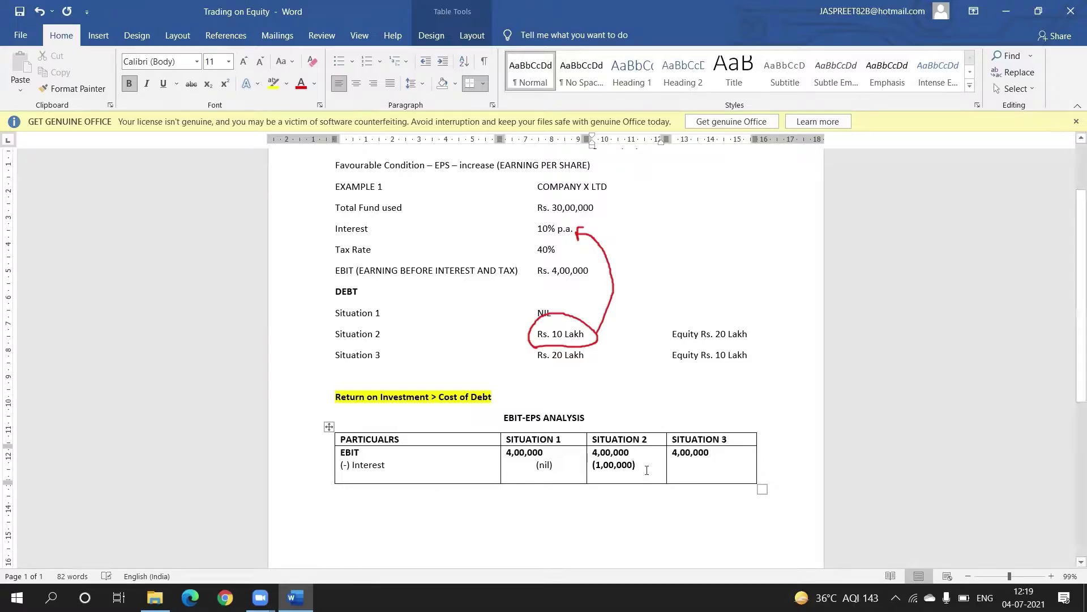
drag(639, 463, 588, 467)
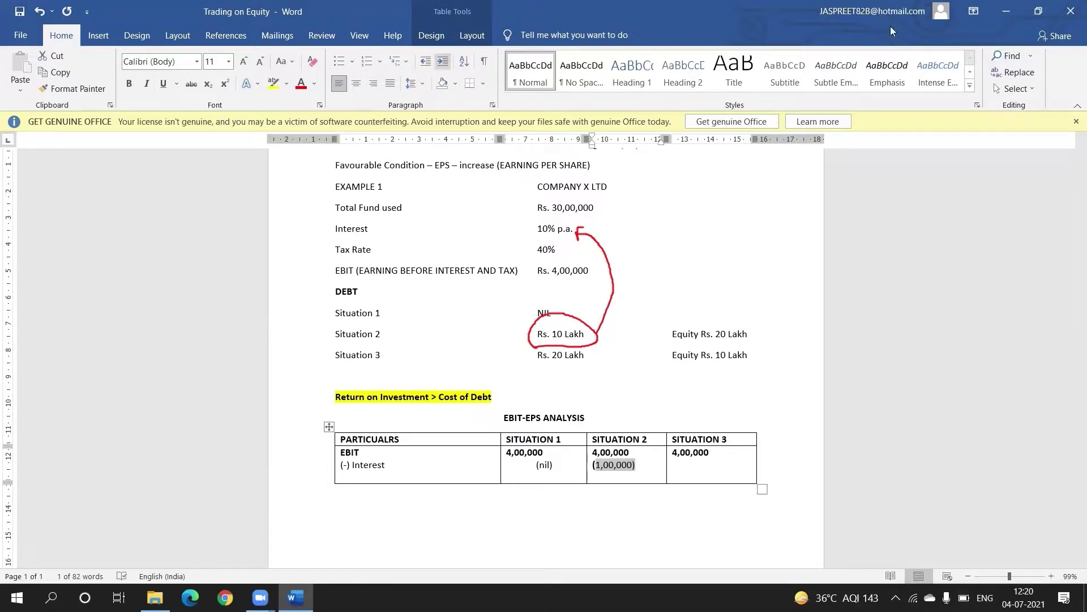
- Enter a non-bold (2,00,000) as Situation 3's interest
key(ctrl+shift+p)
mouse_move(594, 358)
mouse_down()
mouse_move(613, 346)
mouse_move(634, 253)
mouse_move(613, 234)
mouse_up()
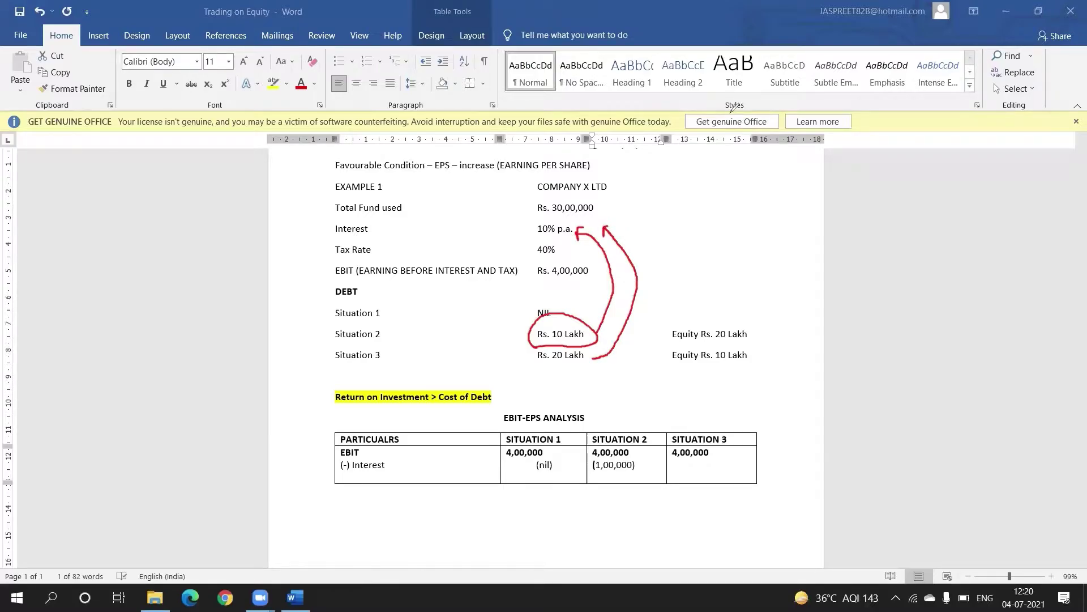
key(ctrl+shift+p)
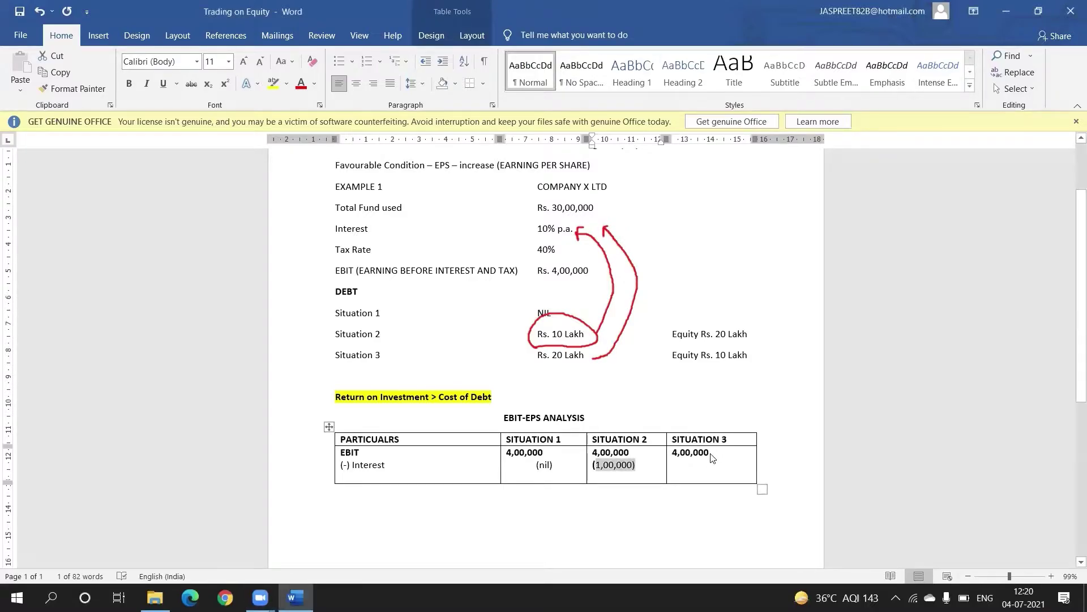
click(711, 454)
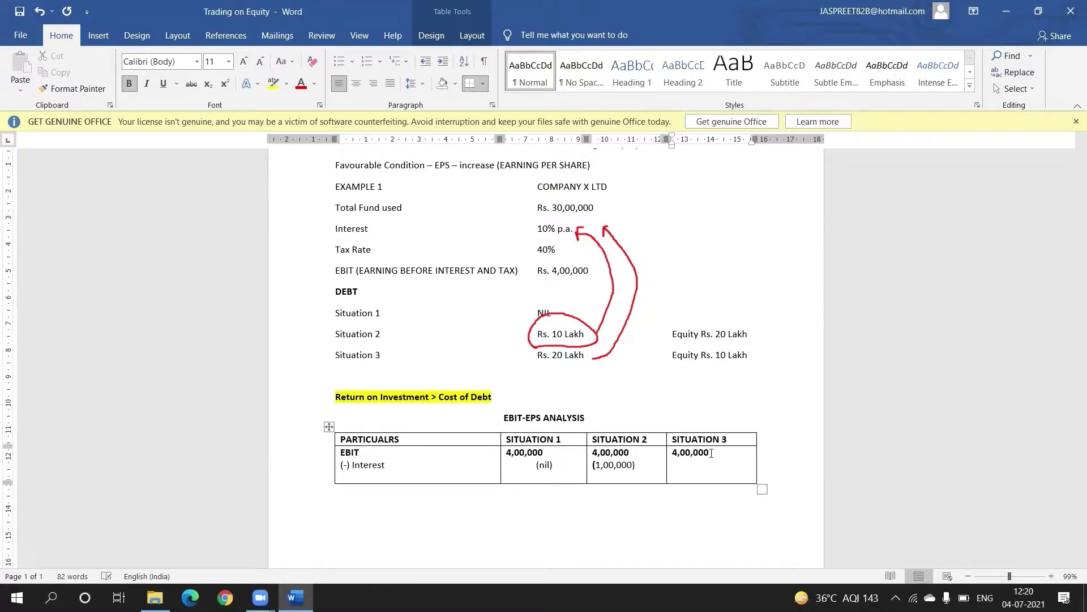
key(ctrl+b)
text((2,00,000))
drag(598, 465, 592, 464)
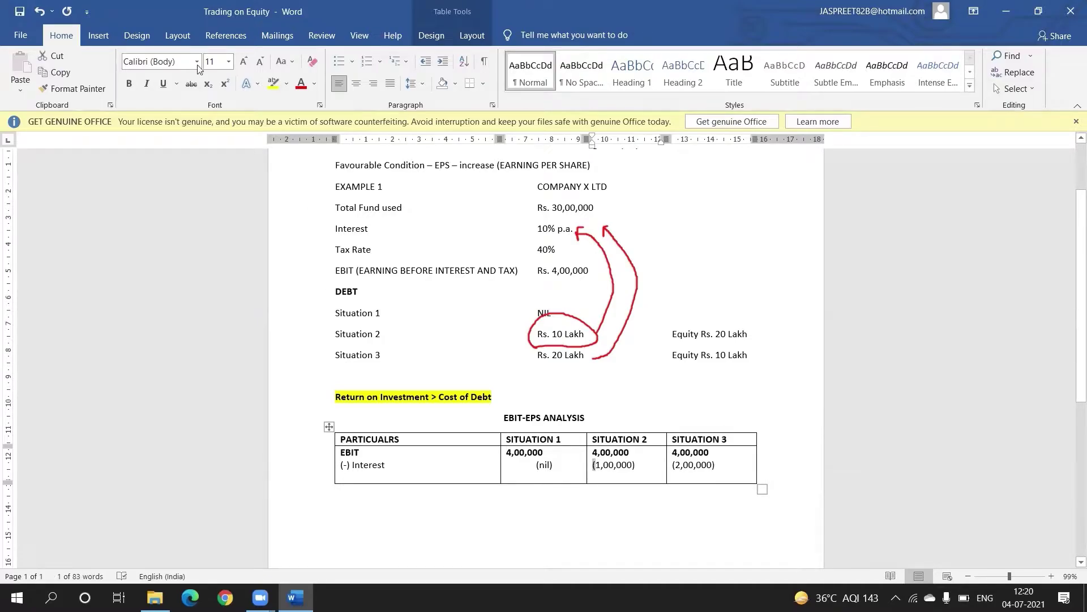
click(102, 44)
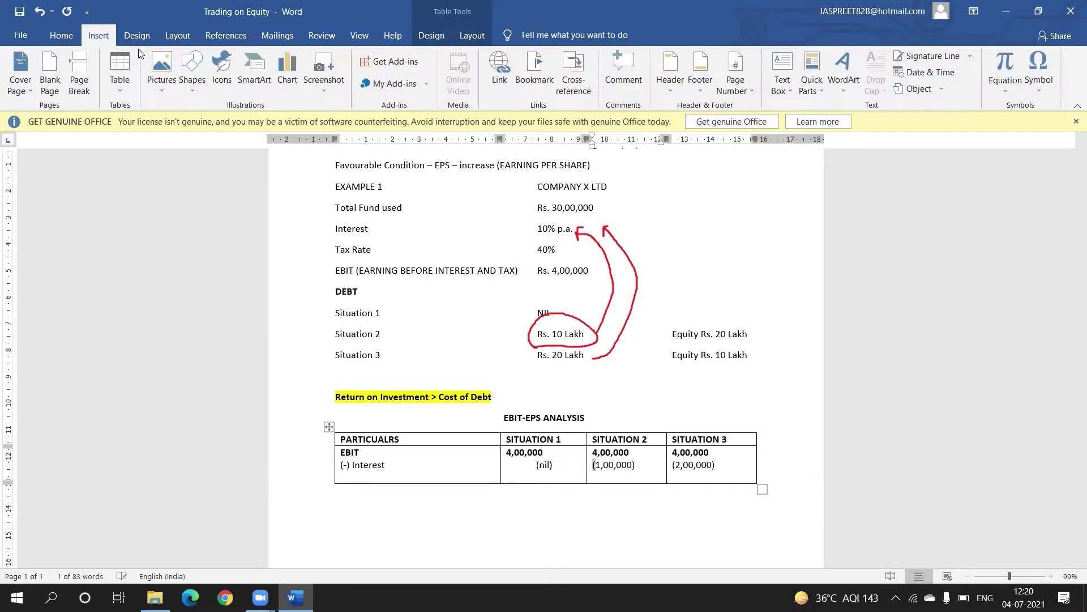
- Draw a divider line in the Interest row and add a bold EBT label under Particulars
click(184, 79)
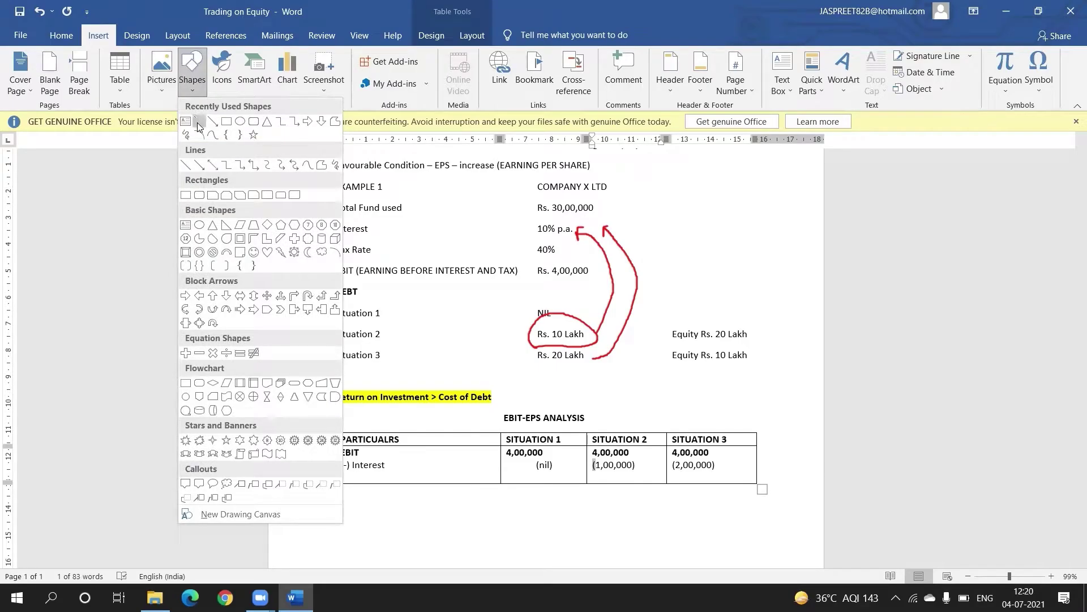
click(199, 120)
drag(502, 473, 757, 473)
key(Escape)
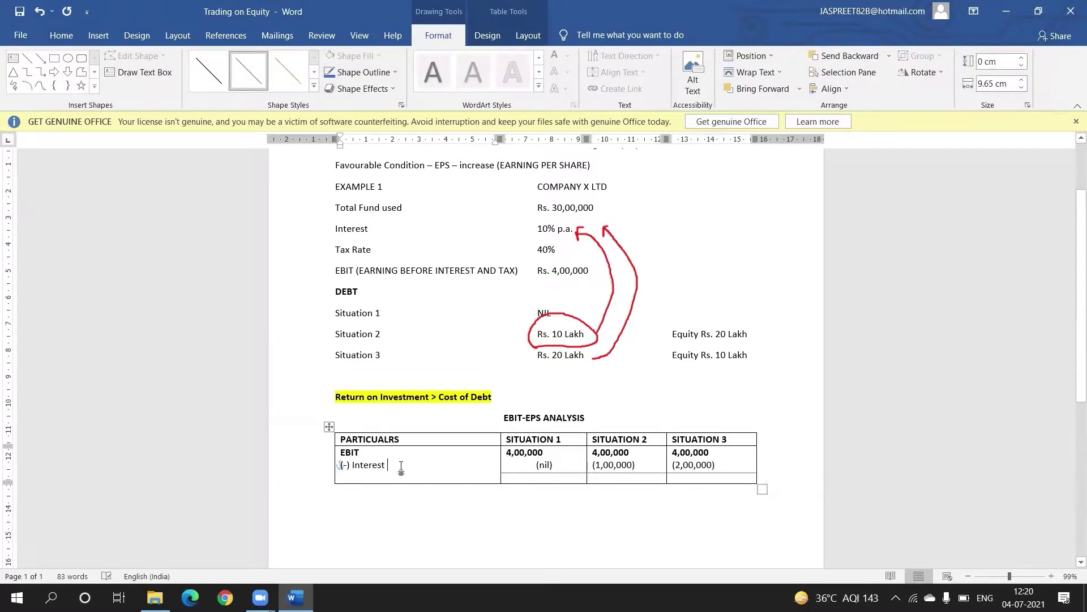
text(EBT)
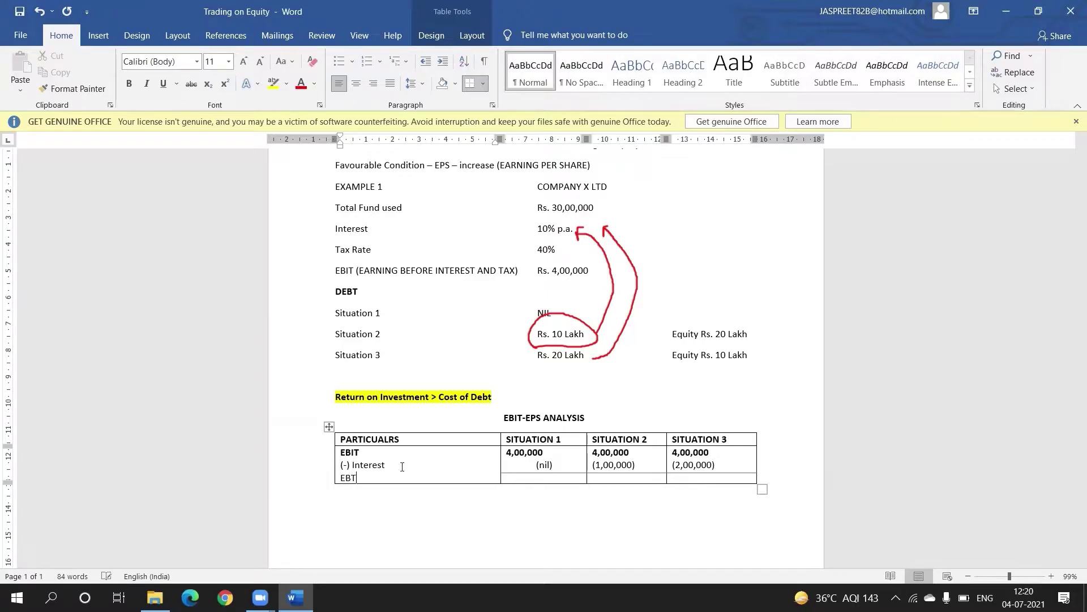
drag(361, 479, 336, 481)
key(ctrl+b)
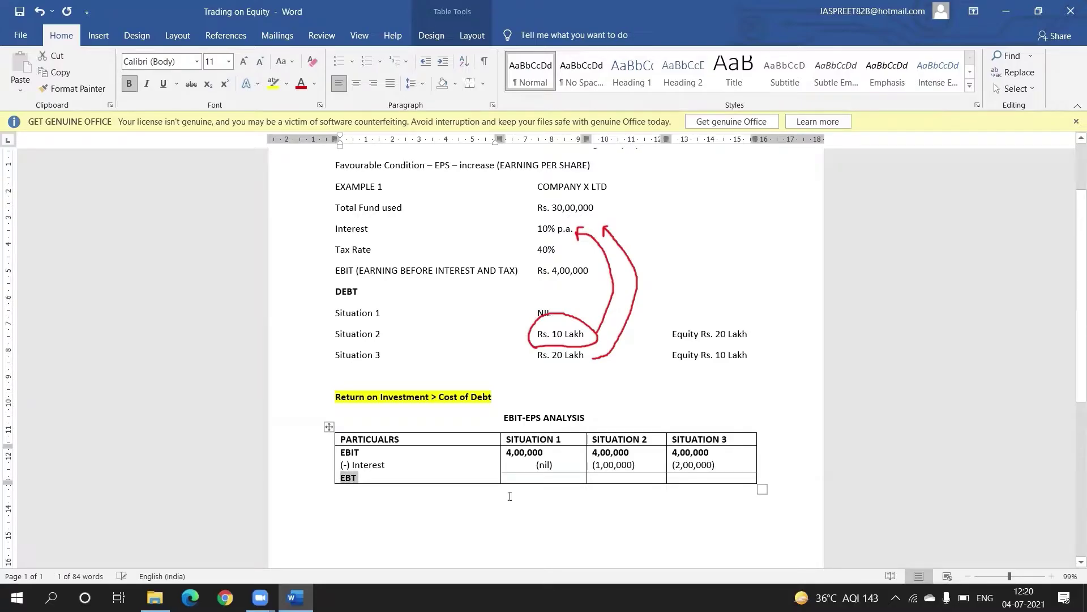
- Enter EBT values 4,00,000 for Situation 1 and 3,00,000 for Situation 2
click(563, 464)
key(Down)
key(Return)
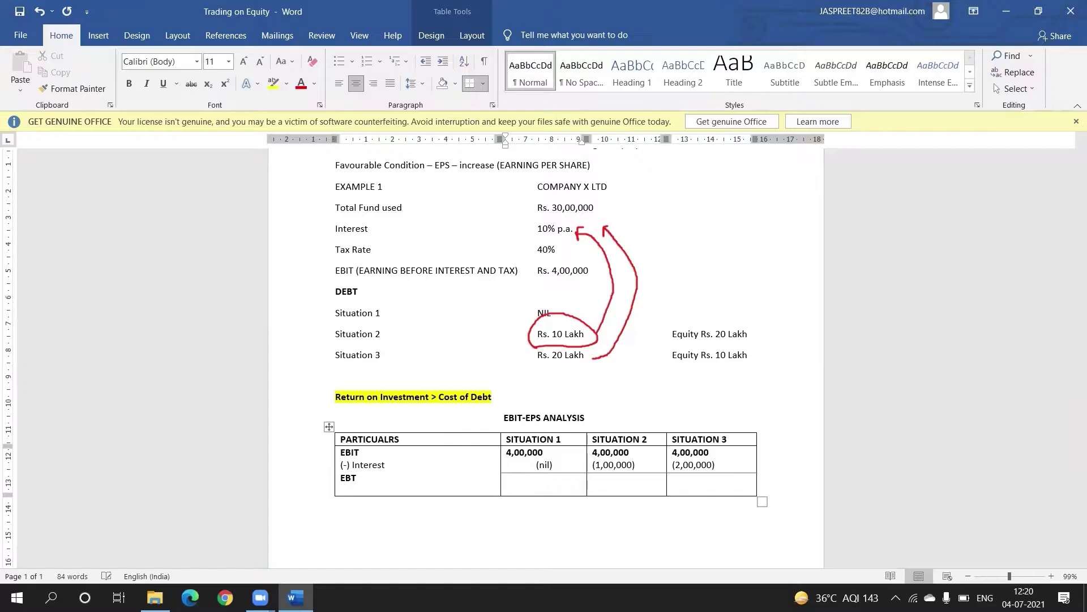
text(4,00,000)
click(602, 480)
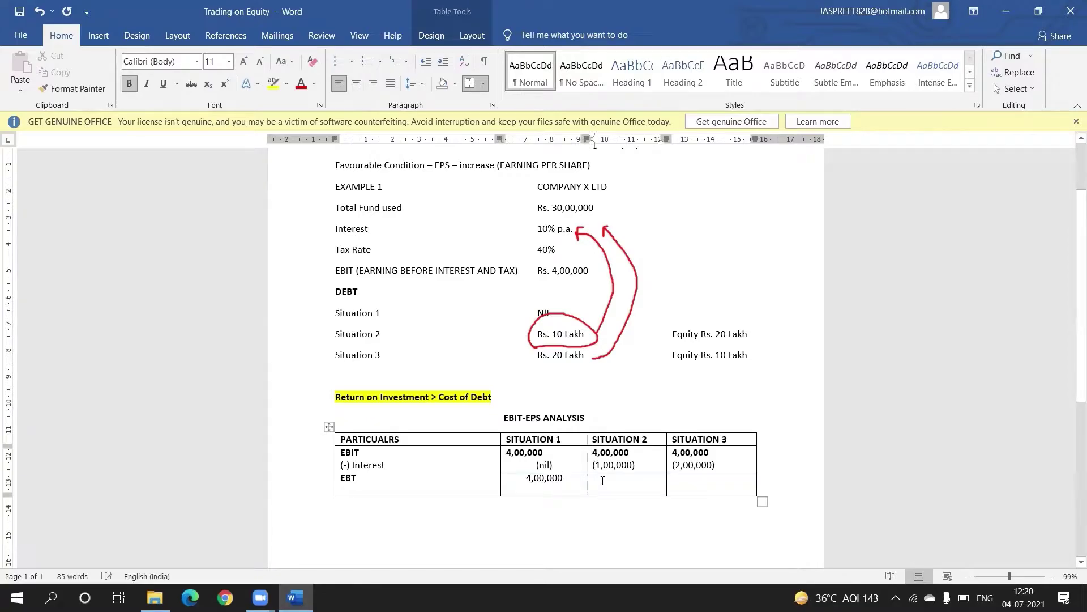
text(3,00,000)
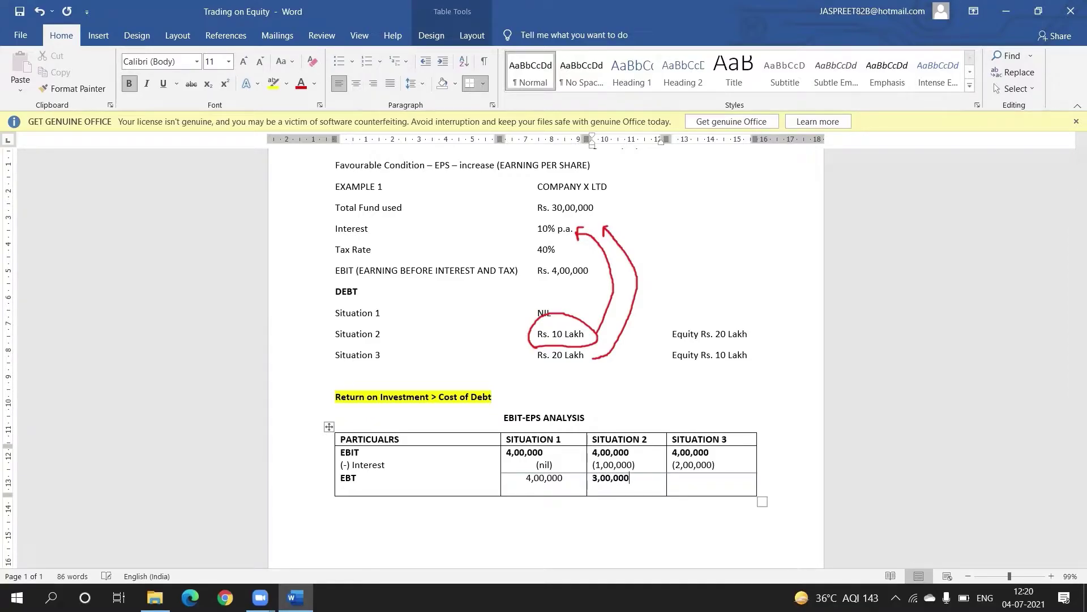
- Enter 2,00,000 as the Situation 3 EBT and clear the red annotation marks
double_click(689, 452)
click(691, 480)
click(337, 503)
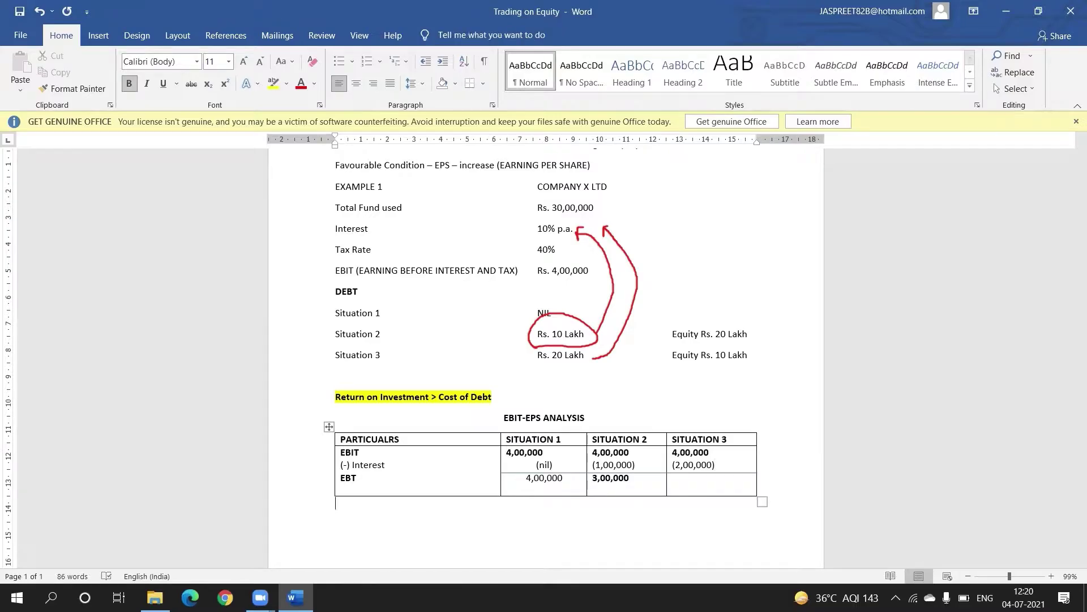
click(675, 481)
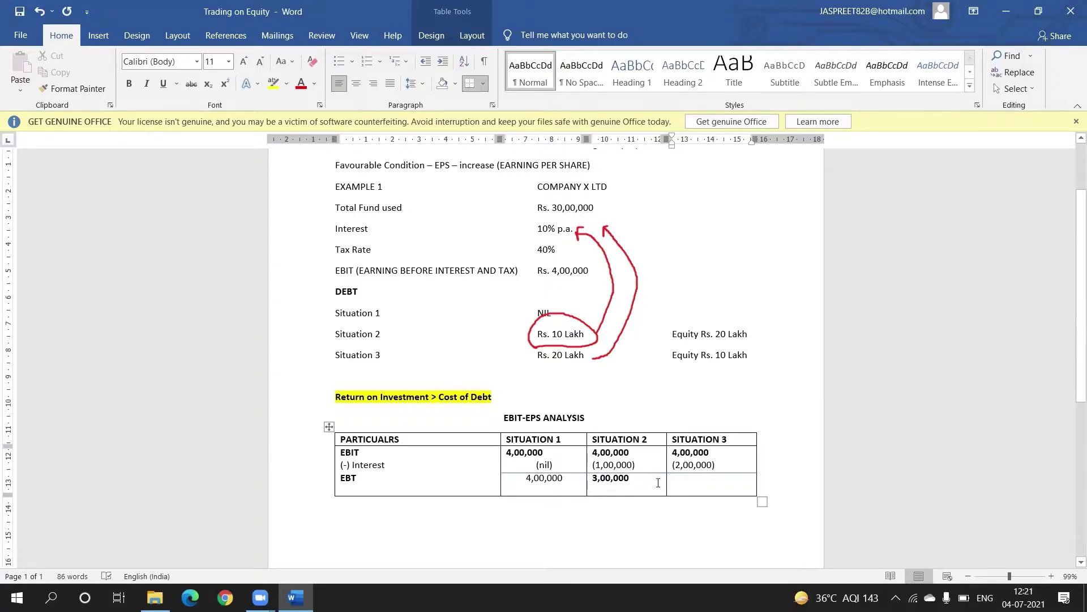
click(650, 481)
click(719, 476)
text(2,00,000)
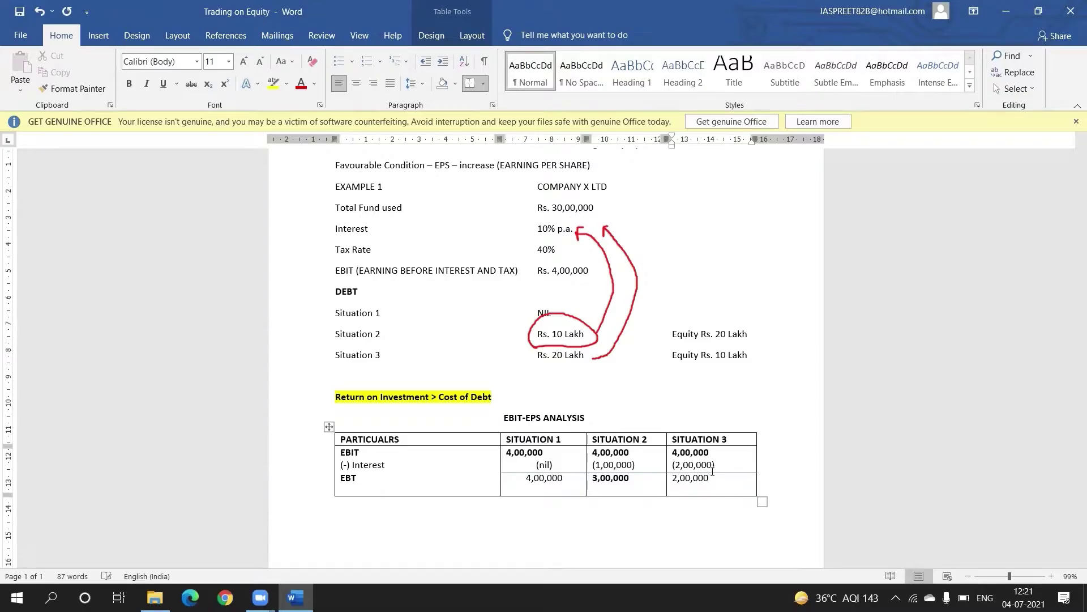
click(400, 486)
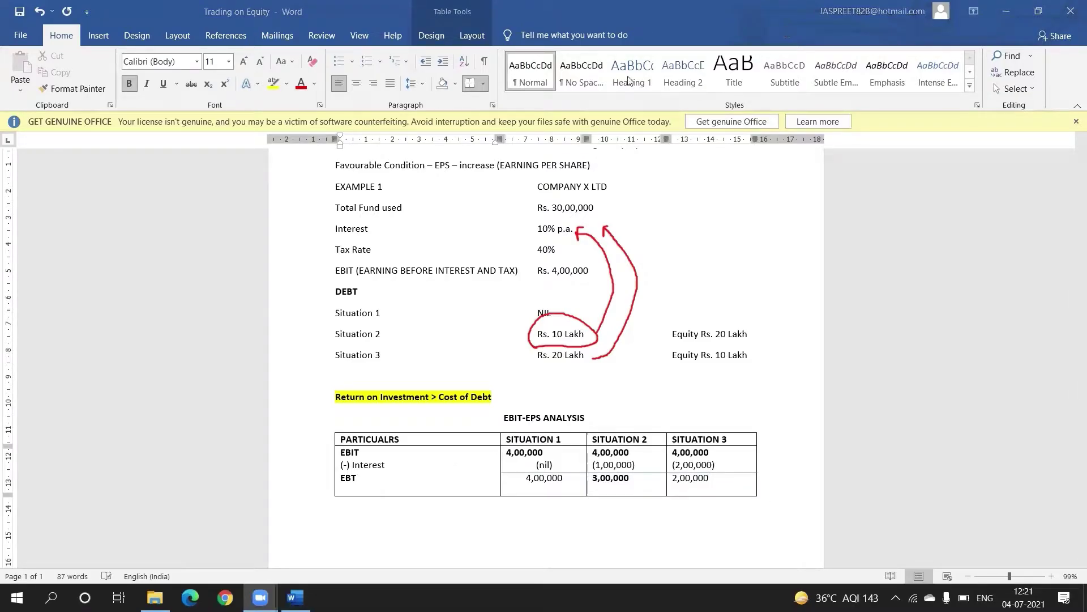
click(626, 230)
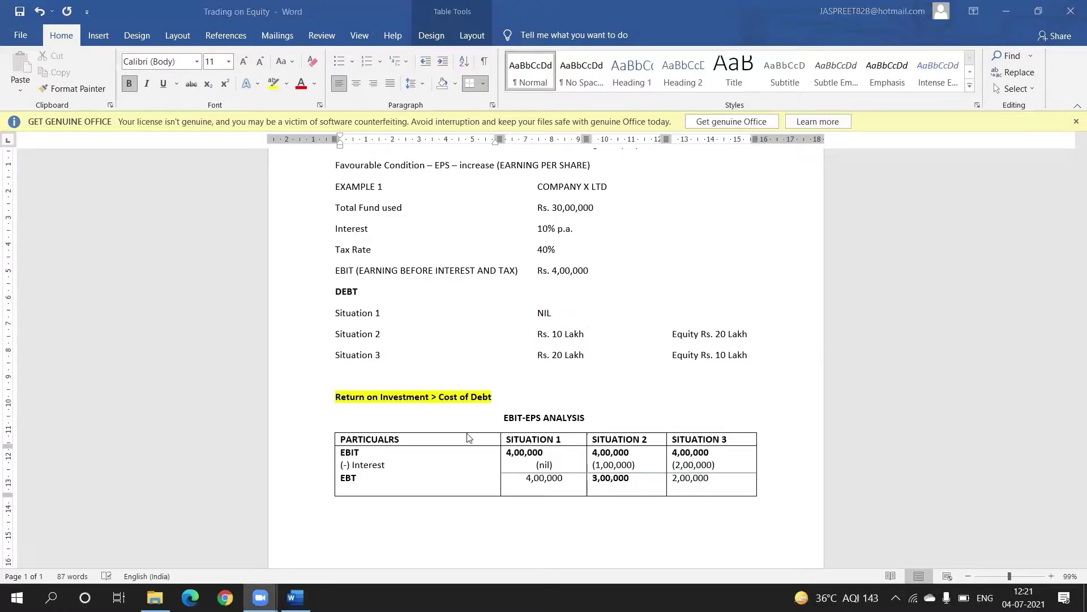
- Add the '(-) Tax (30 % on EBT)' label and (1,20,000) tax for Situation 1
click(359, 488)
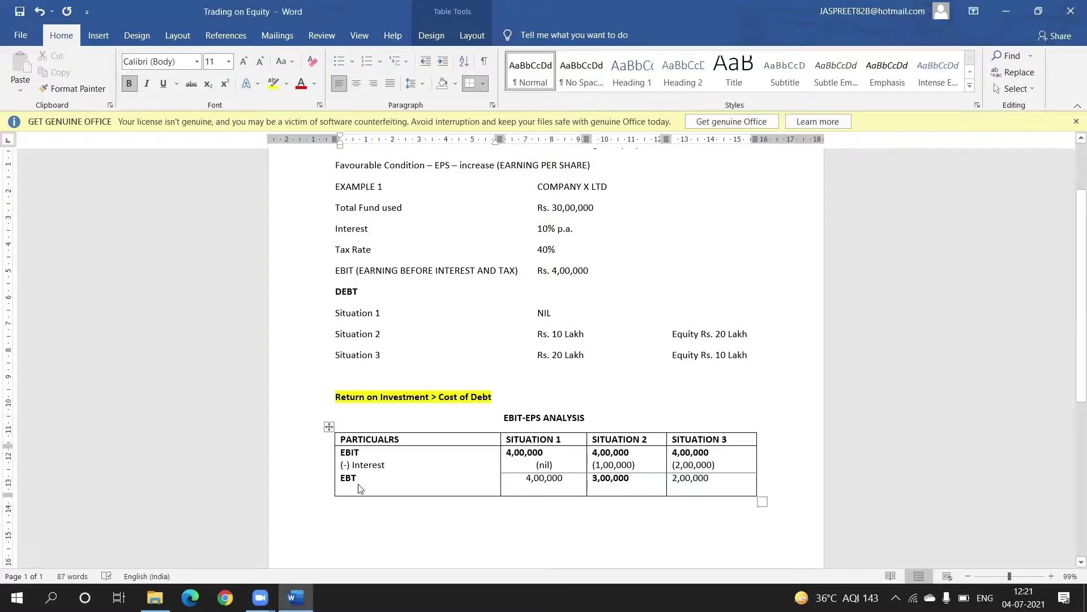
key(Return)
text((-)
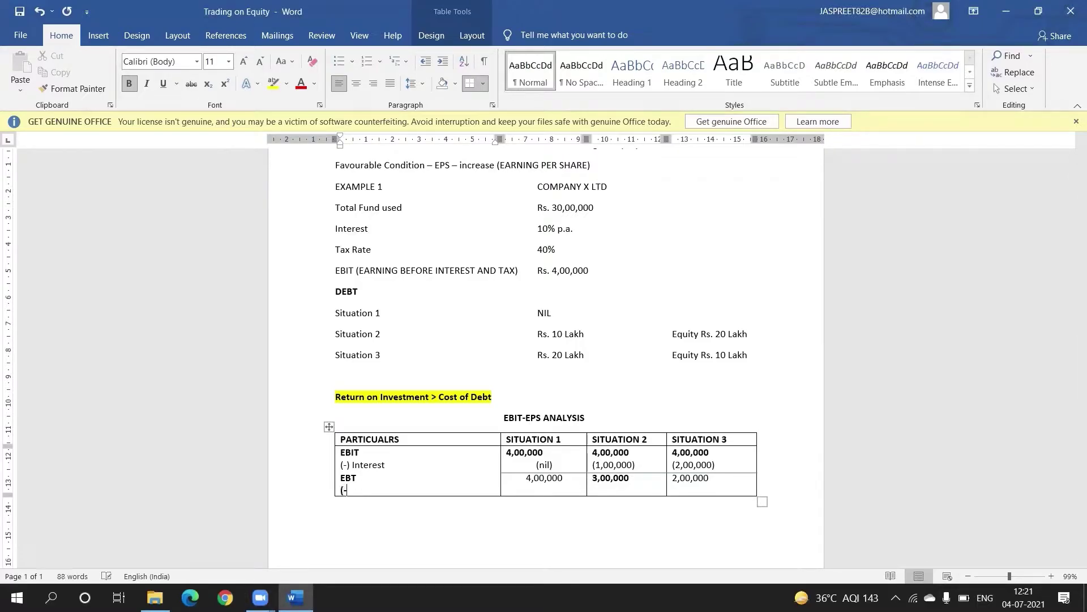
text() Tax (30 % on EBT))
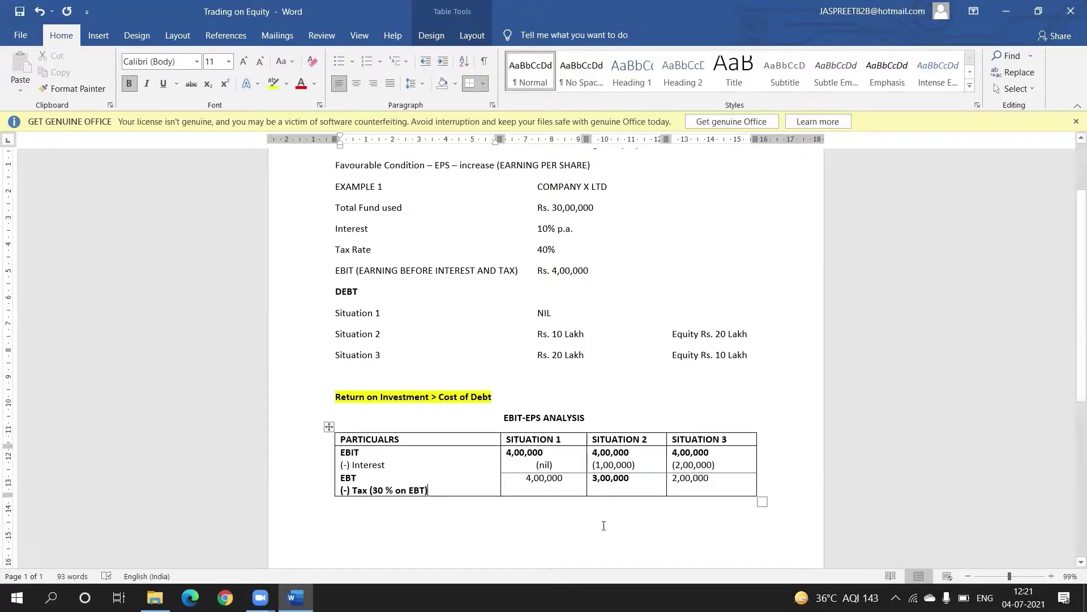
click(570, 478)
key(Return)
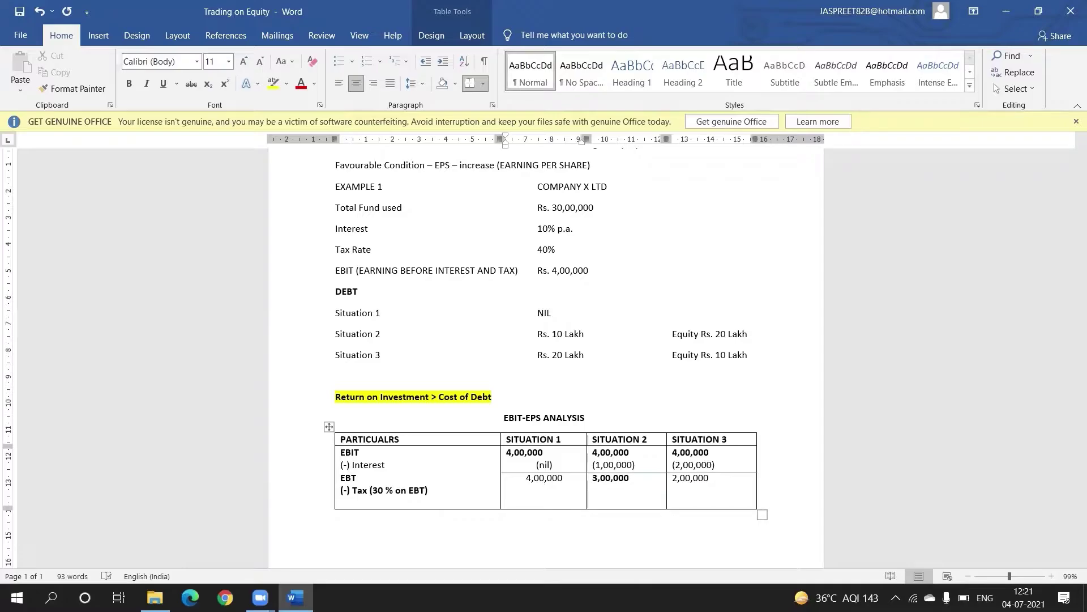
text((1,20,000))
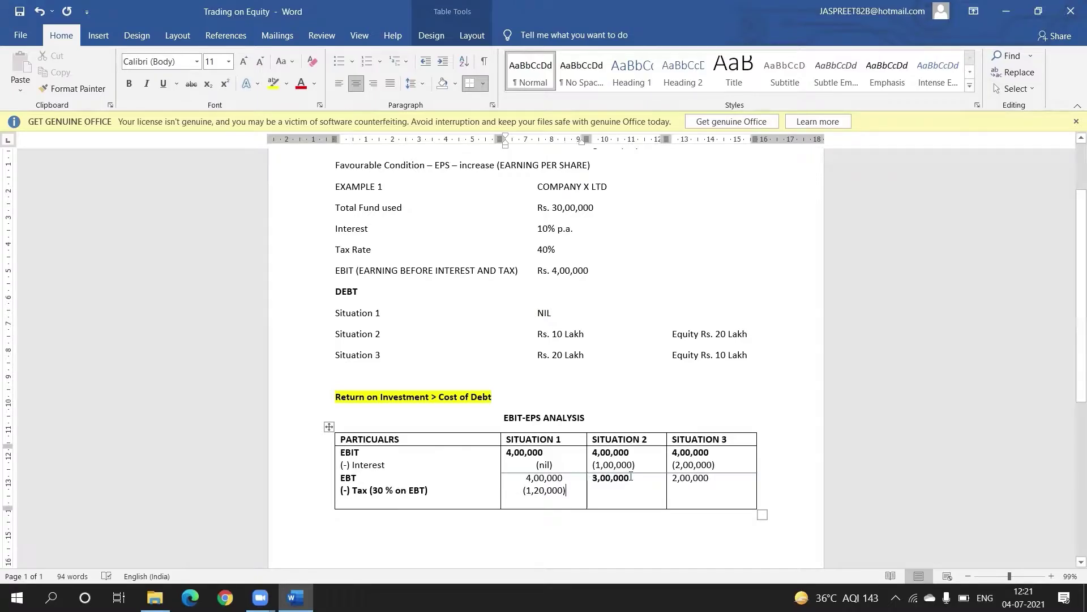
- Unbold 3,00,000 and enter taxes of (90,000) for Situation 2 and (60,000) for Situation 3
click(639, 479)
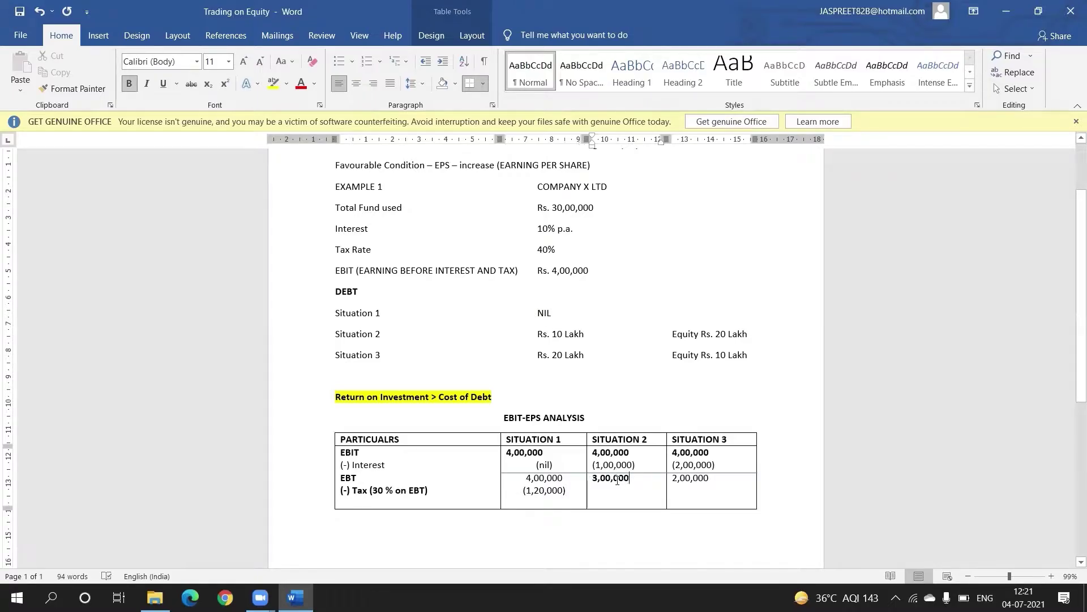
drag(639, 479, 597, 477)
key(ctrl+b)
key(Left)
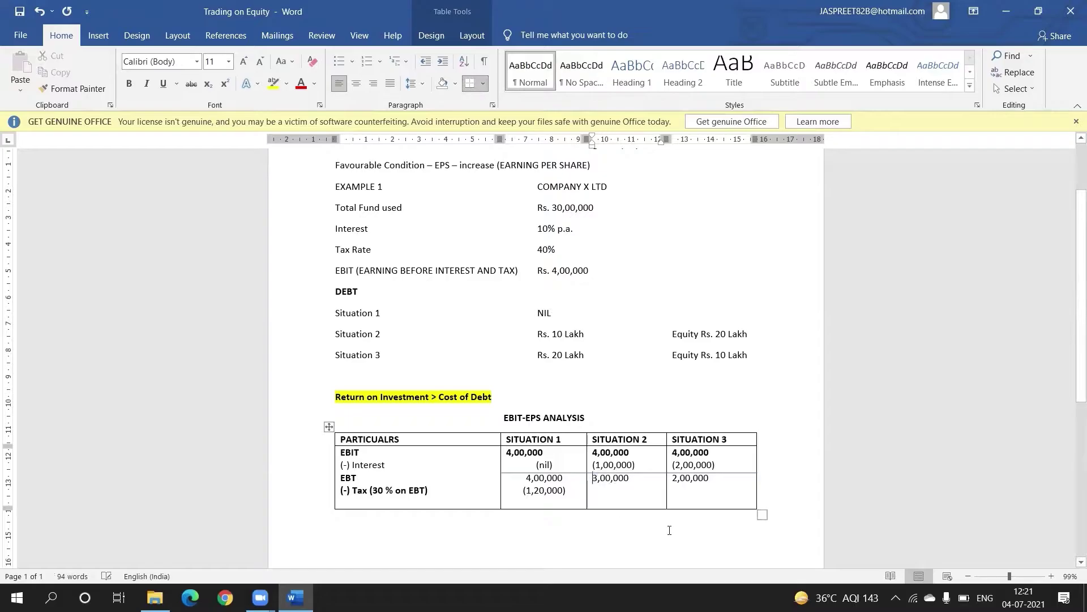
click(644, 479)
key(Return)
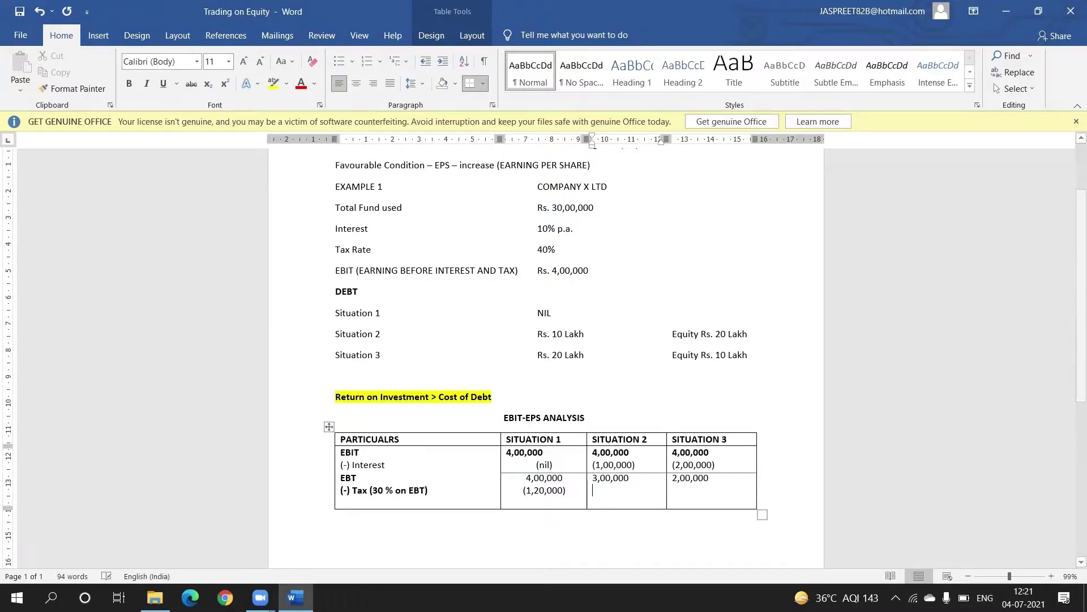
text((90,000))
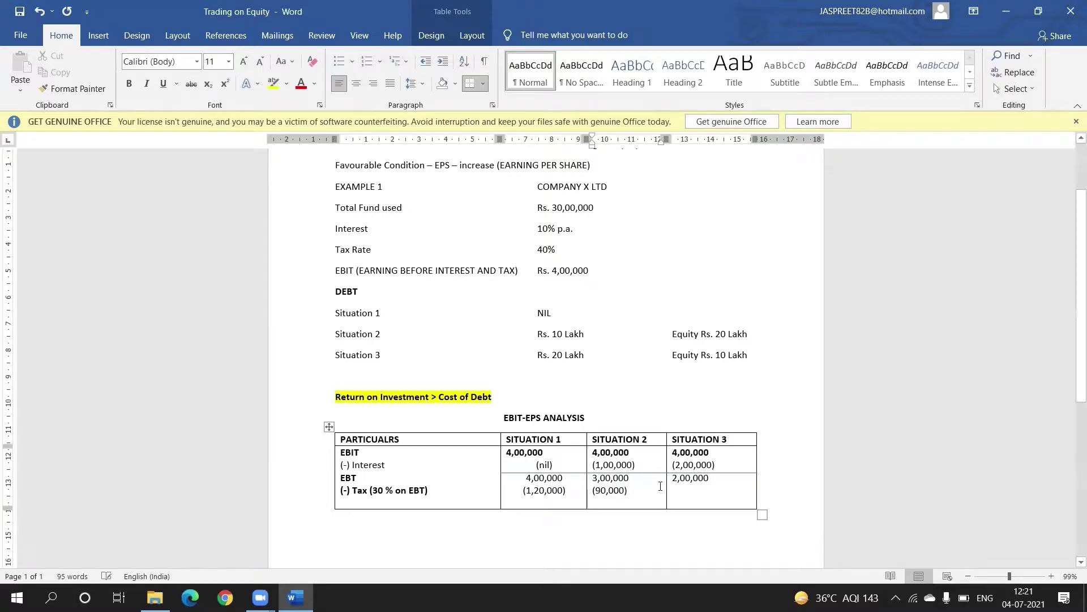
click(716, 479)
drag(429, 490, 408, 493)
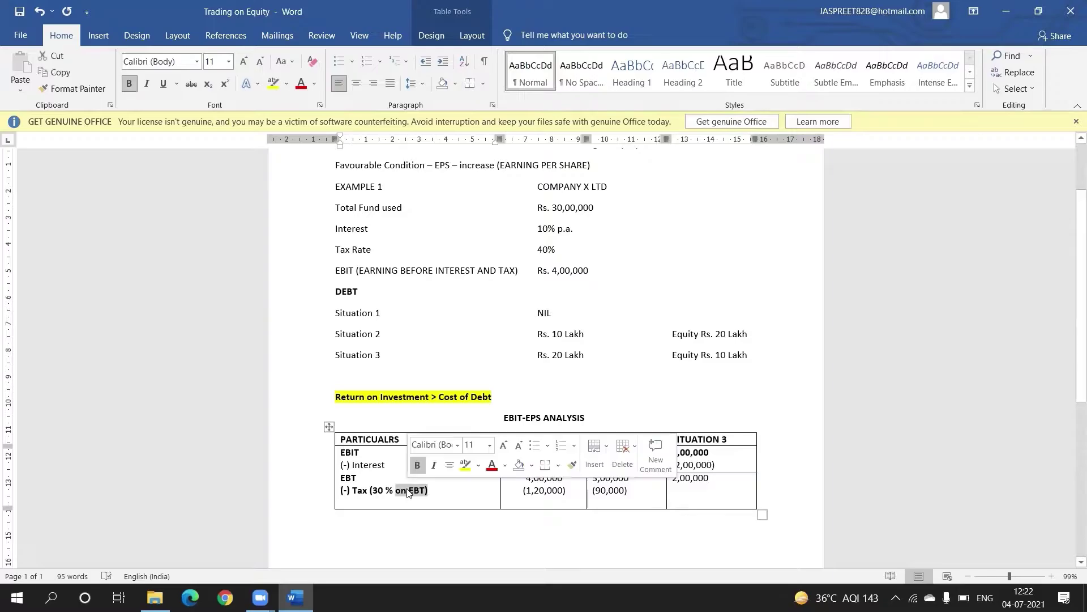
click(718, 485)
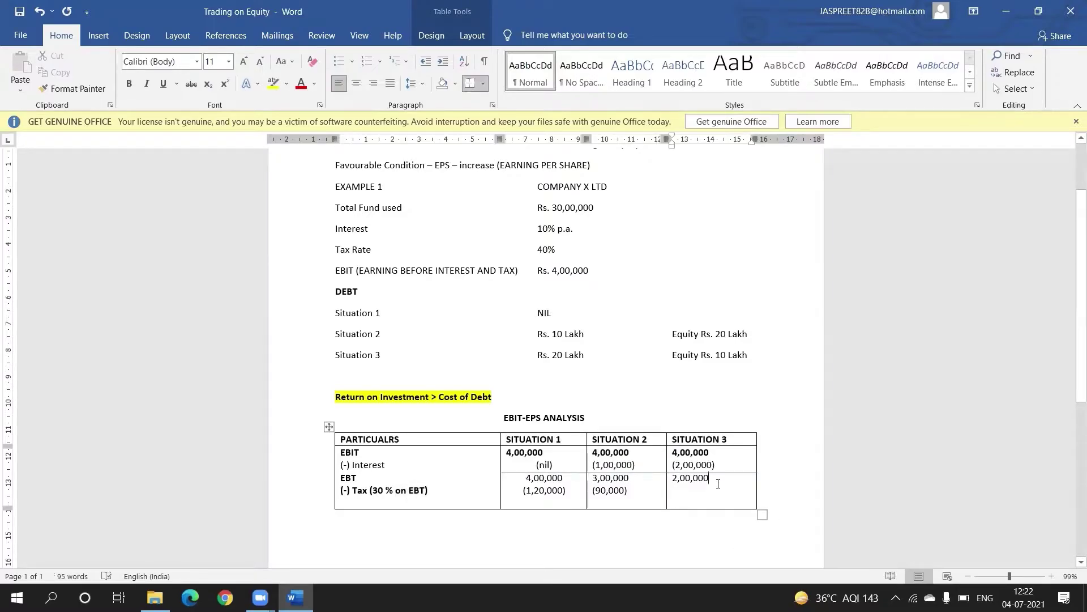
text(()
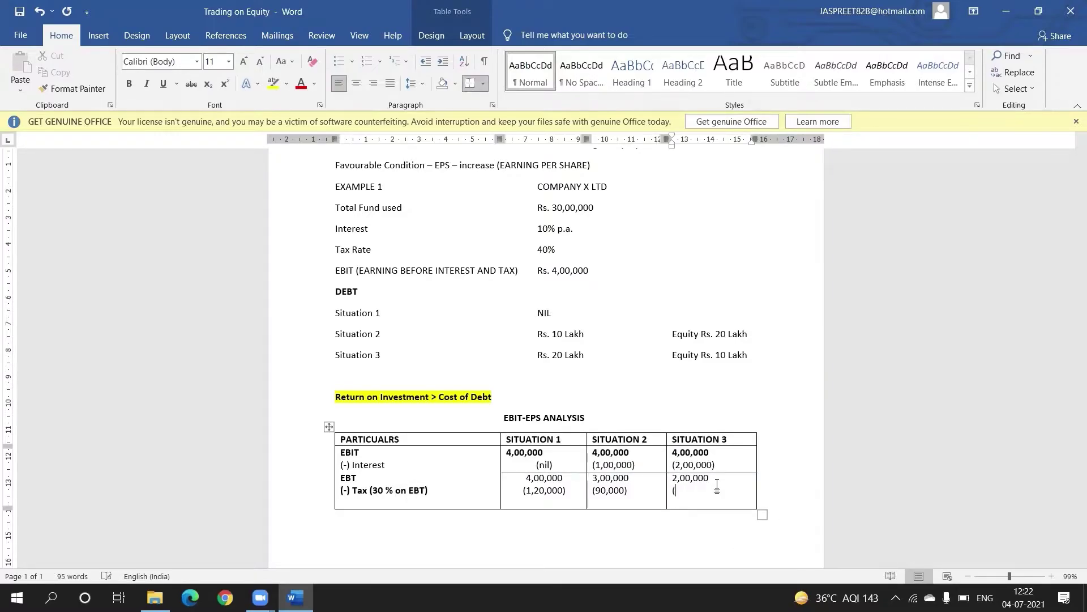
text(60,000)
- Draw a divider line across the table below the tax row
click(97, 36)
click(183, 85)
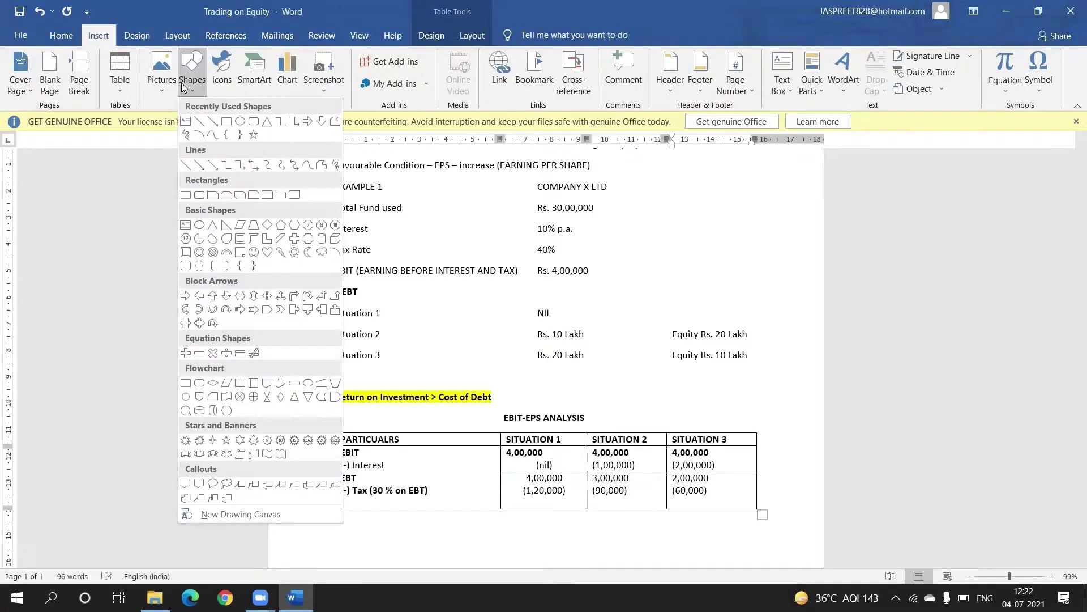
click(199, 121)
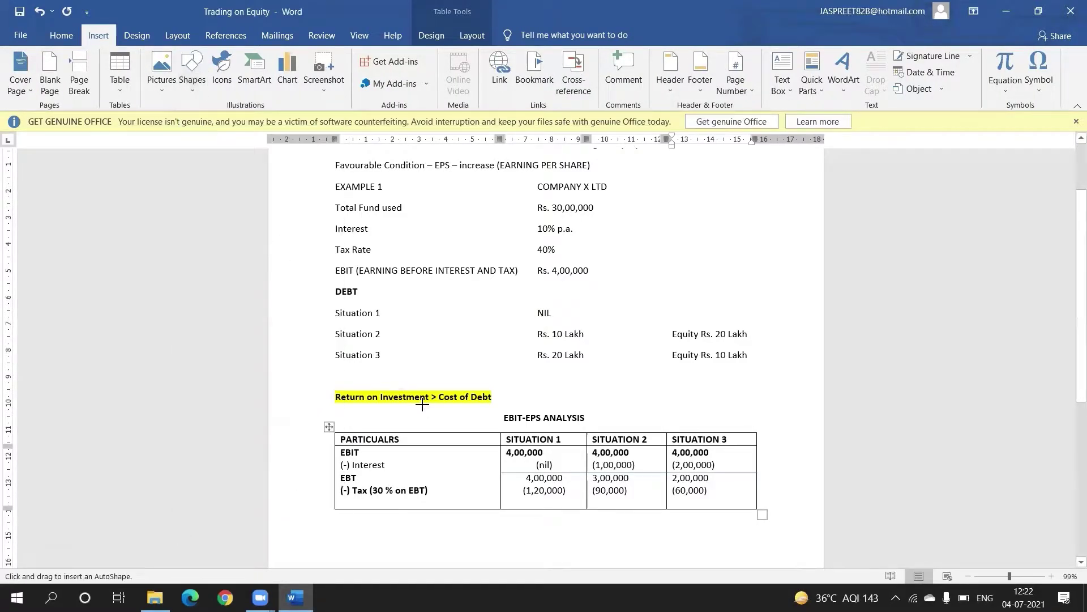
drag(501, 497, 757, 499)
- Add a bold EAT label on a new line below the tax label
click(460, 503)
key(Return)
click(460, 490)
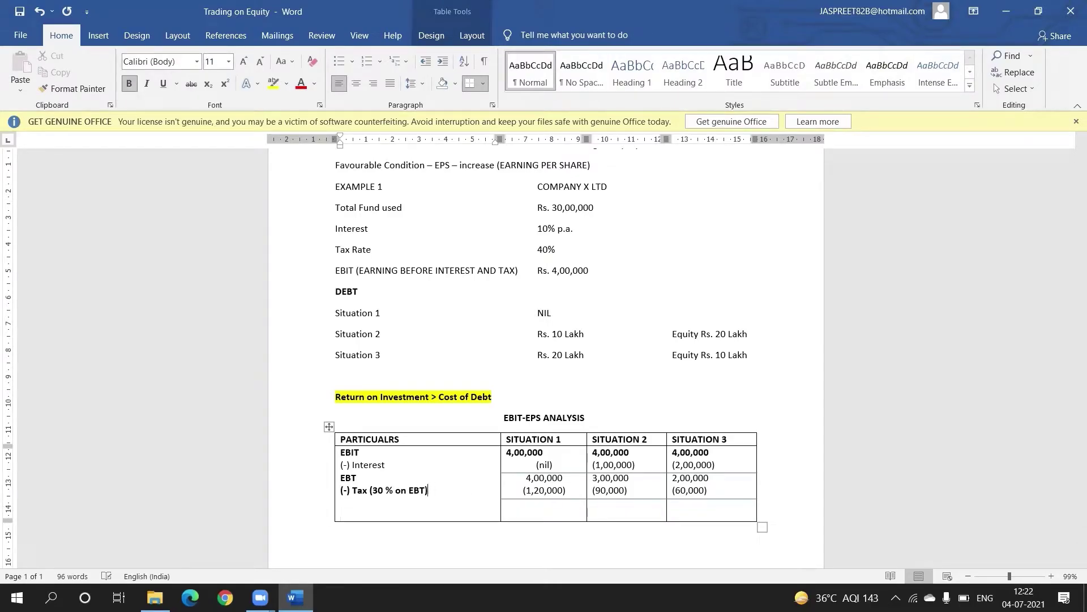
click(341, 515)
text(E)
key(ctrl+b)
text(EAT)
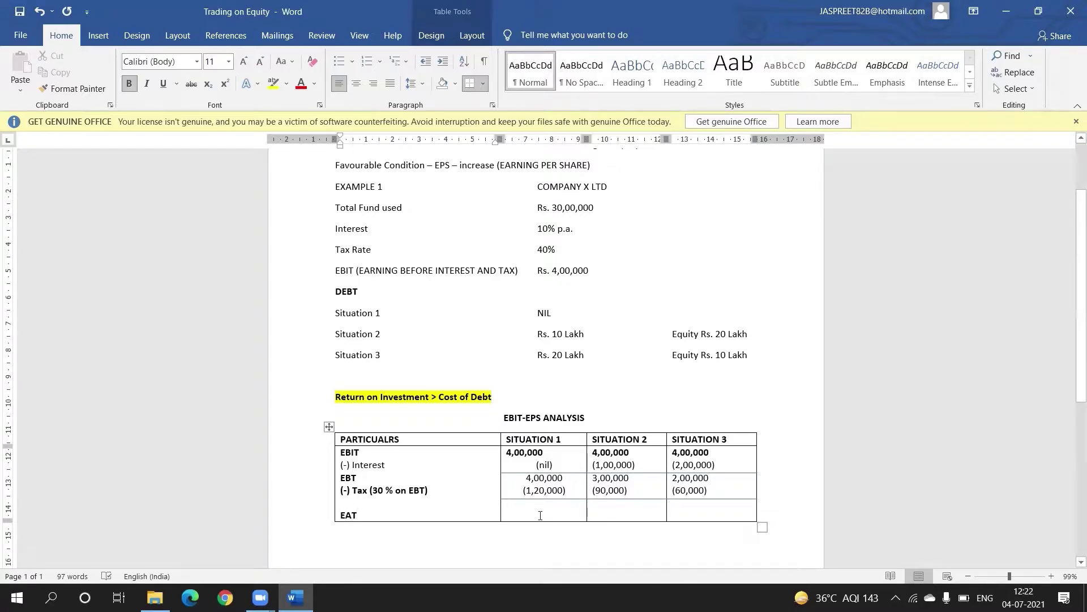
- Enter EAT figures 2,80,000, 2,10,000 and 1,40,000 for Situations 1–3
click(541, 515)
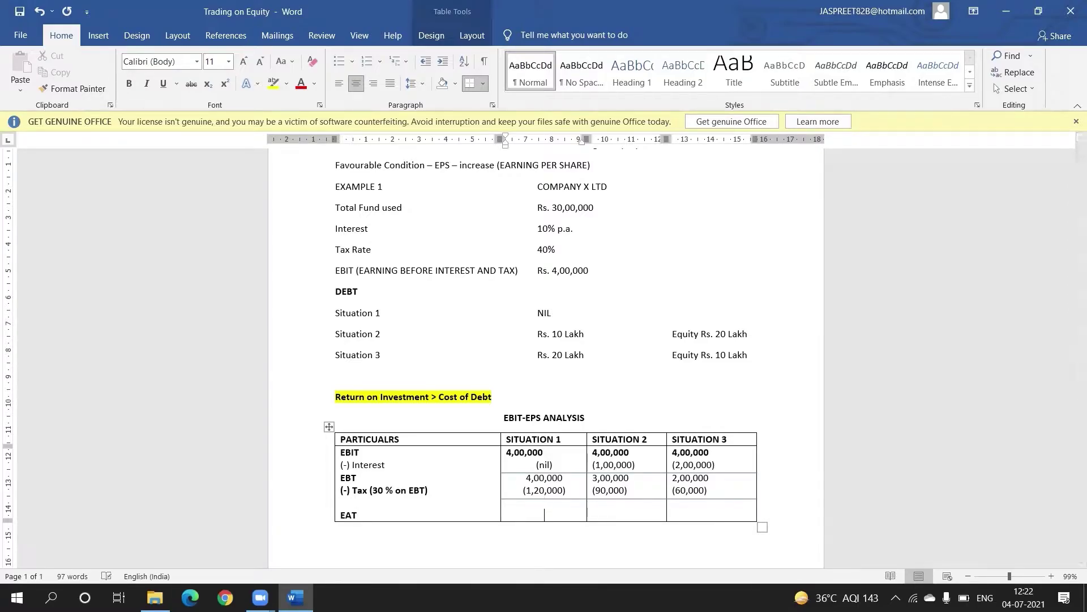
text(2,80,000)
drag(592, 451, 659, 491)
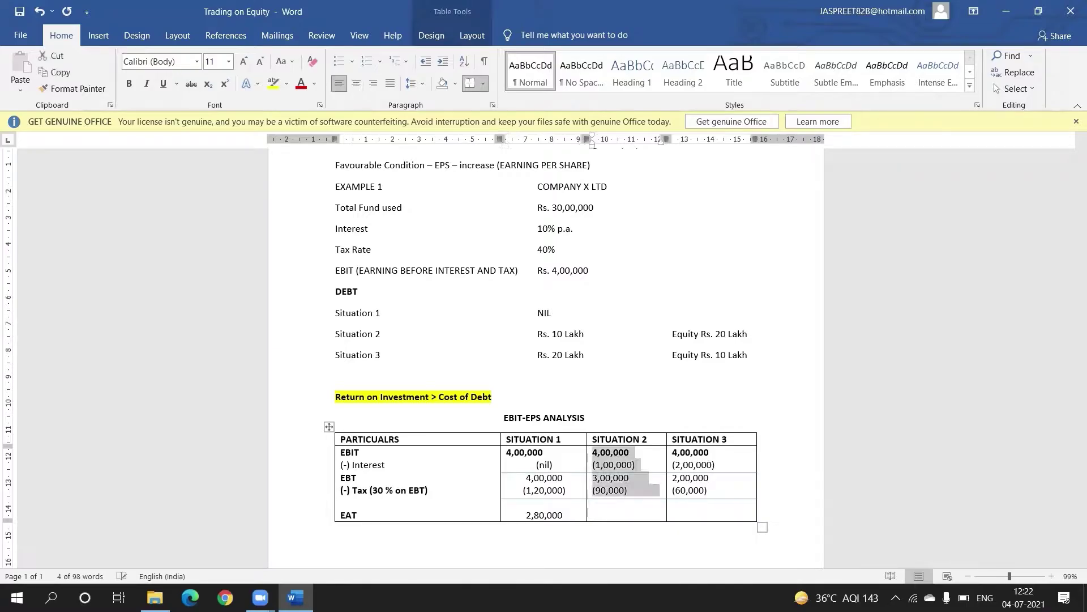
click(635, 499)
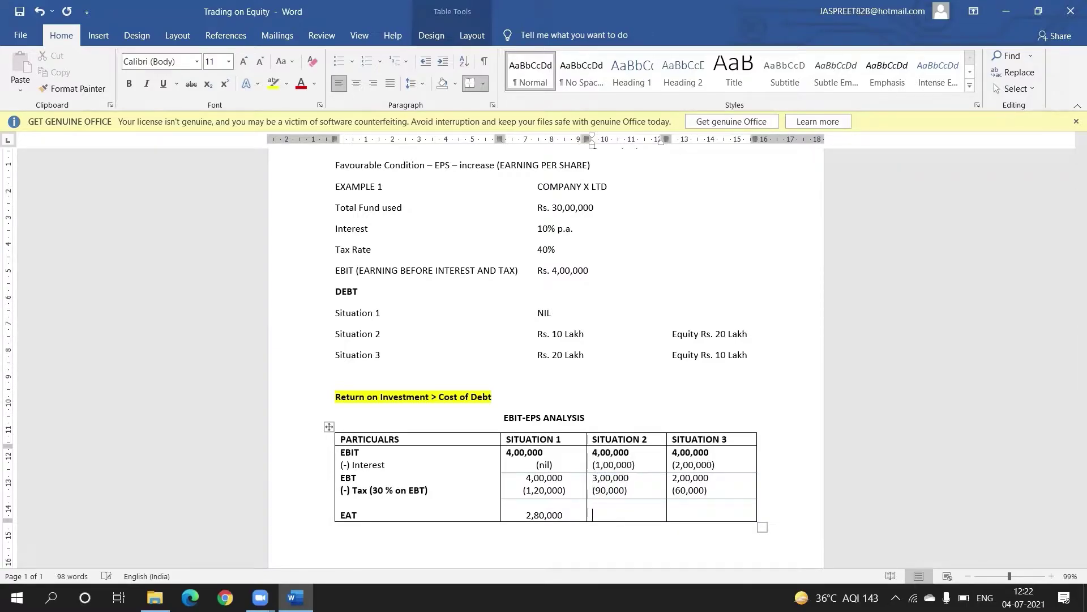
text(2,10,000)
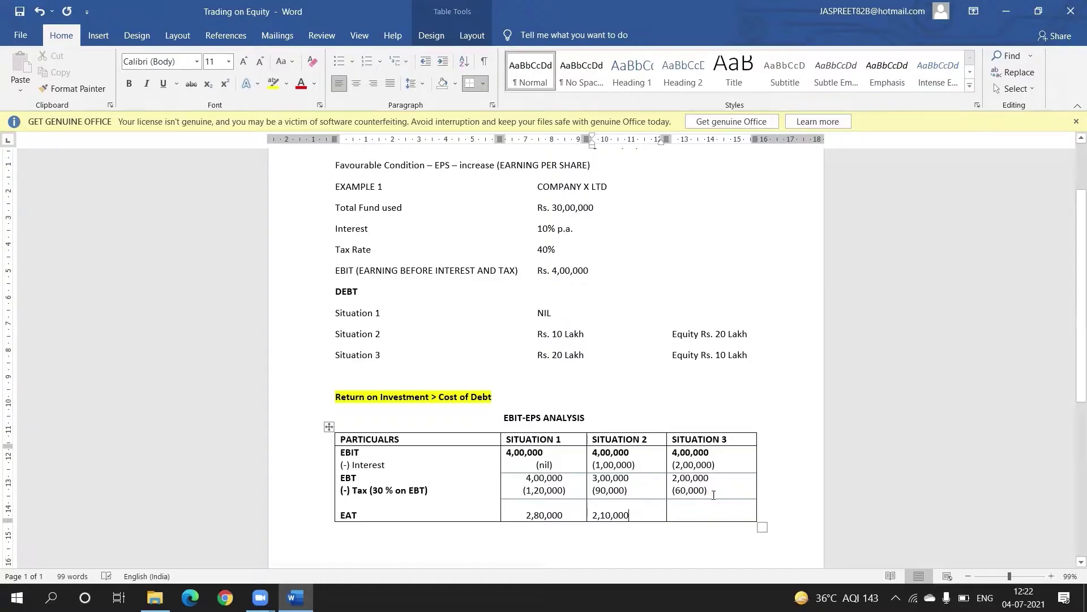
key(Tab)
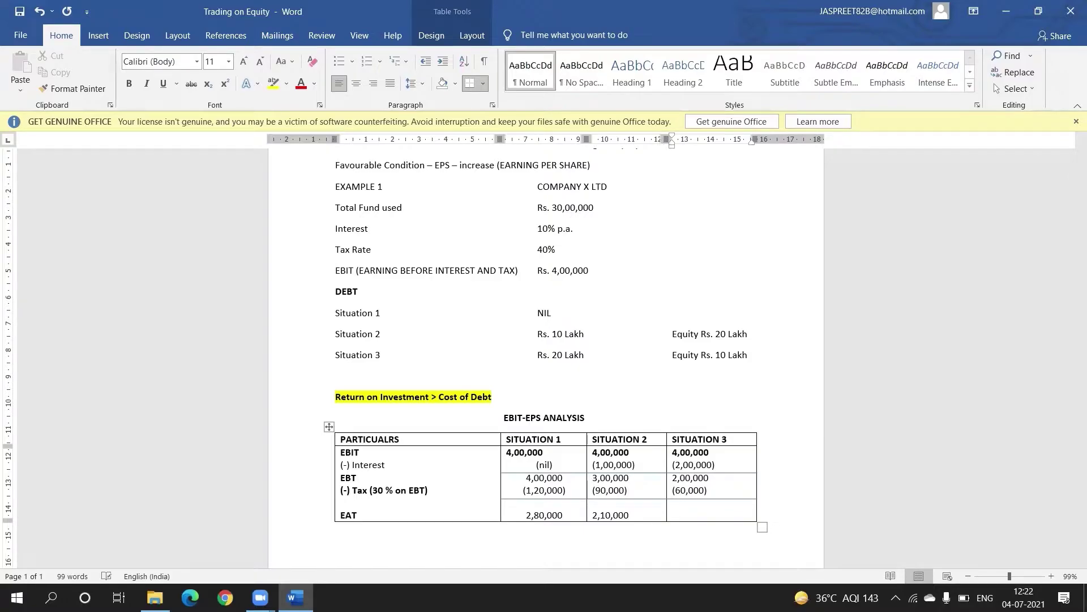
text(1,40,000)
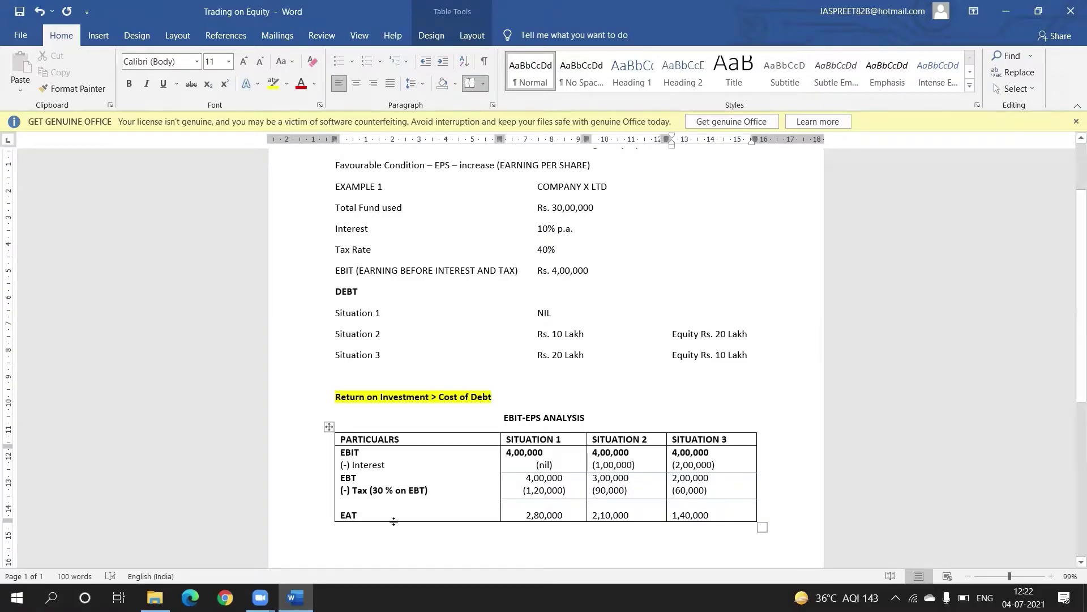
- Draw a dividing line below the EAT row
click(363, 539)
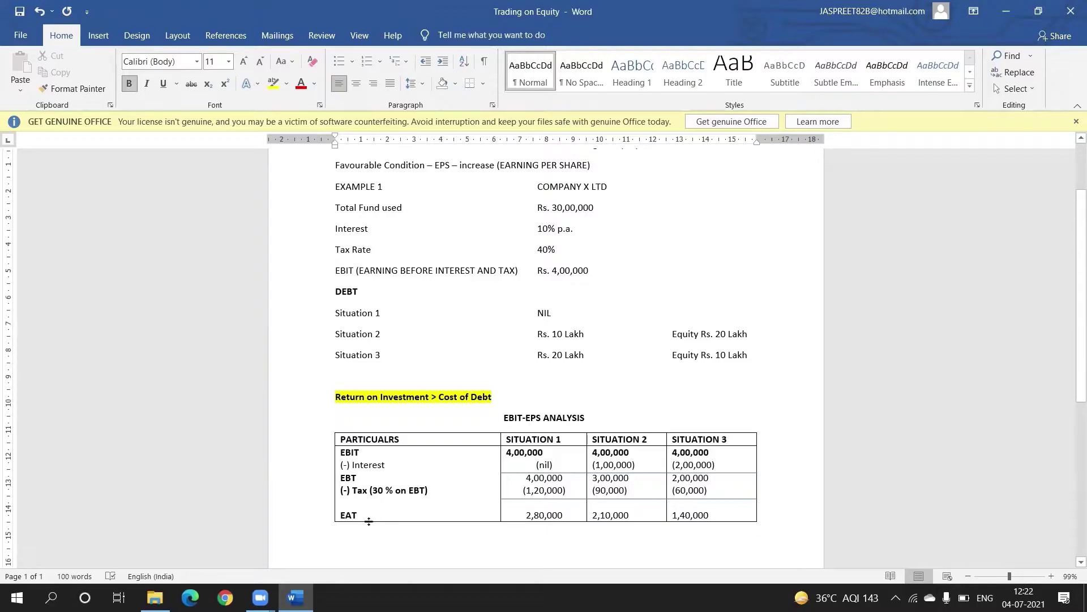
click(370, 513)
key(Return)
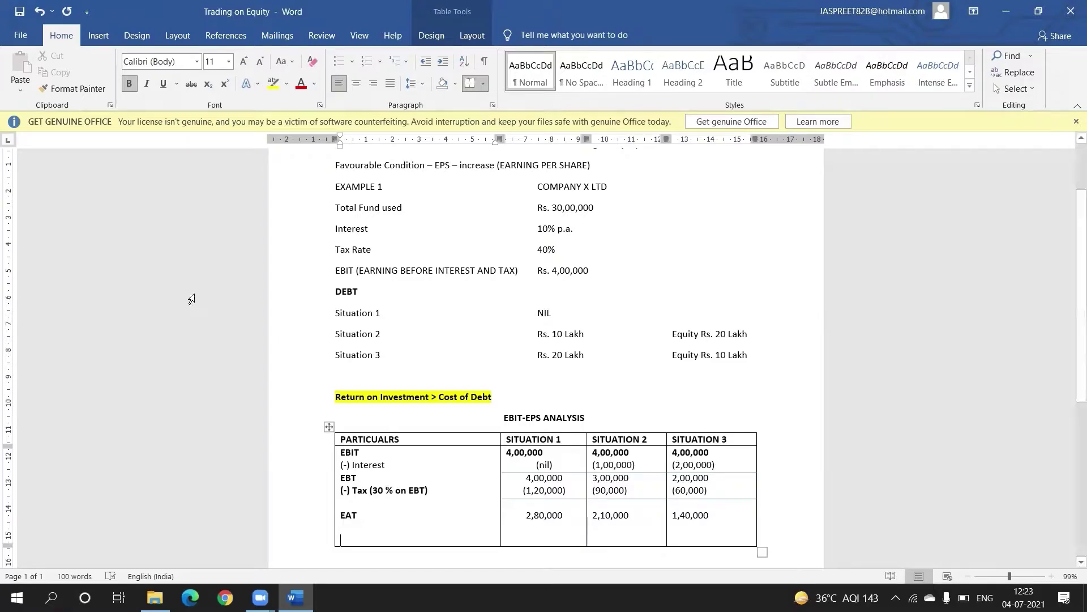
click(98, 37)
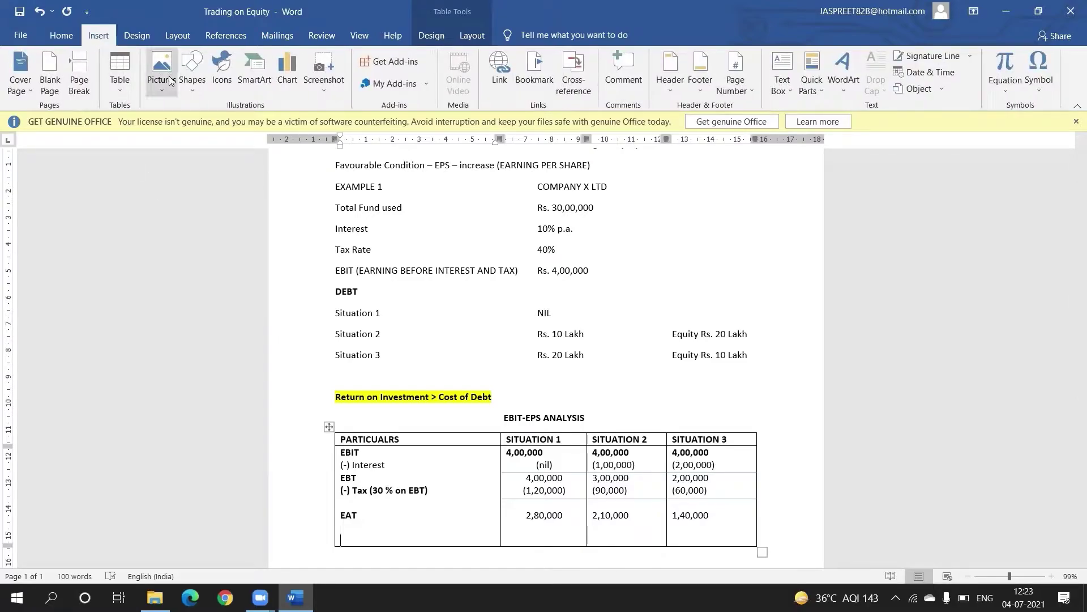
click(192, 74)
click(200, 123)
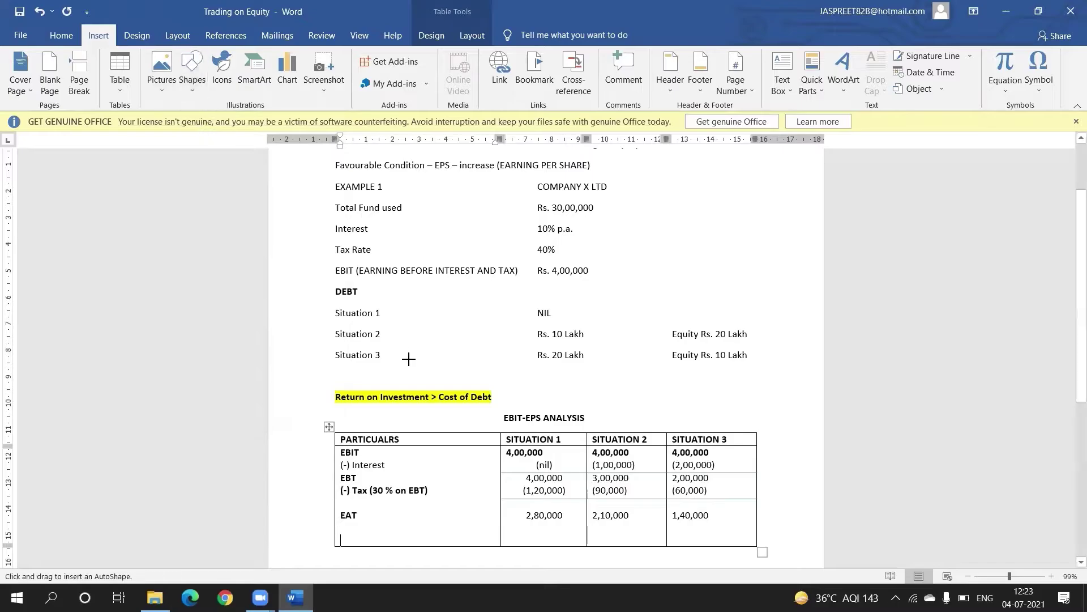
drag(499, 525, 758, 528)
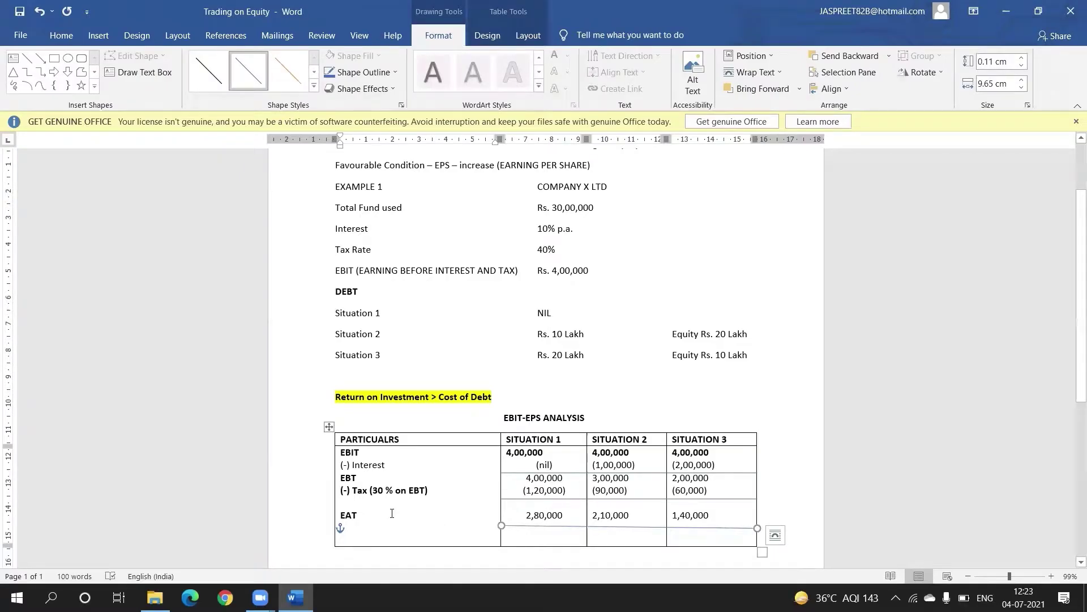
- Type the label 'EPS = EAT /NO. OF EQUITY SHARES' below the repositioned line
click(422, 527)
key(Return)
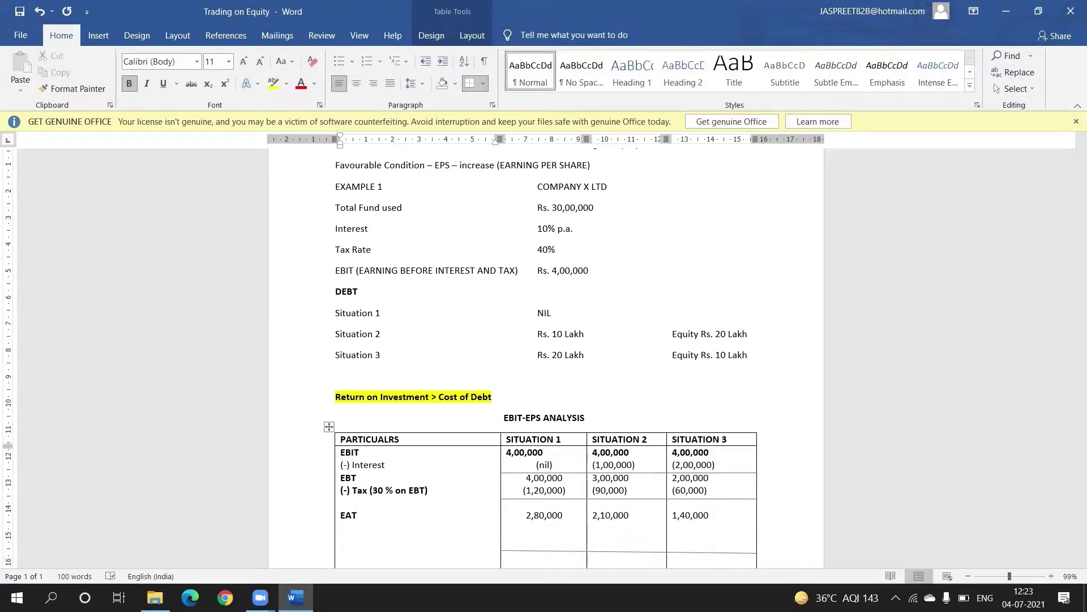
text(ePS = EAT /NO. OF EQUITY SHARES)
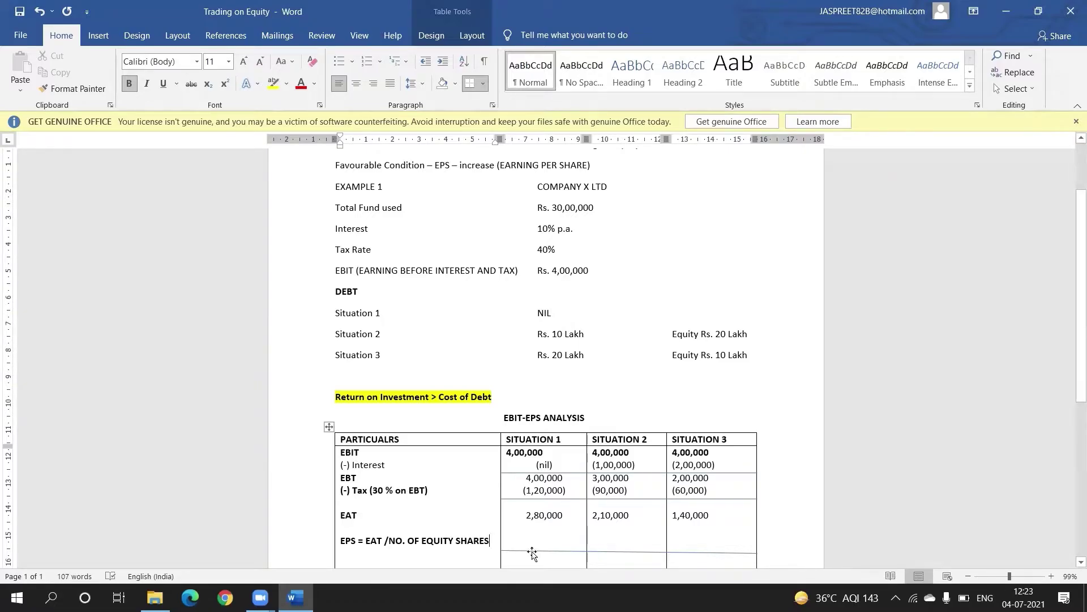
drag(532, 552, 532, 530)
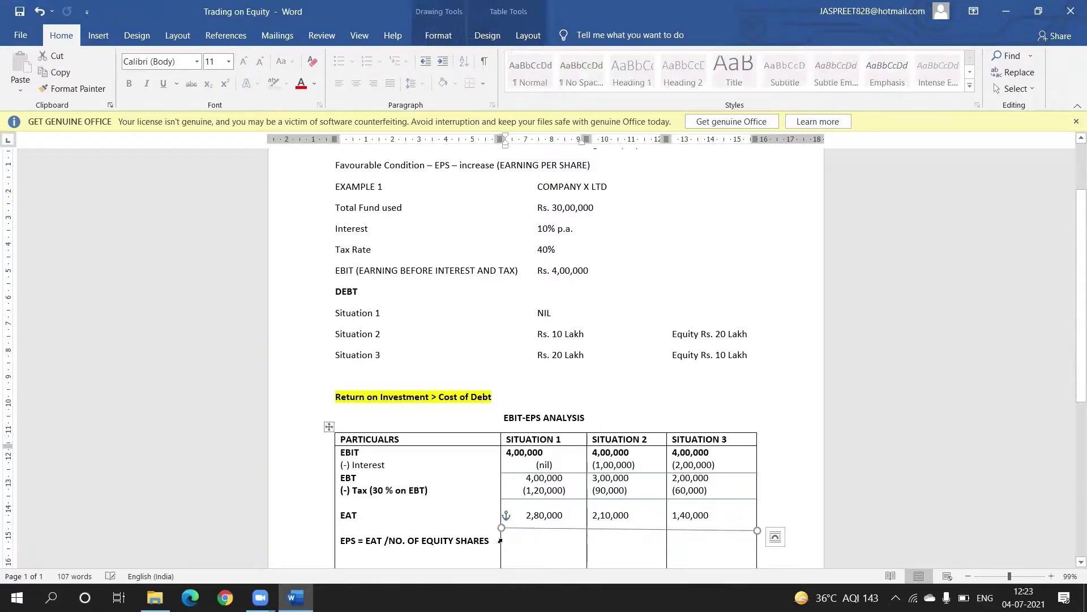
click(417, 524)
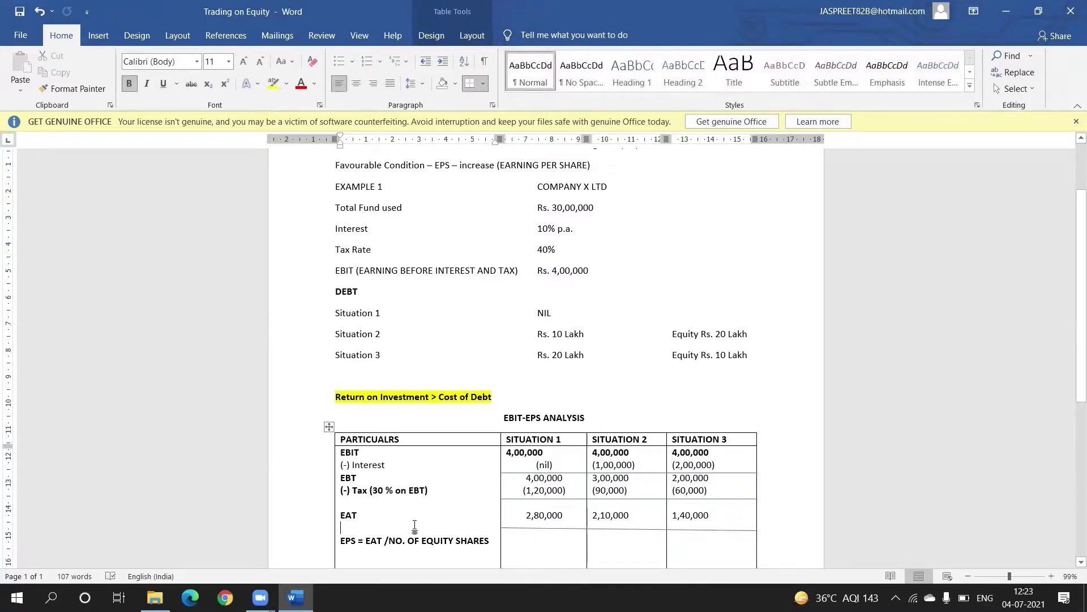
key(Return)
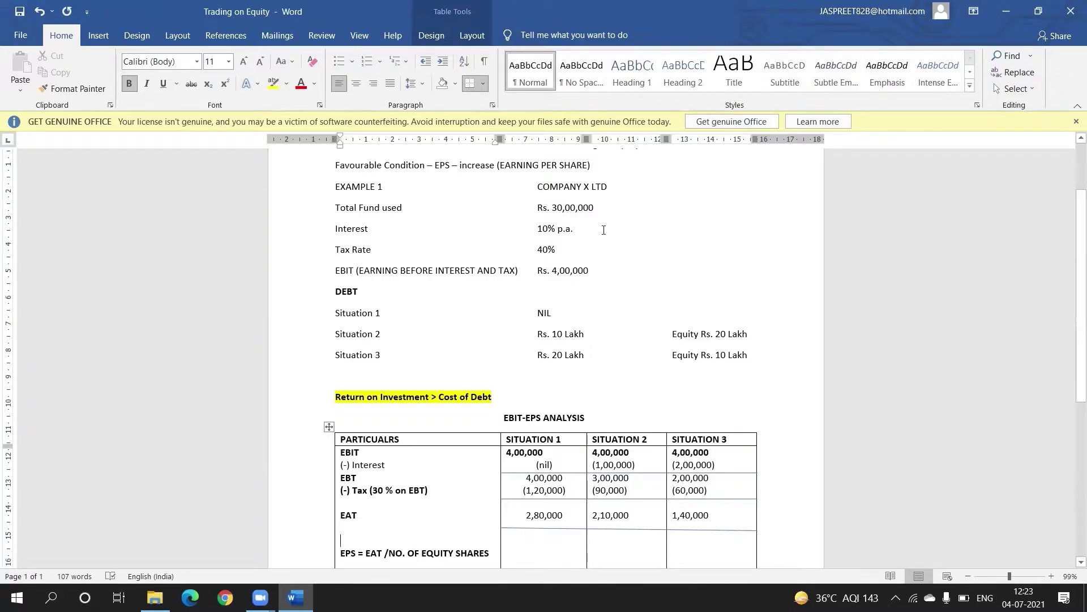
- Make Rs. 30,00,000 bold and underlined, and underline NO. in the EPS label
drag(593, 213, 534, 209)
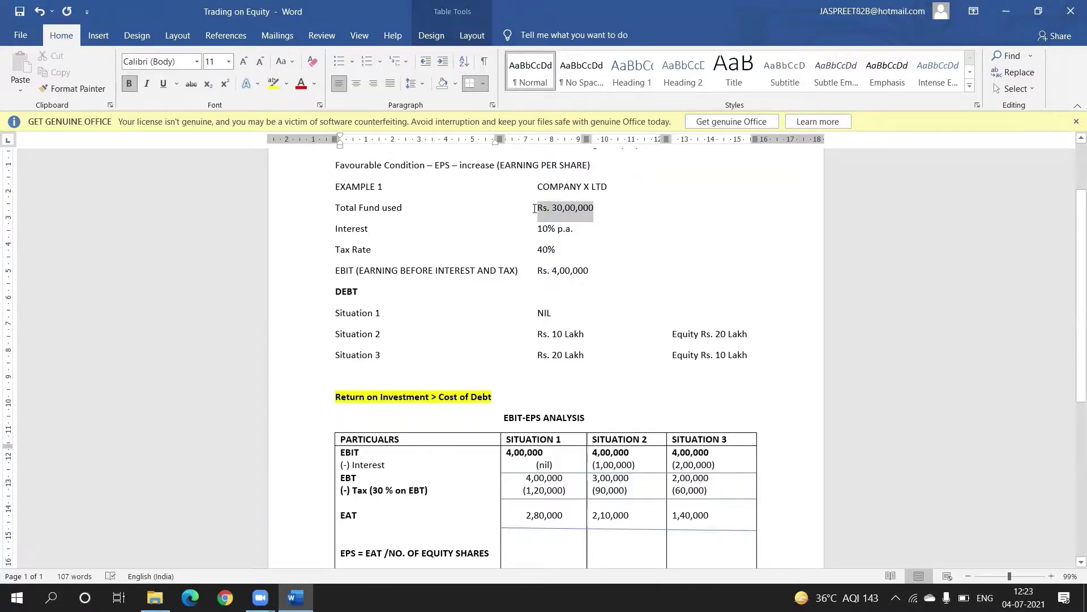
key(ctrl+u)
key(ctrl+b)
click(511, 484)
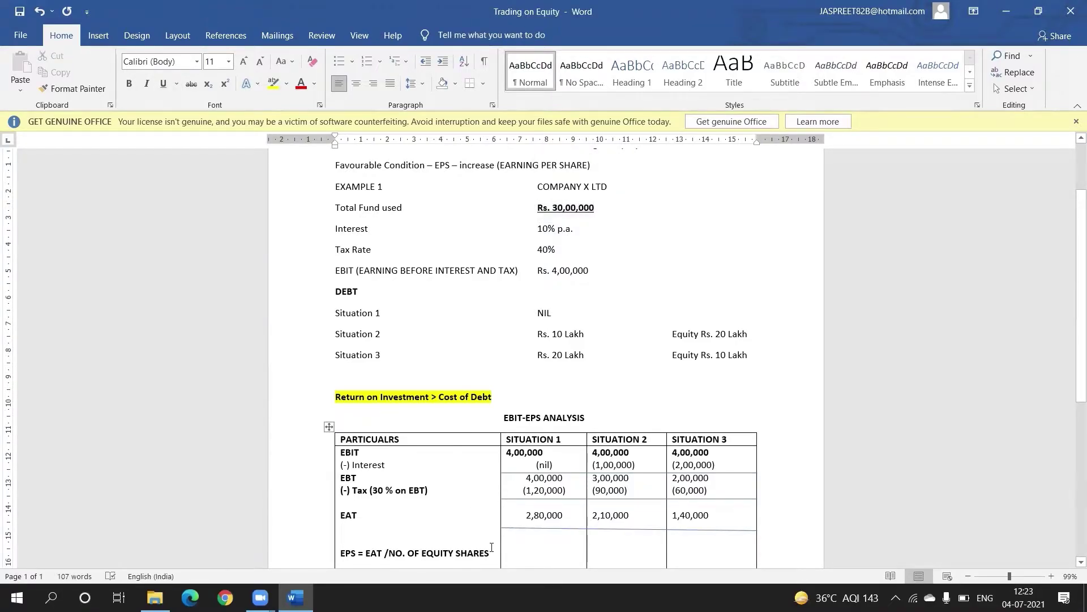
drag(407, 552, 389, 552)
key(ctrl+u)
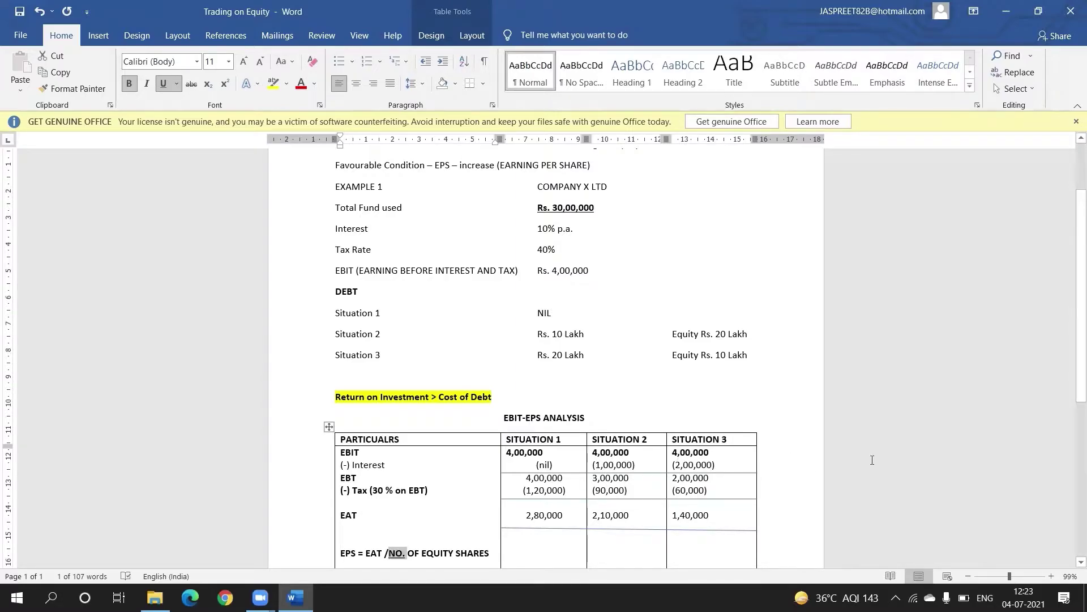
- Circle NIL and handwrite 30,00,000 / 10 in red ink, erasing the stray line
scroll(1071, 383, down, 2)
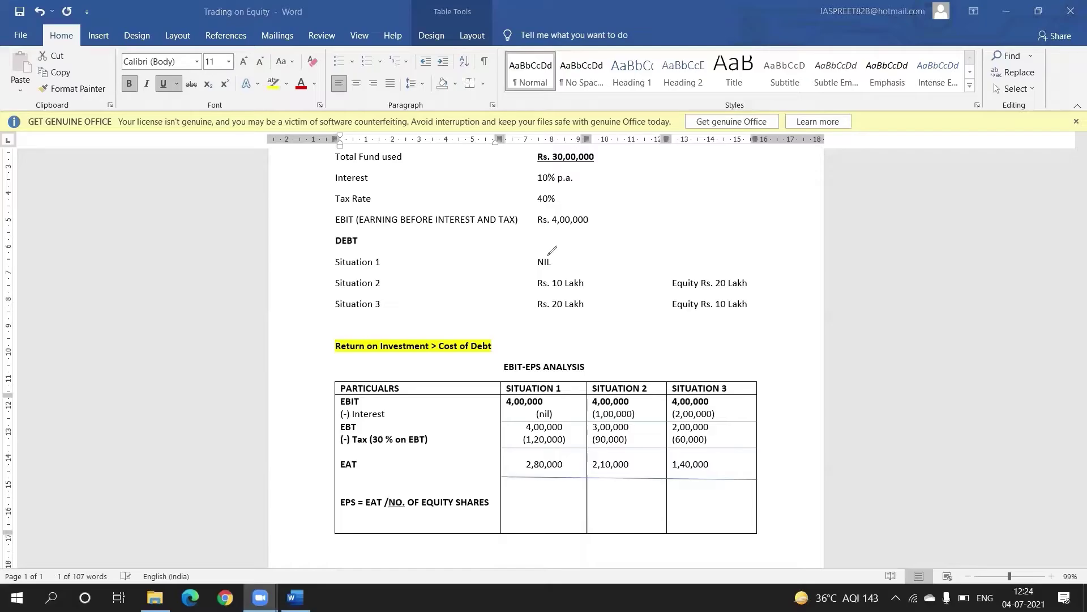
drag(544, 249, 535, 266)
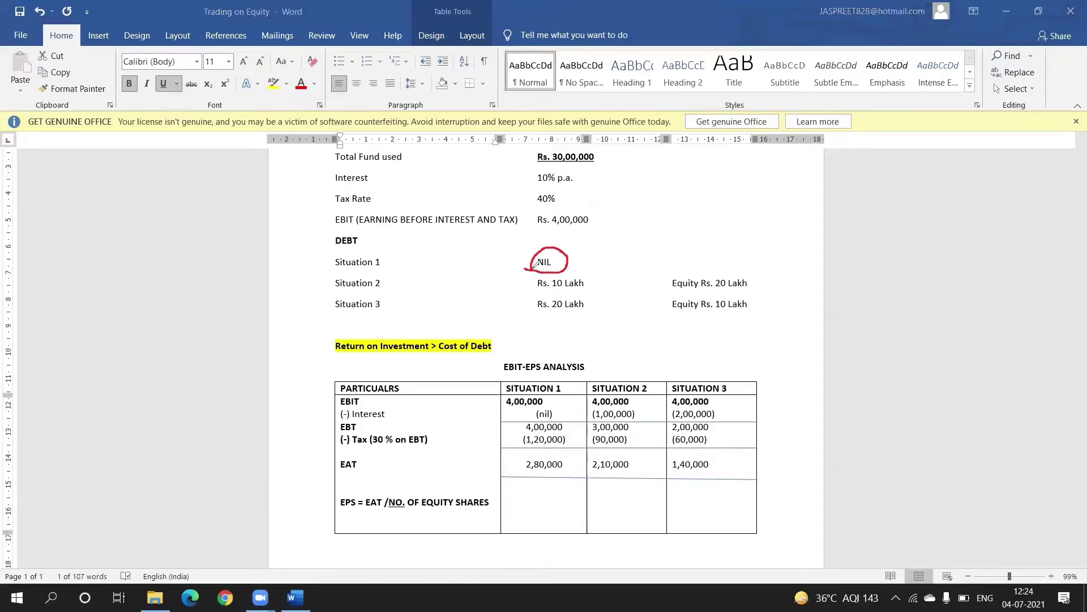
click(645, 224)
mouse_move(647, 218)
mouse_down()
mouse_move(658, 226)
mouse_move(647, 240)
mouse_move(675, 224)
mouse_move(683, 248)
mouse_move(701, 218)
mouse_move(715, 213)
mouse_move(719, 230)
mouse_move(743, 192)
mouse_move(764, 193)
mouse_move(753, 195)
mouse_up()
click(693, 221)
mouse_move(646, 257)
mouse_down()
mouse_move(743, 221)
mouse_move(723, 244)
mouse_move(747, 249)
mouse_move(745, 236)
mouse_move(736, 257)
mouse_up()
drag(759, 188, 755, 213)
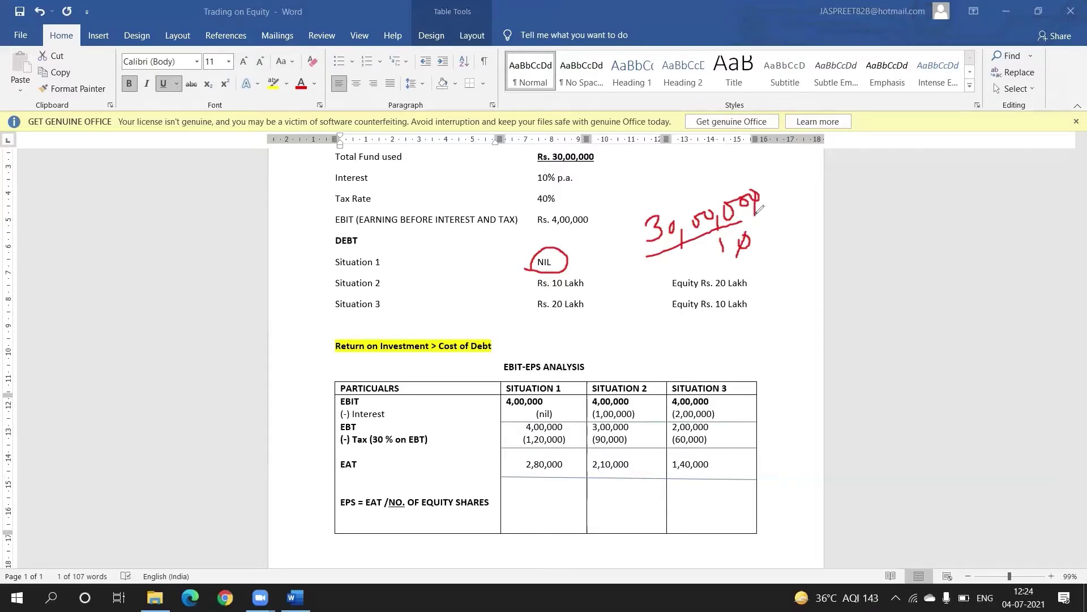
mouse_move(755, 214)
mouse_down()
mouse_move(791, 93)
mouse_move(724, 125)
mouse_up()
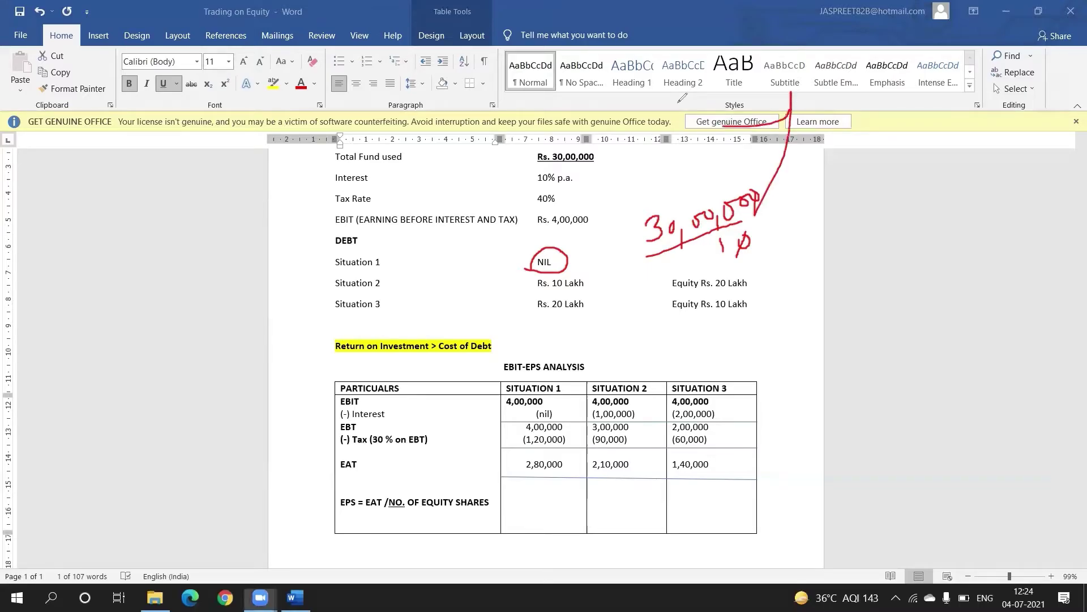
click(789, 103)
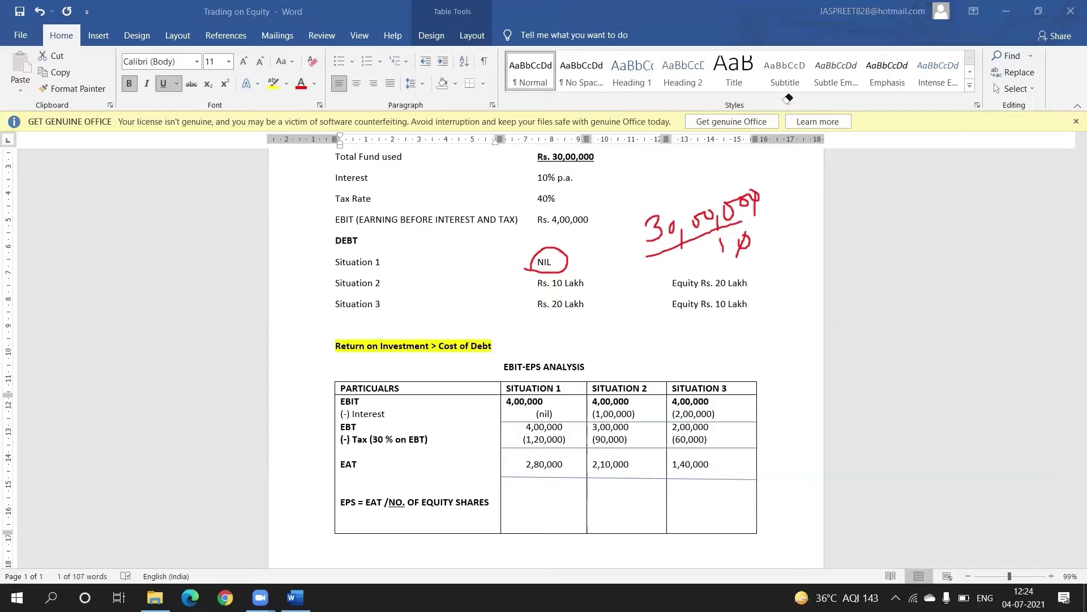
key(Escape)
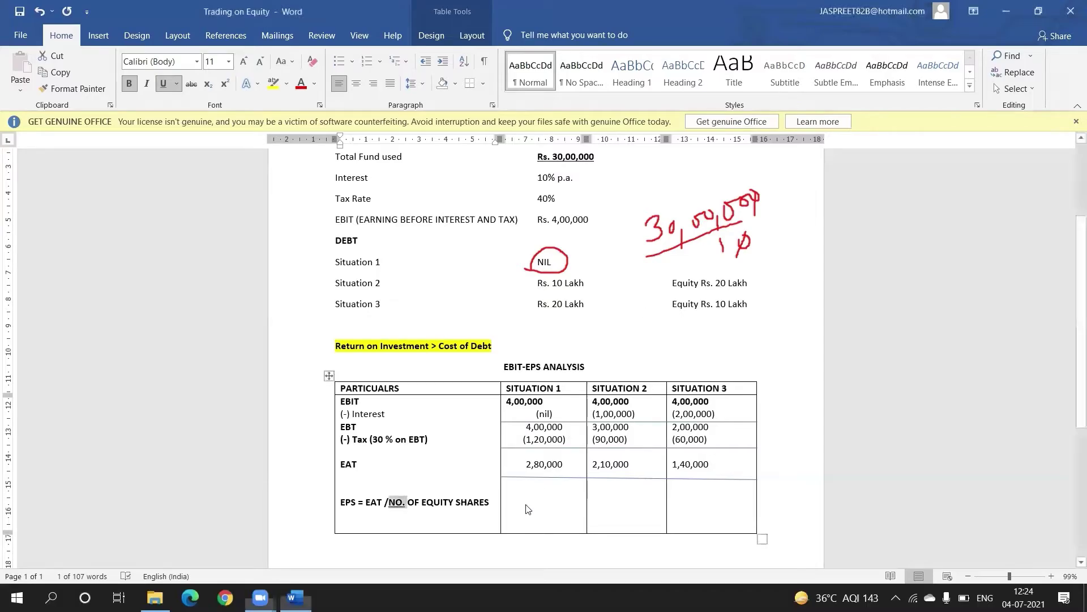
- Enter underlined 2,80,000 over plain 3,00,000 with a bold = 0.93 in Situation 1's EPS cell
click(528, 506)
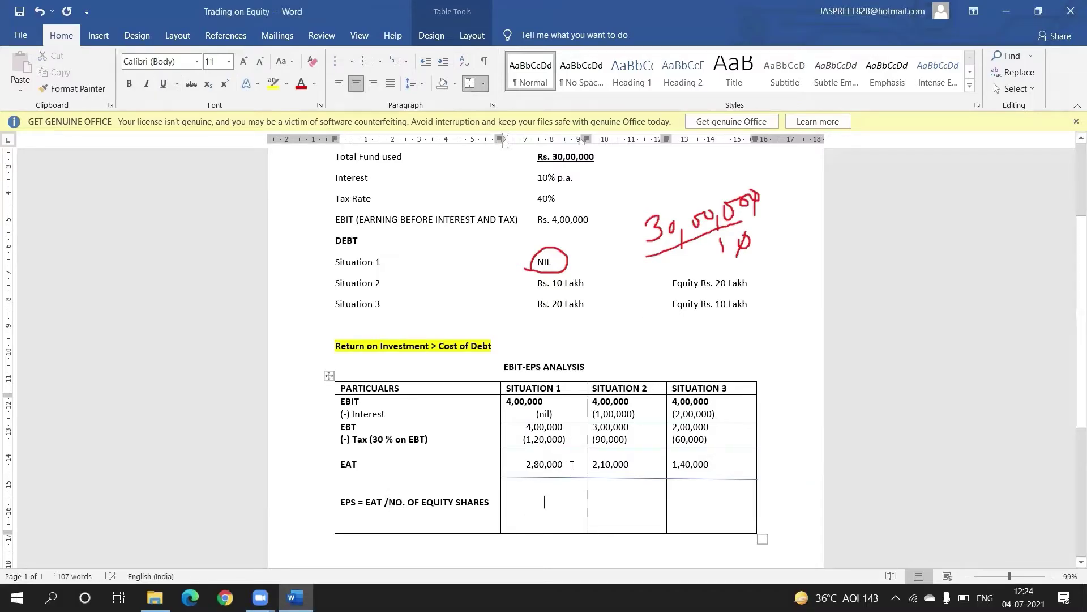
text(2,80,000)
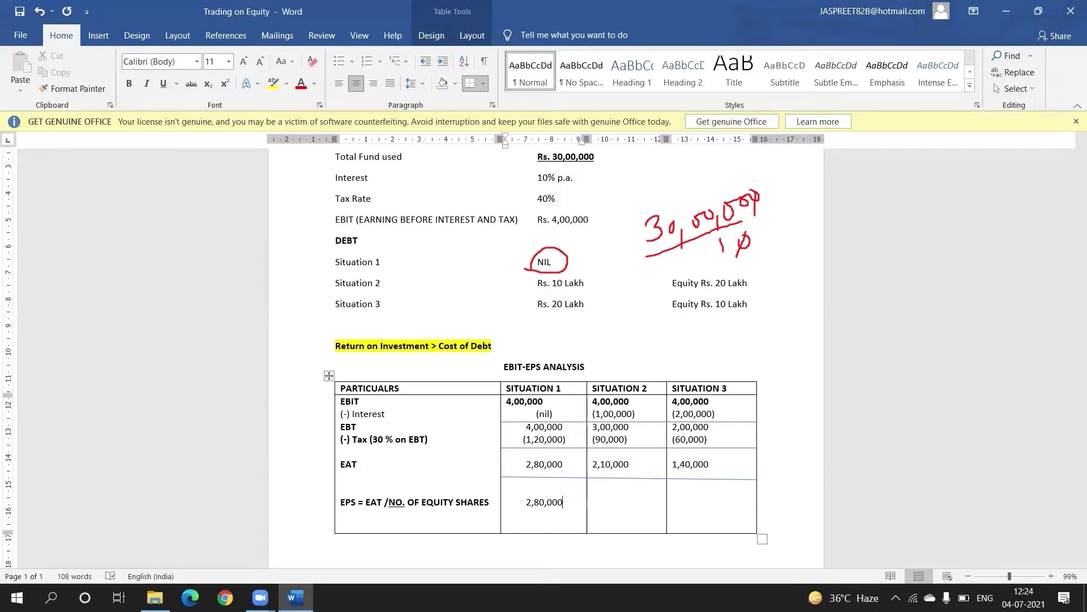
drag(569, 508, 523, 503)
key(ctrl+u)
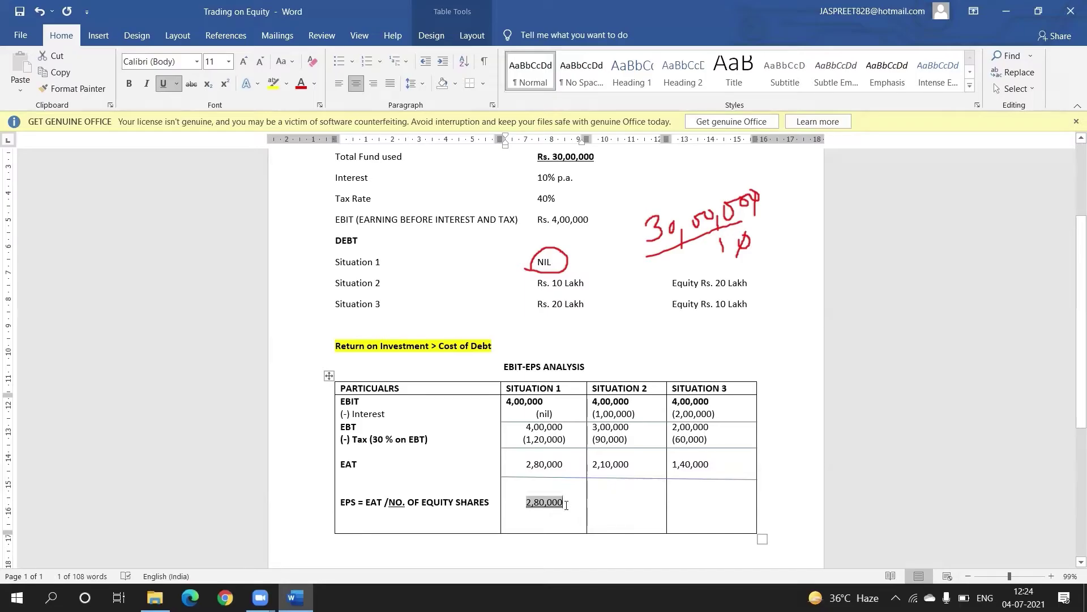
key(Right)
key(Return)
text(3,00,000)
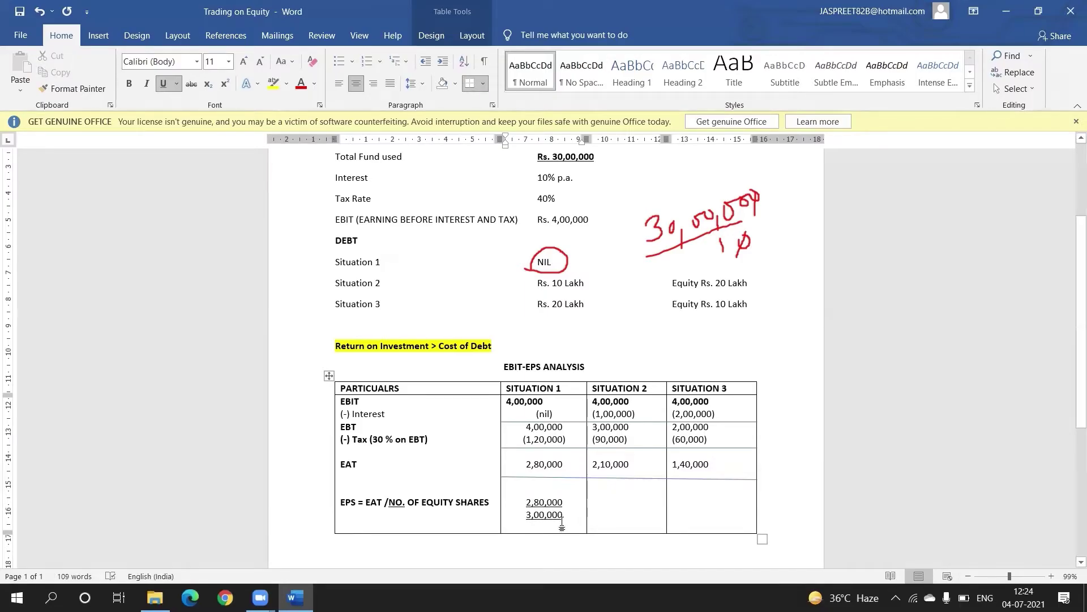
key(shift+Left)
key(shift+Left)
key(shift+Left)
key(shift+Left)
key(shift+Left)
key(shift+Left)
key(shift+Left)
key(shift+Left)
key(ctrl+u)
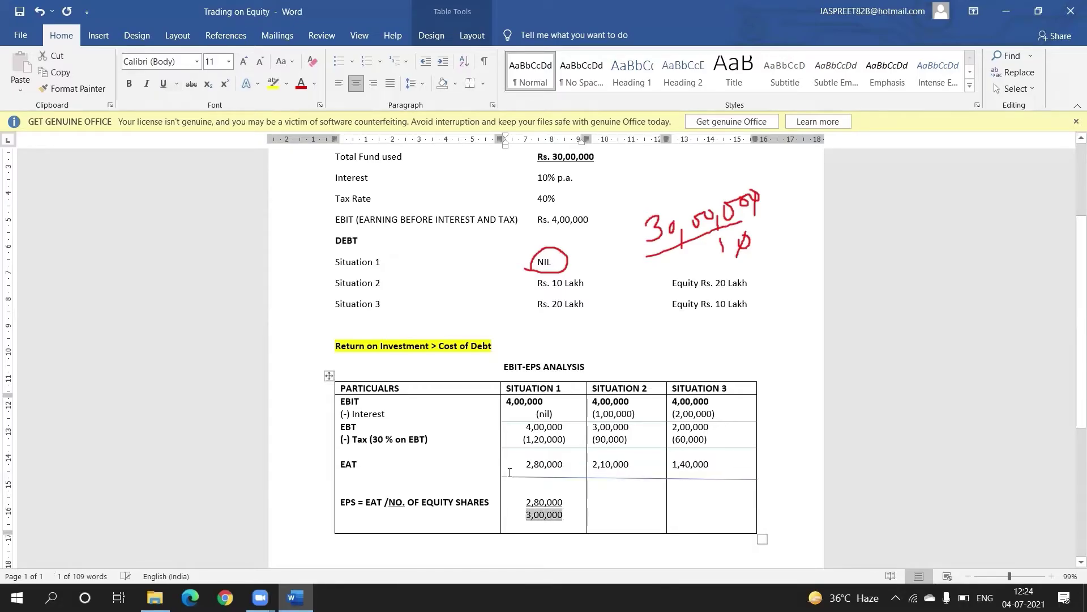
key(Right)
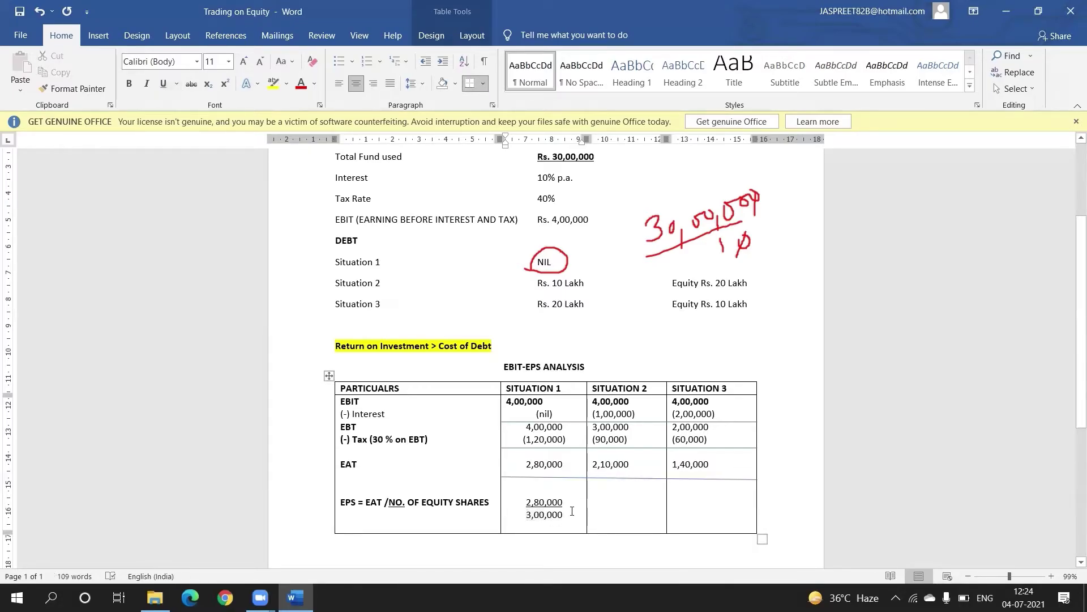
key(Return)
key(ctrl+b)
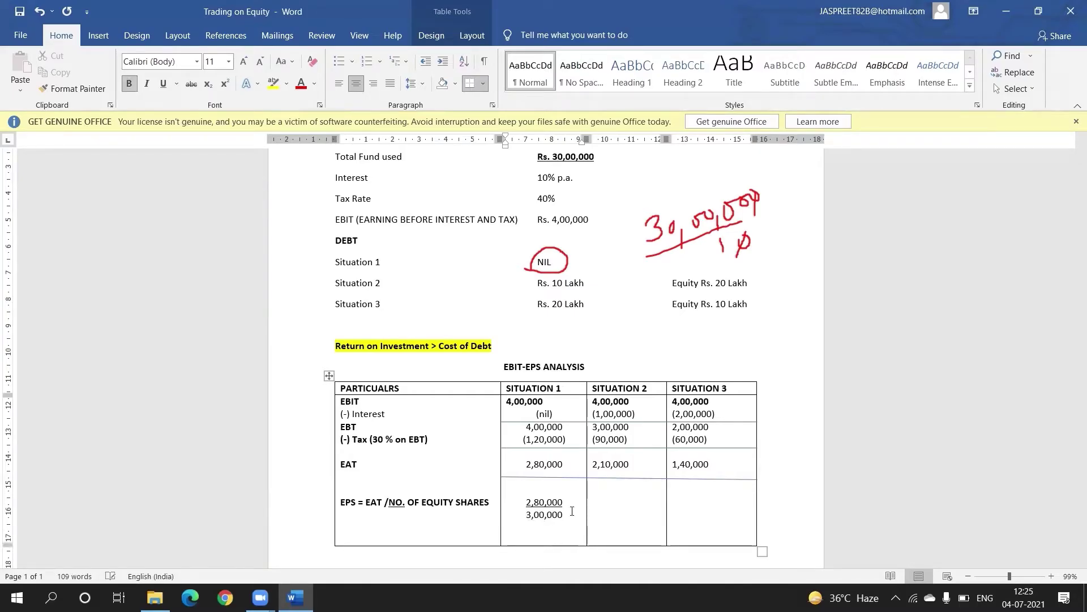
text(= 0.93)
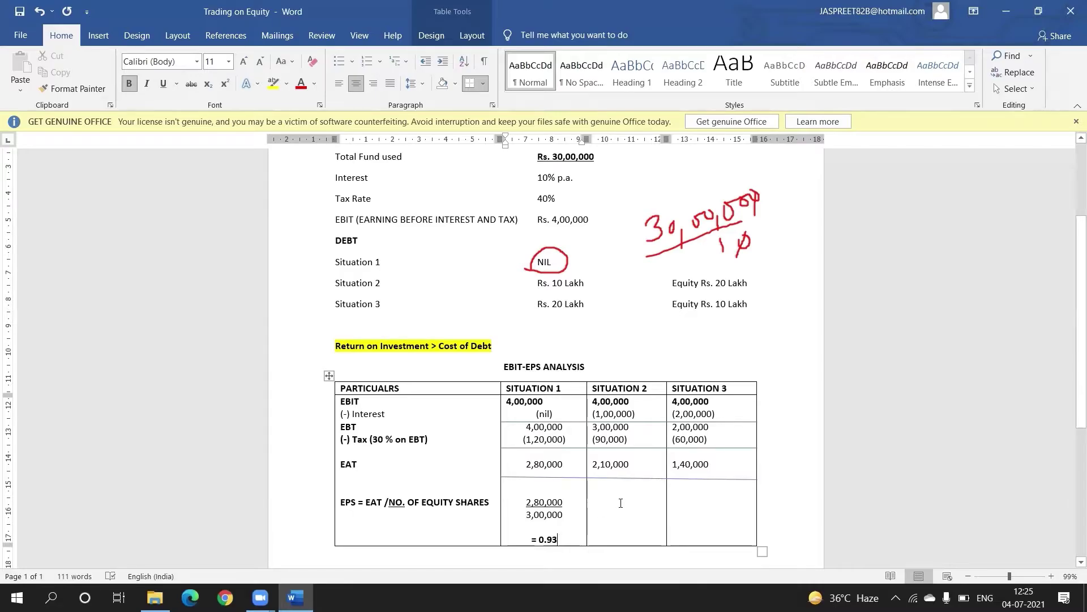
- Erase the old ink note, circle Equity Rs. 20 Lakh and write ÷ 10 beside it
click(619, 464)
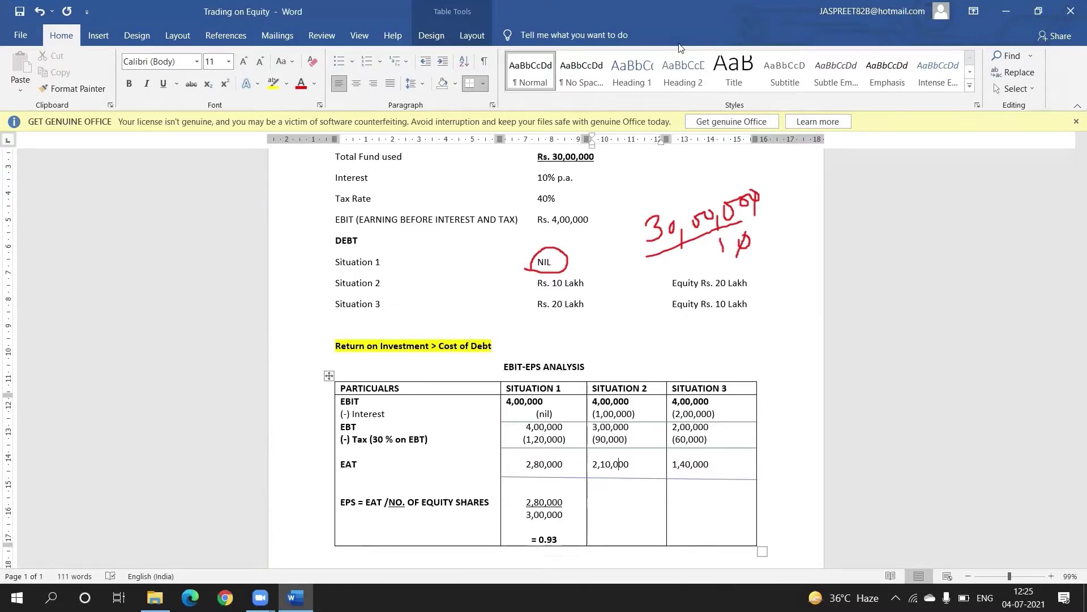
mouse_move(691, 223)
mouse_down()
mouse_move(724, 229)
mouse_move(760, 181)
mouse_up()
drag(742, 261, 756, 198)
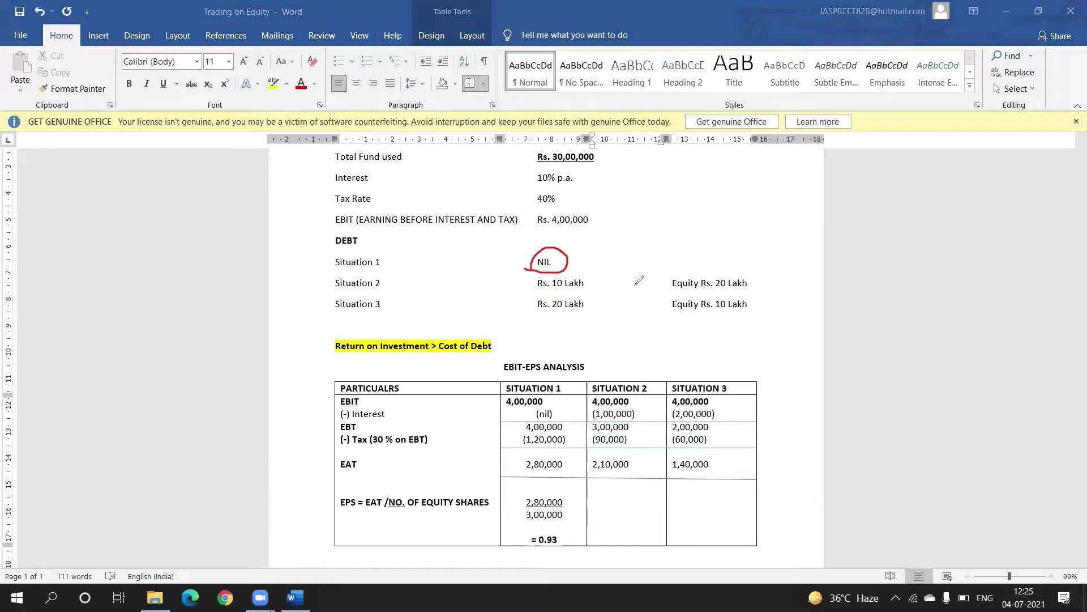
mouse_move(646, 287)
mouse_down()
mouse_move(742, 295)
mouse_move(730, 249)
mouse_move(655, 270)
mouse_move(648, 291)
mouse_up()
drag(762, 281, 779, 276)
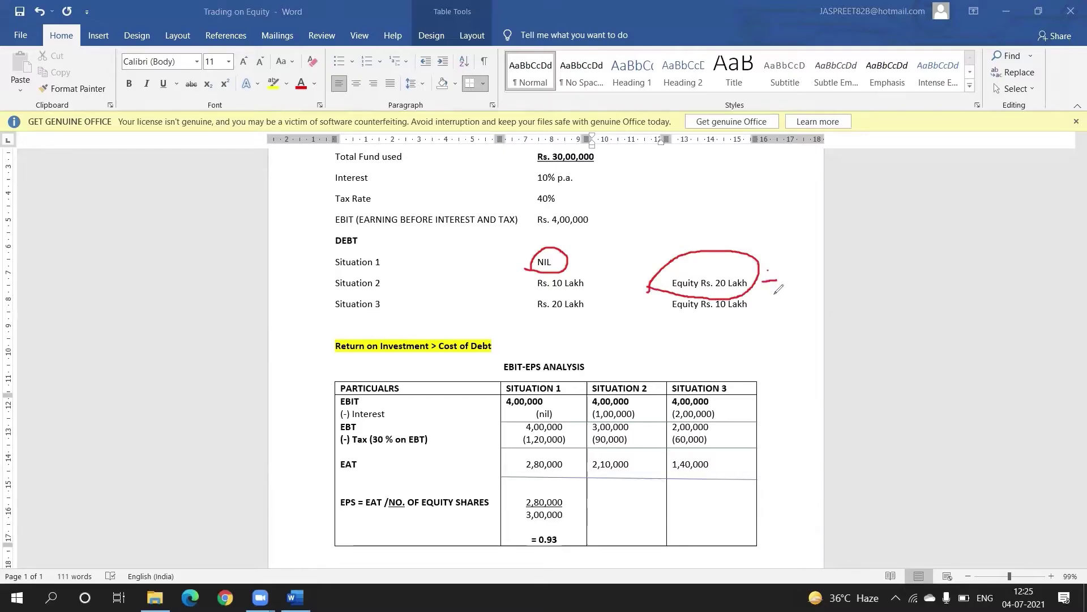
click(774, 294)
mouse_move(792, 271)
mouse_down()
mouse_move(790, 294)
mouse_move(816, 280)
mouse_move(805, 270)
mouse_up()
- Type underlined 2,10,000, then plain 2,00,000 and a bold = 1.05 result in Situation 2's EPS cell
key(Down)
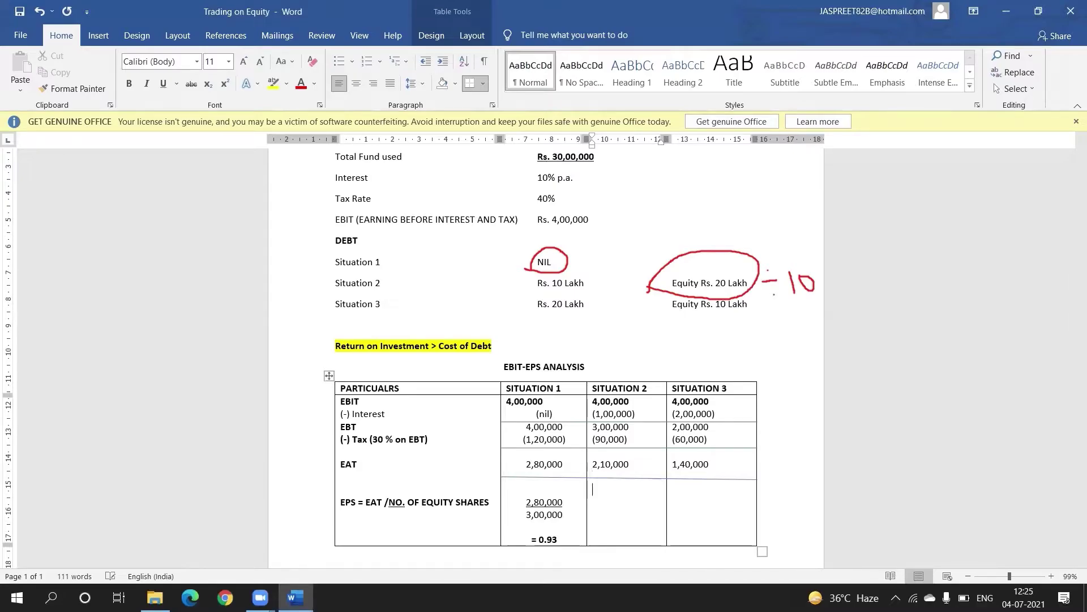
text(2,10,000)
drag(636, 500, 591, 501)
key(ctrl+u)
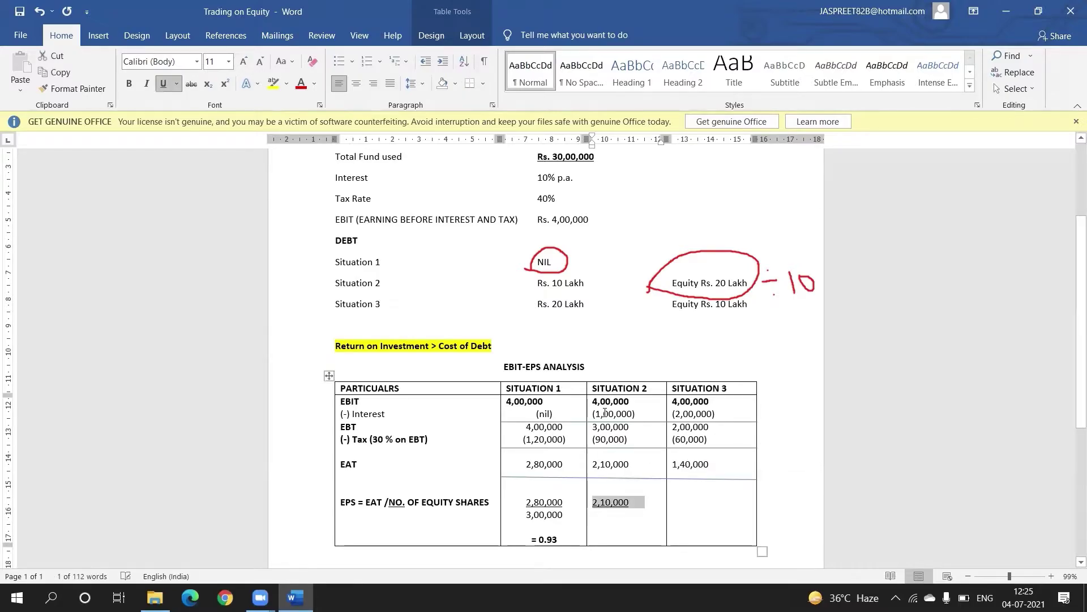
click(643, 505)
key(Return)
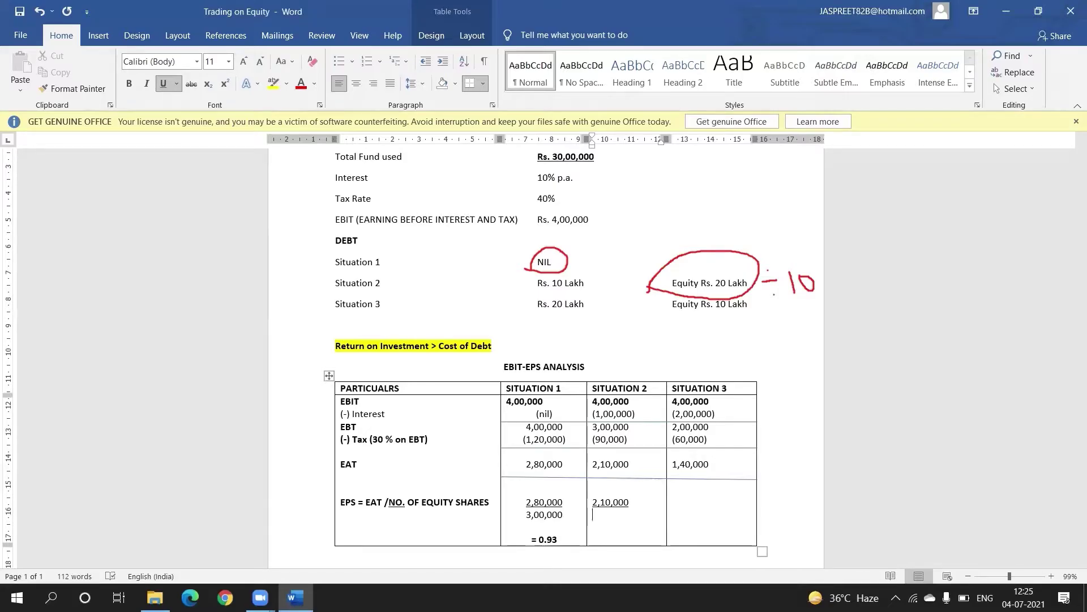
text(2,00,000)
drag(630, 514, 592, 515)
key(ctrl+u)
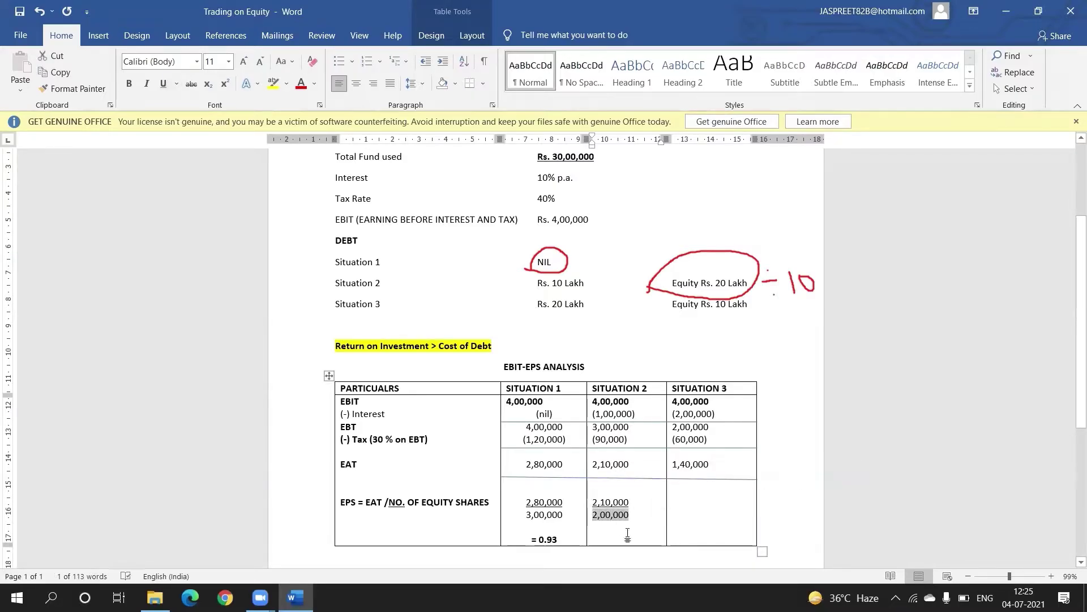
key(Down)
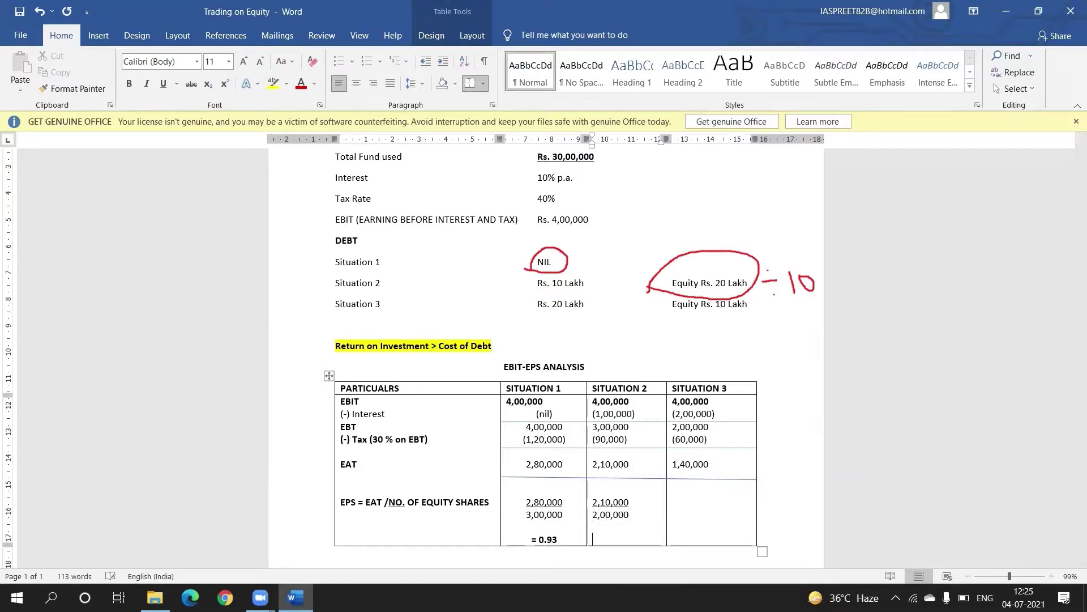
text(= 1.05)
drag(619, 539, 594, 544)
key(ctrl+b)
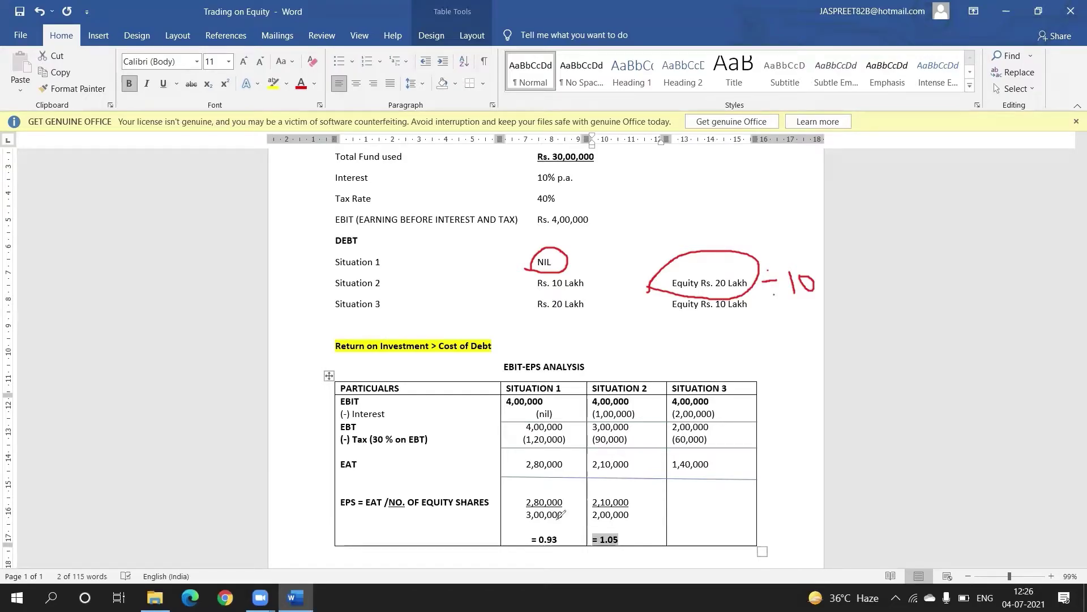
- Mark Rs. 10 Lakh, (1,00,000), (90,000) and = 1.05 in red ink, then erase every mark
drag(542, 551, 600, 553)
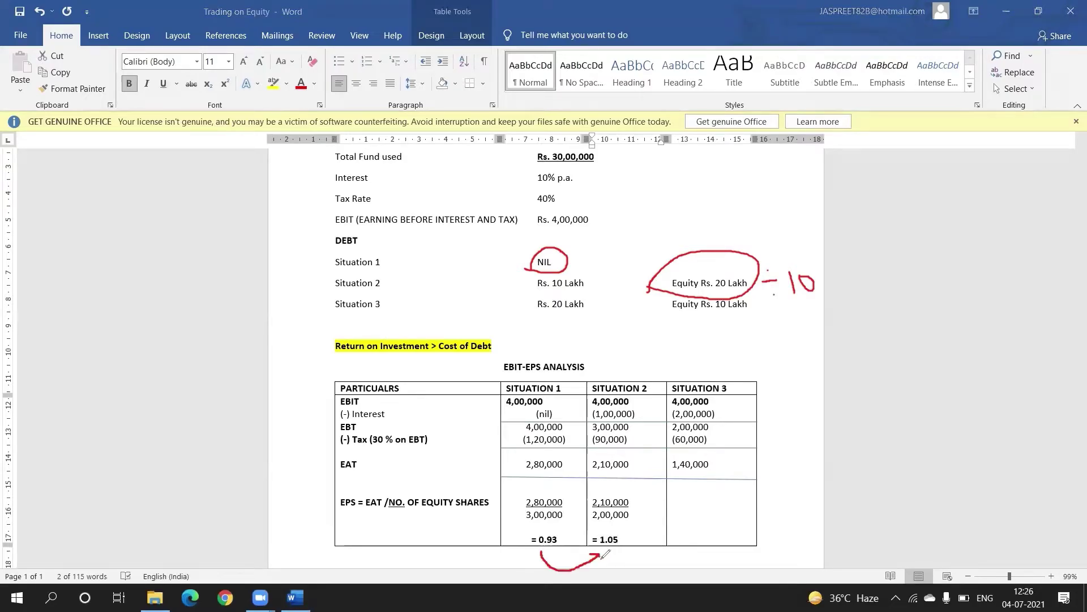
mouse_move(531, 288)
mouse_down()
mouse_move(598, 292)
mouse_move(602, 265)
mouse_move(530, 273)
mouse_move(523, 293)
mouse_up()
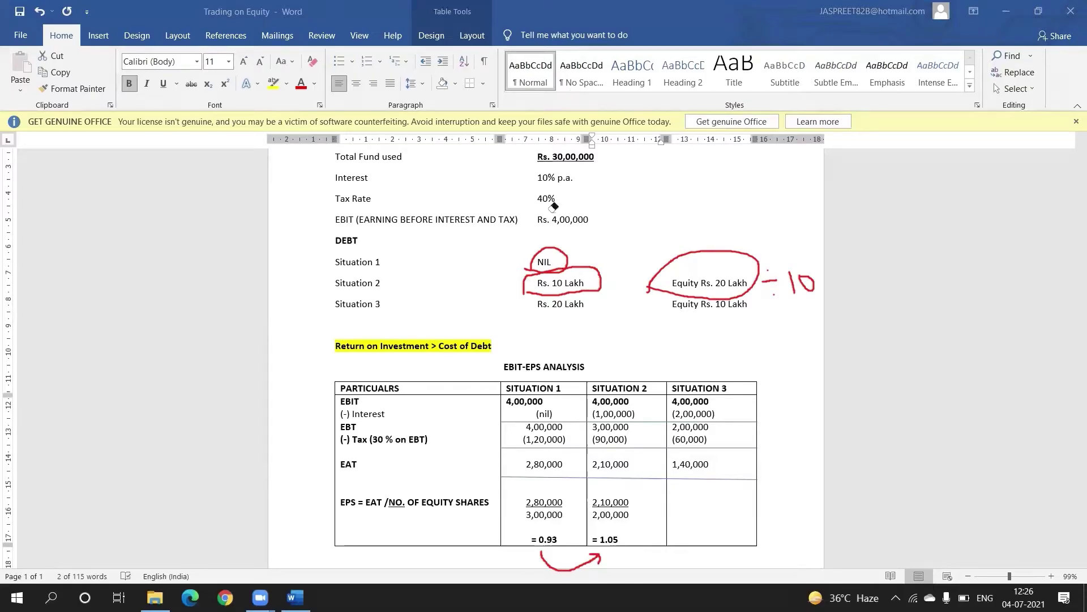
mouse_move(557, 232)
mouse_down()
mouse_move(572, 278)
mouse_move(793, 281)
mouse_move(820, 271)
mouse_up()
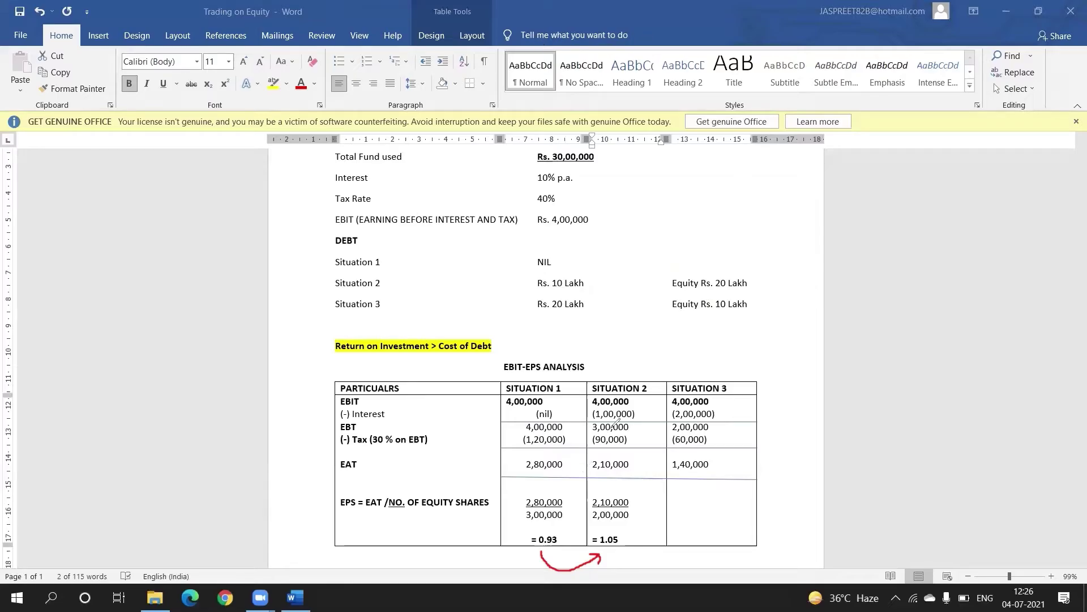
drag(636, 409, 651, 406)
mouse_move(605, 445)
mouse_down()
mouse_move(632, 451)
mouse_move(636, 428)
mouse_move(589, 433)
mouse_move(610, 448)
mouse_up()
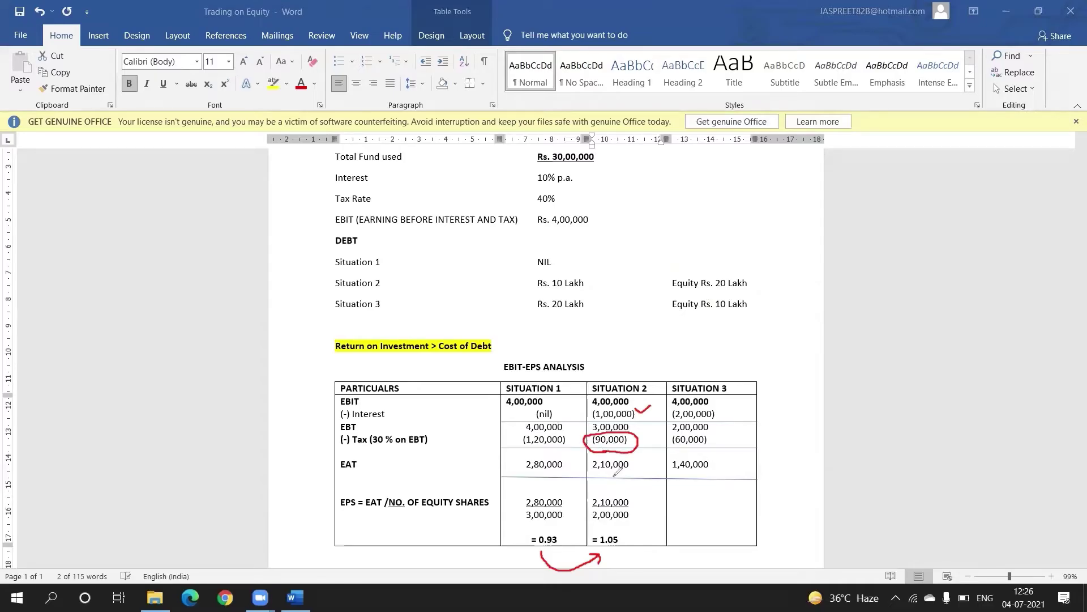
mouse_move(619, 533)
mouse_down()
mouse_move(596, 530)
mouse_move(599, 559)
mouse_move(629, 548)
mouse_move(623, 524)
mouse_up()
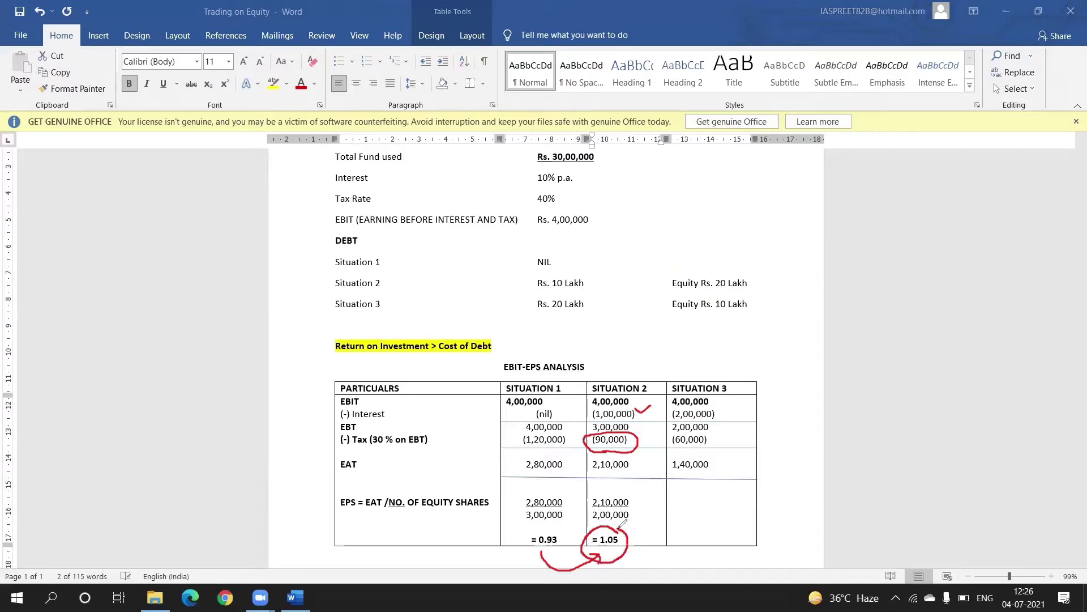
mouse_move(609, 362)
mouse_down()
mouse_move(612, 473)
mouse_move(570, 551)
mouse_up()
click(641, 410)
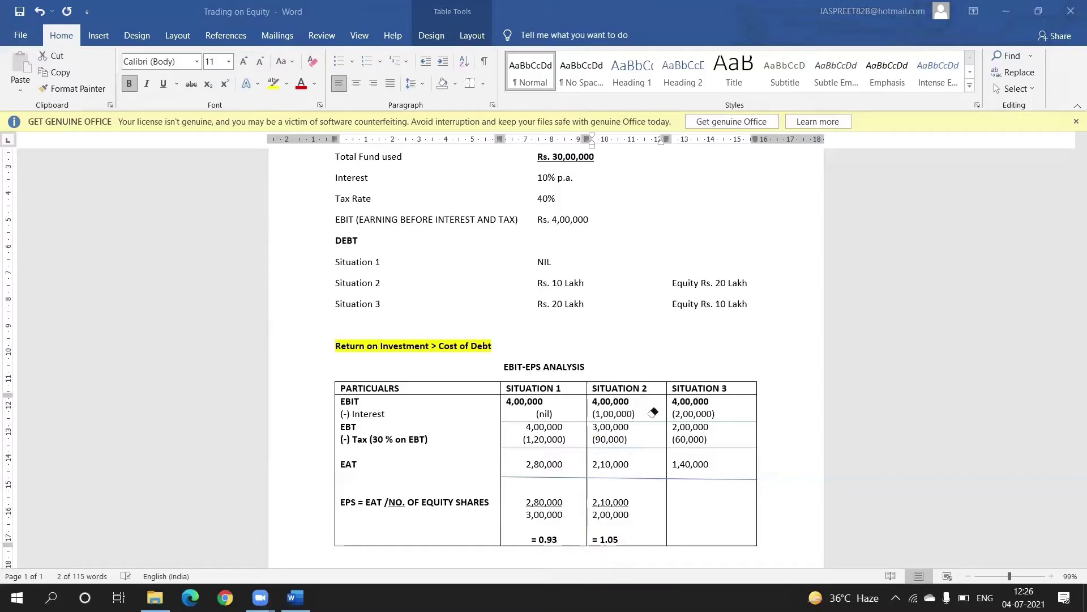
- Enter an underlined 1,40,000 as the numerator in Situation 3's EPS cell
key(Escape)
click(712, 464)
key(Down)
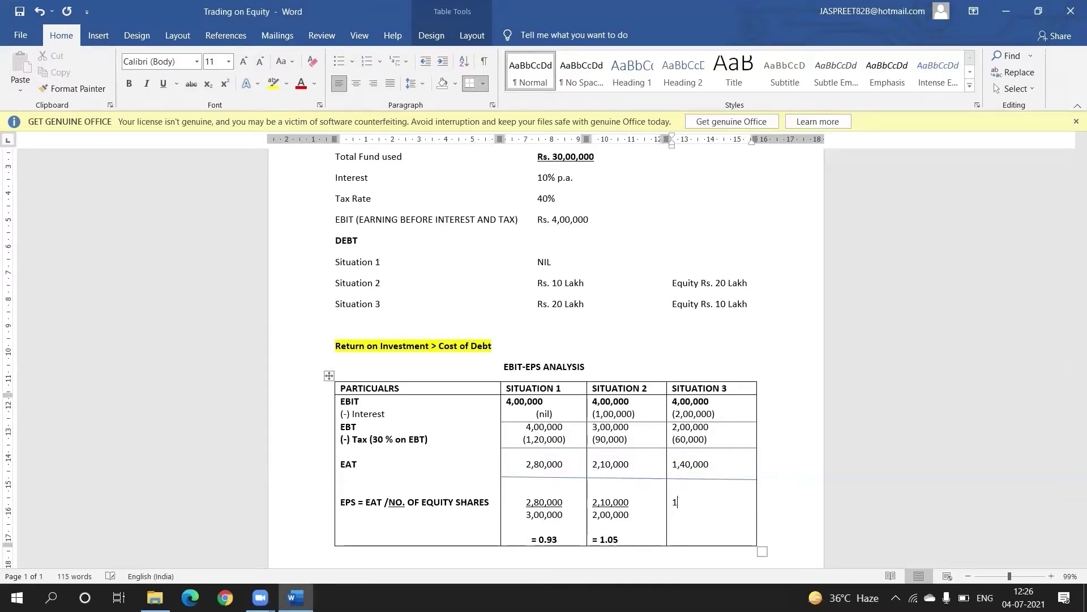
text(1,40,000)
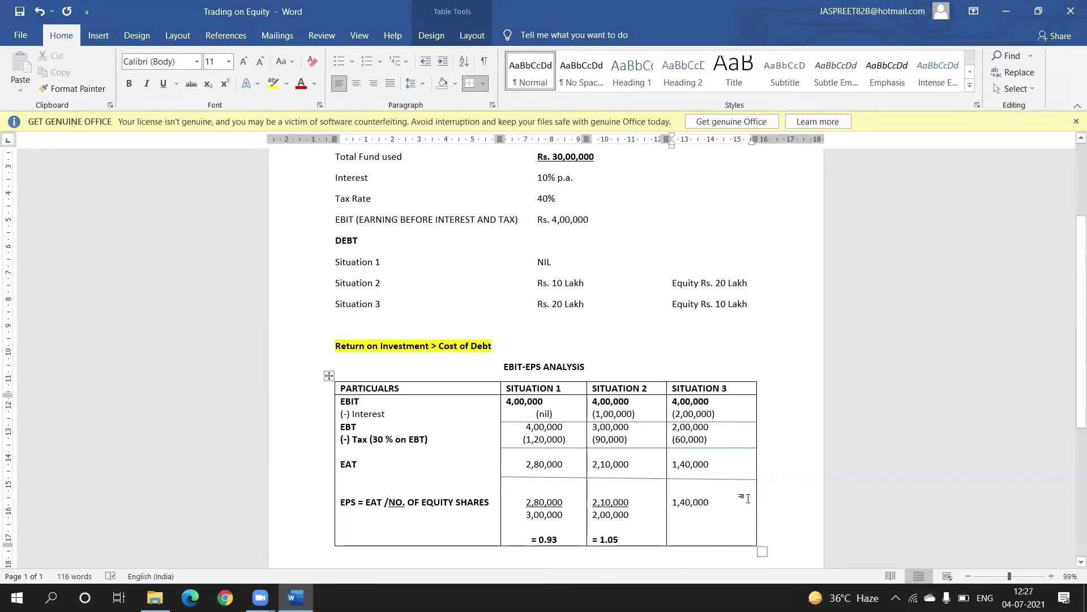
drag(717, 502, 668, 505)
key(ctrl+u)
key(Right)
key(Return)
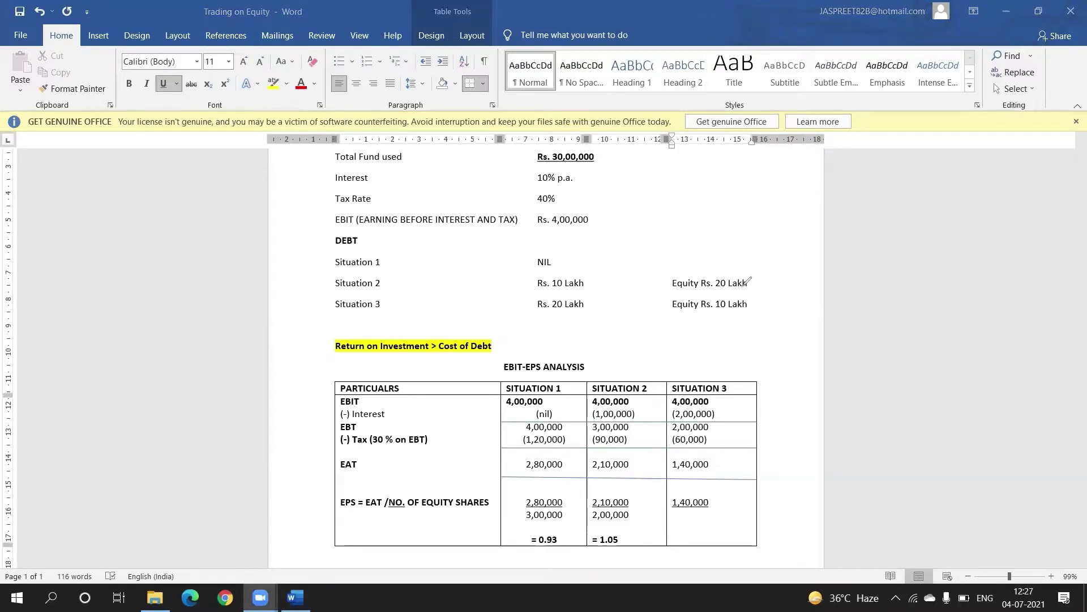
mouse_move(715, 310)
mouse_down()
mouse_move(742, 307)
mouse_move(728, 329)
mouse_move(740, 324)
mouse_up()
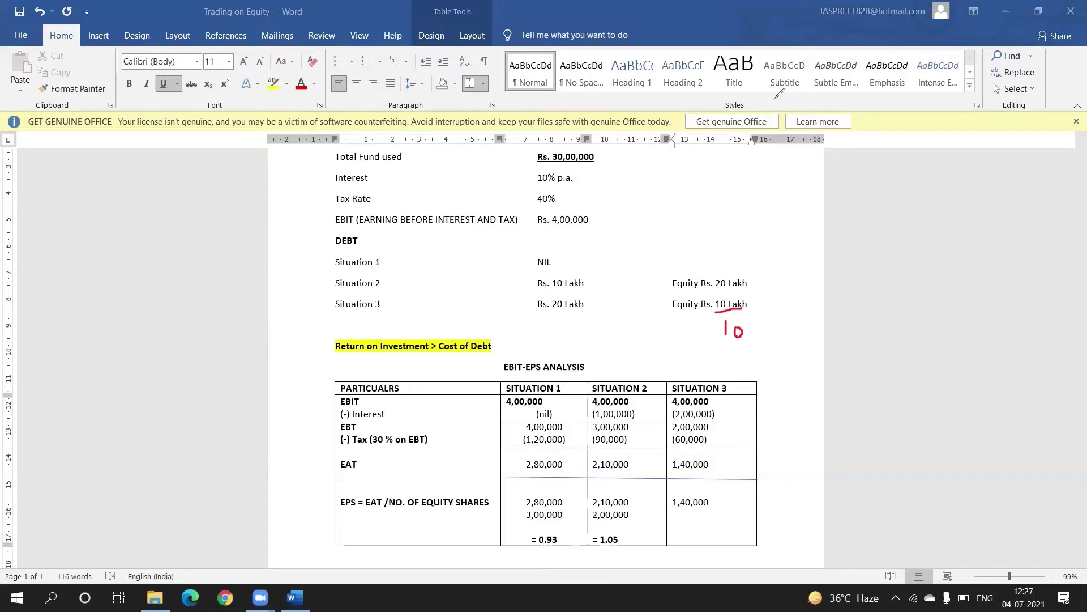
- Add 1,00,000 without underline beneath it and make the = 1.40 result bold
click(695, 522)
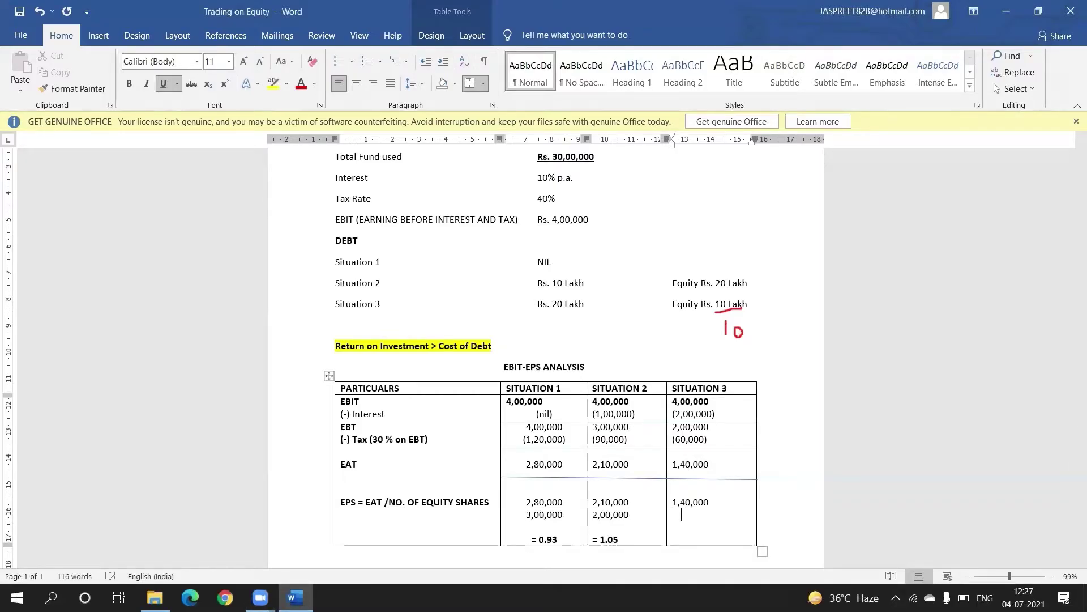
text(1,00,000)
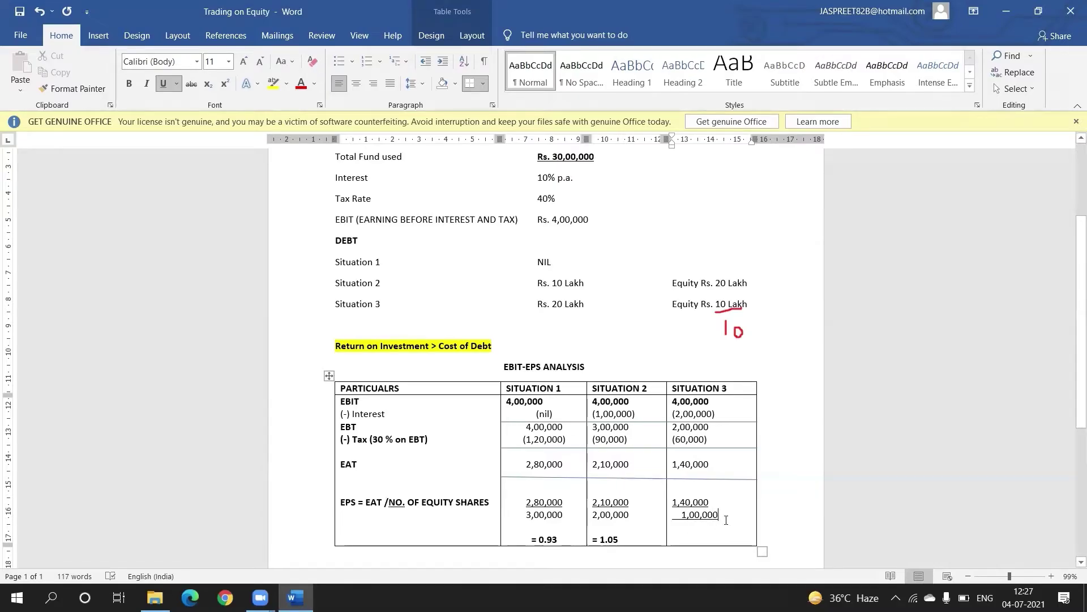
drag(713, 518, 672, 516)
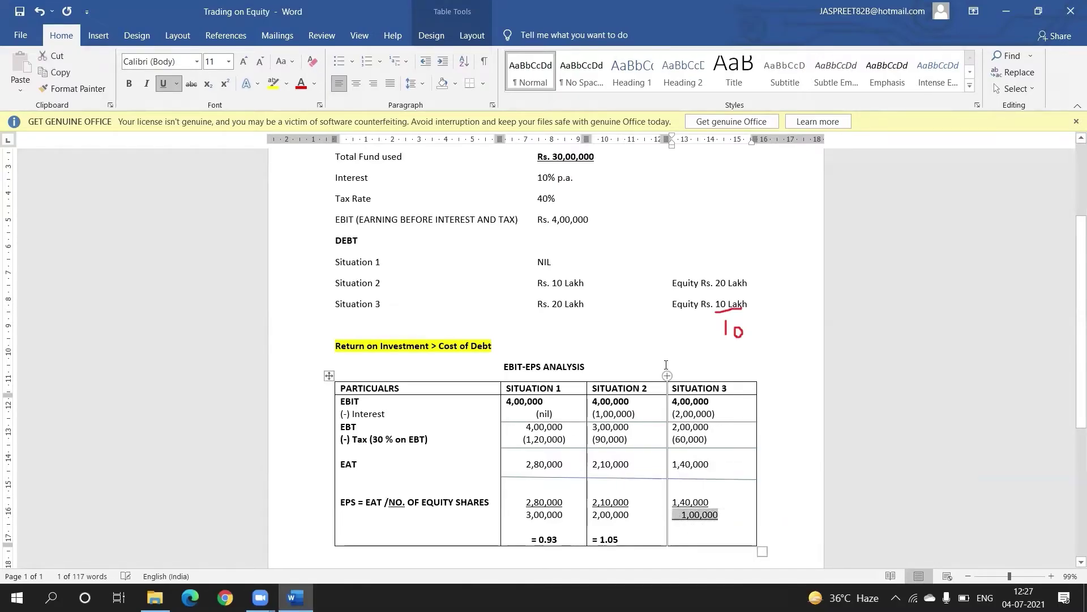
key(ctrl+u)
click(729, 525)
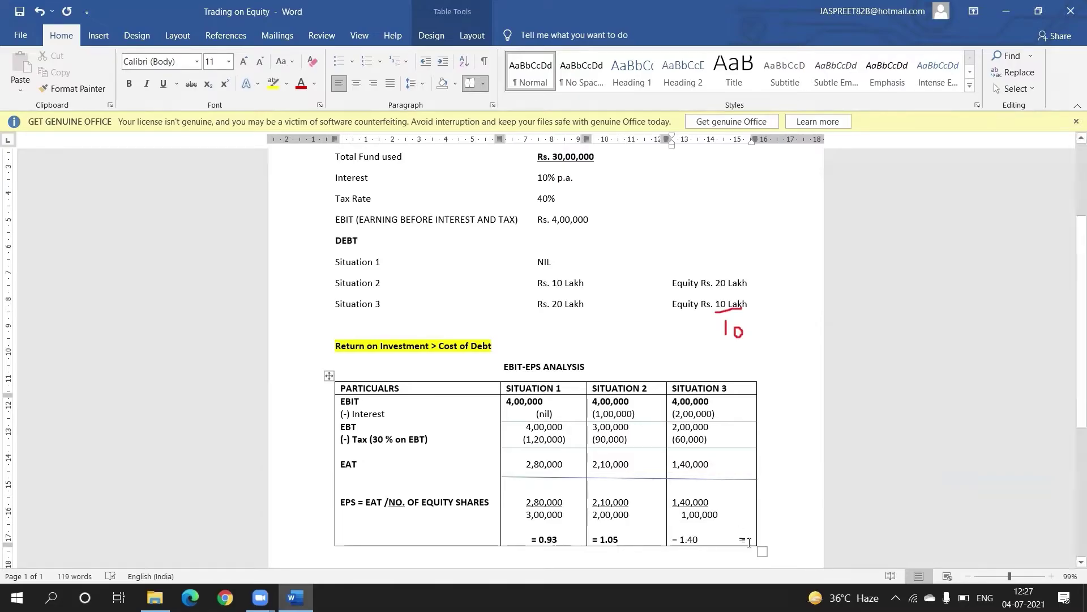
drag(698, 539, 674, 541)
key(ctrl+b)
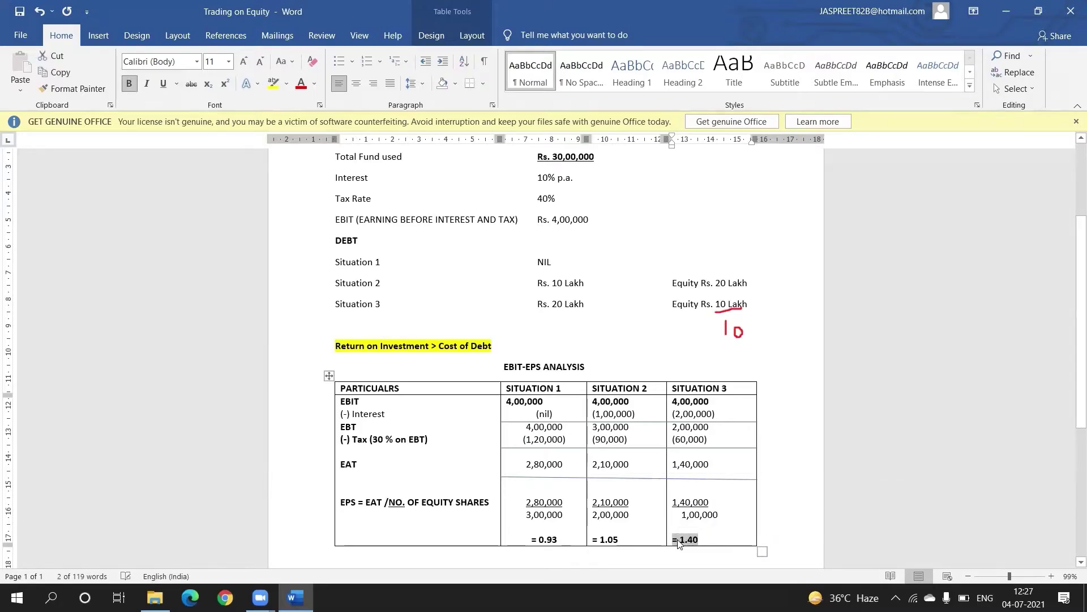
click(670, 22)
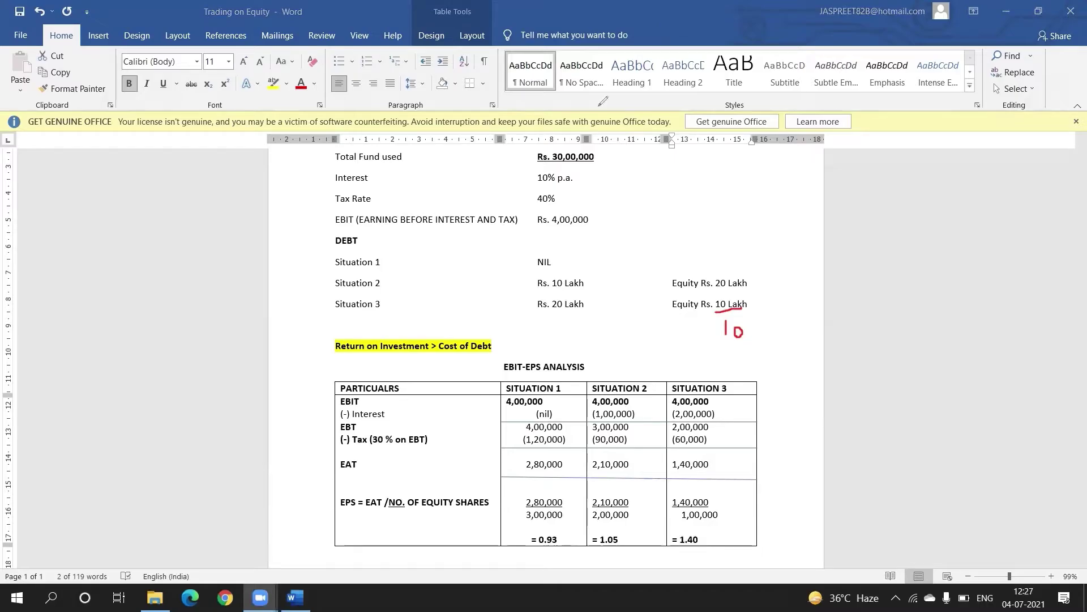
- In red ink, arrow the EPS results and circle the Return on Investment heading
mouse_move(736, 326)
mouse_down()
mouse_move(741, 338)
mouse_move(726, 323)
mouse_up()
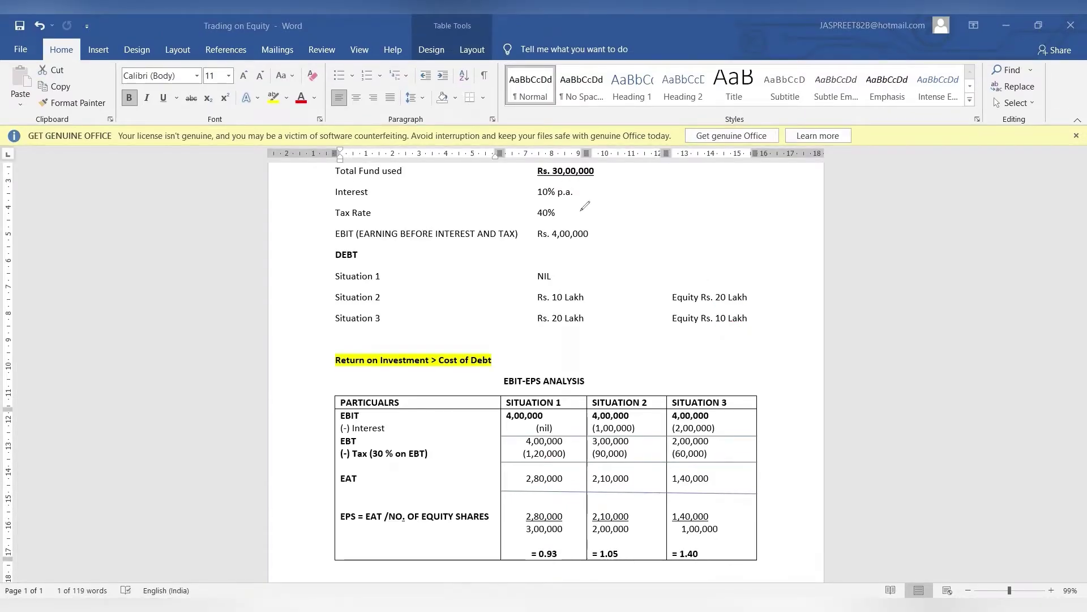
mouse_move(521, 560)
mouse_down()
mouse_move(627, 575)
mouse_move(655, 564)
mouse_up()
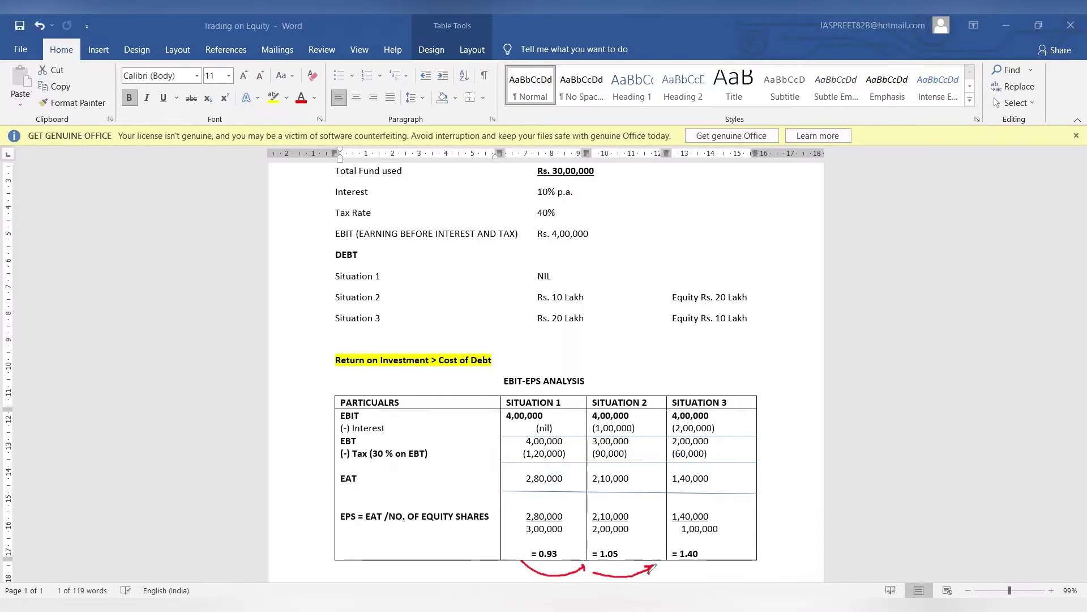
mouse_move(327, 369)
mouse_down()
mouse_move(454, 383)
mouse_move(492, 343)
mouse_move(348, 336)
mouse_move(339, 374)
mouse_up()
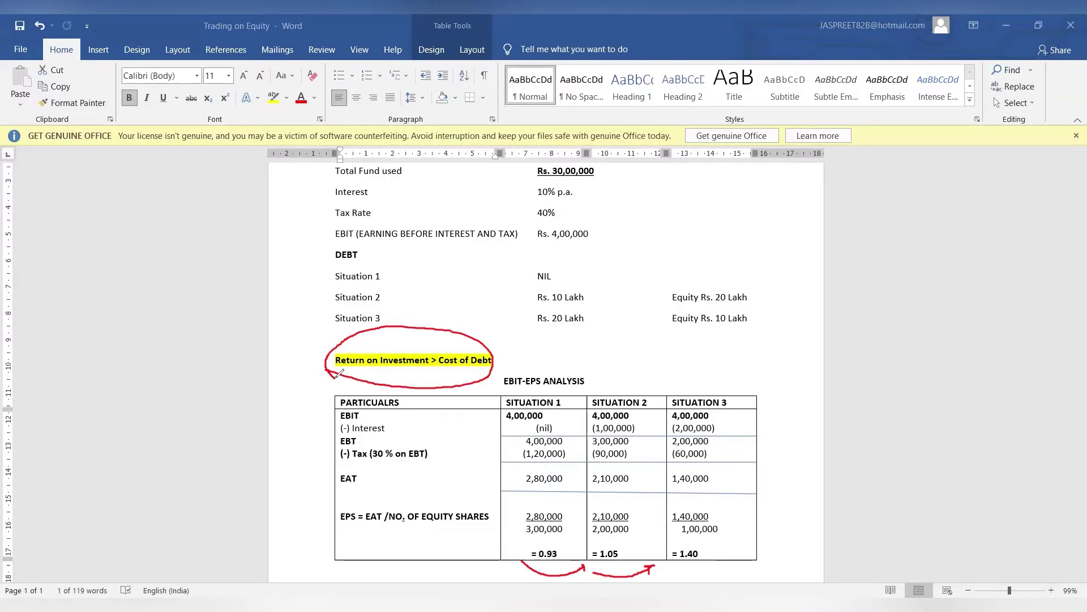
- Box the 10% p.a. interest rate and write 'ROI' in the right margin
mouse_move(526, 201)
mouse_down()
mouse_move(584, 193)
mouse_move(569, 180)
mouse_move(535, 182)
mouse_move(527, 197)
mouse_up()
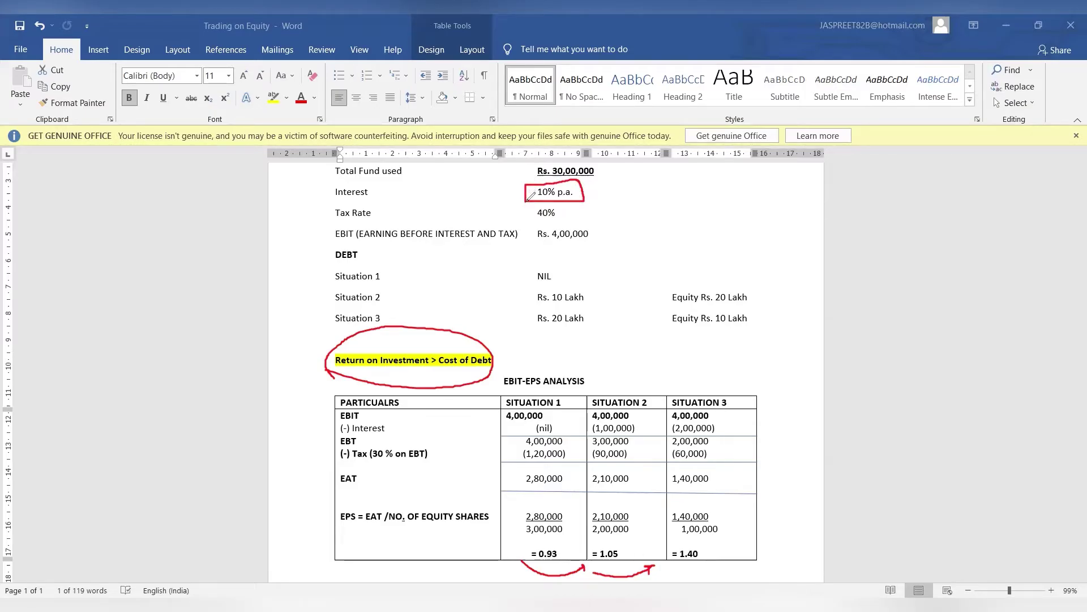
click(792, 232)
mouse_move(792, 232)
mouse_down()
mouse_move(809, 224)
mouse_move(797, 235)
mouse_move(822, 240)
mouse_move(825, 222)
mouse_move(839, 233)
mouse_move(865, 220)
mouse_up()
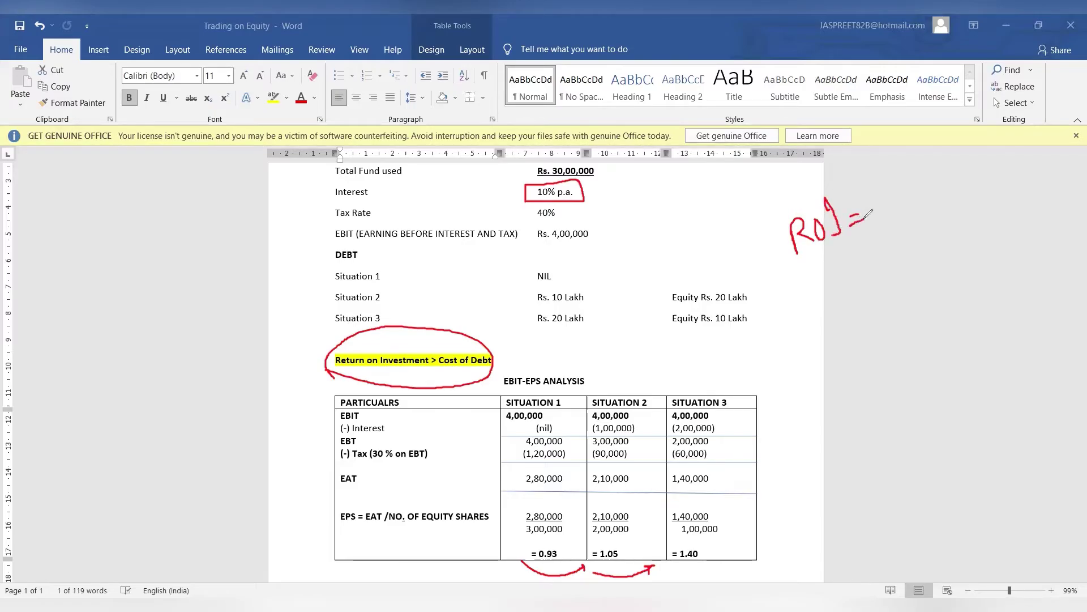
- Handwrite ROI = 4,00,000 over 30,00,000 in the right margin
mouse_move(880, 182)
mouse_down()
mouse_move(888, 205)
mouse_move(903, 206)
mouse_up()
mouse_move(898, 184)
mouse_down()
mouse_move(906, 223)
mouse_move(929, 195)
mouse_move(940, 214)
mouse_move(950, 183)
mouse_move(985, 177)
mouse_move(971, 177)
mouse_up()
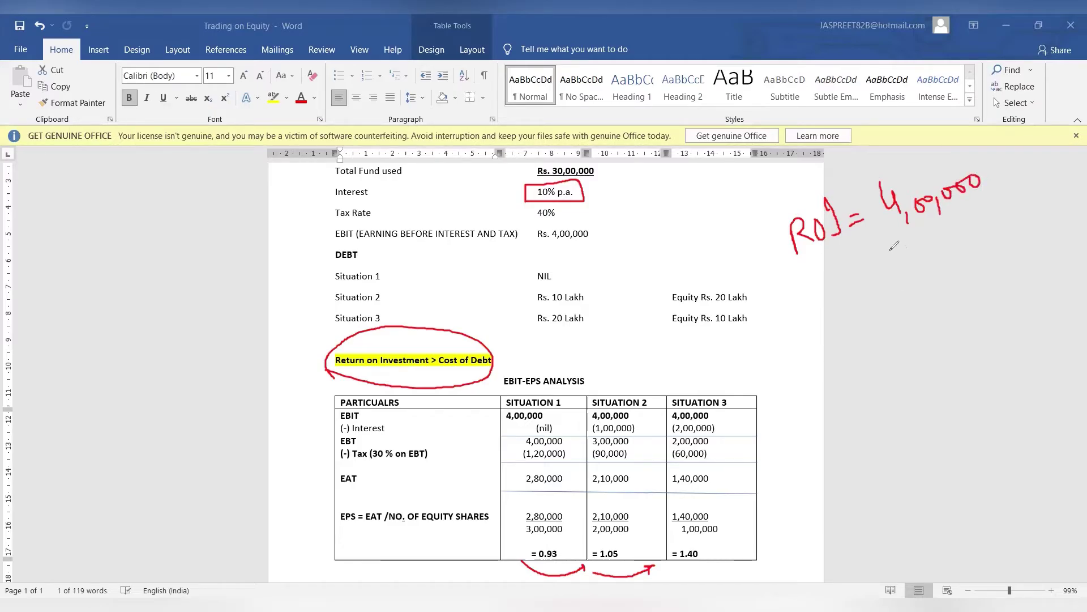
drag(883, 244, 1025, 182)
mouse_move(904, 255)
mouse_down()
mouse_move(914, 278)
mouse_move(945, 252)
mouse_move(957, 267)
mouse_move(970, 241)
mouse_move(989, 248)
mouse_move(1012, 225)
mouse_up()
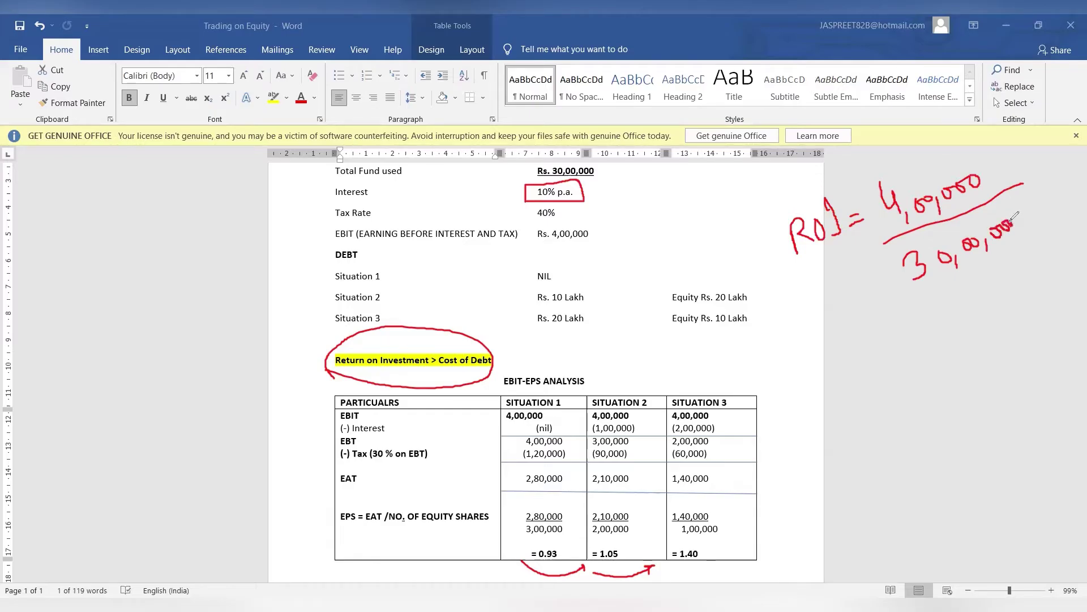
mouse_move(1030, 167)
mouse_down()
mouse_move(1025, 199)
mouse_move(1070, 164)
mouse_up()
- Write the result 13.33% > 10%, arrow Situation 1 to Situation 3, then clear all ink
mouse_move(880, 342)
mouse_down()
mouse_move(889, 371)
mouse_move(907, 340)
mouse_move(908, 370)
mouse_move(949, 356)
mouse_move(937, 374)
mouse_up()
click(928, 358)
drag(956, 334, 969, 353)
mouse_move(983, 315)
mouse_down()
mouse_move(984, 369)
mouse_move(994, 338)
mouse_up()
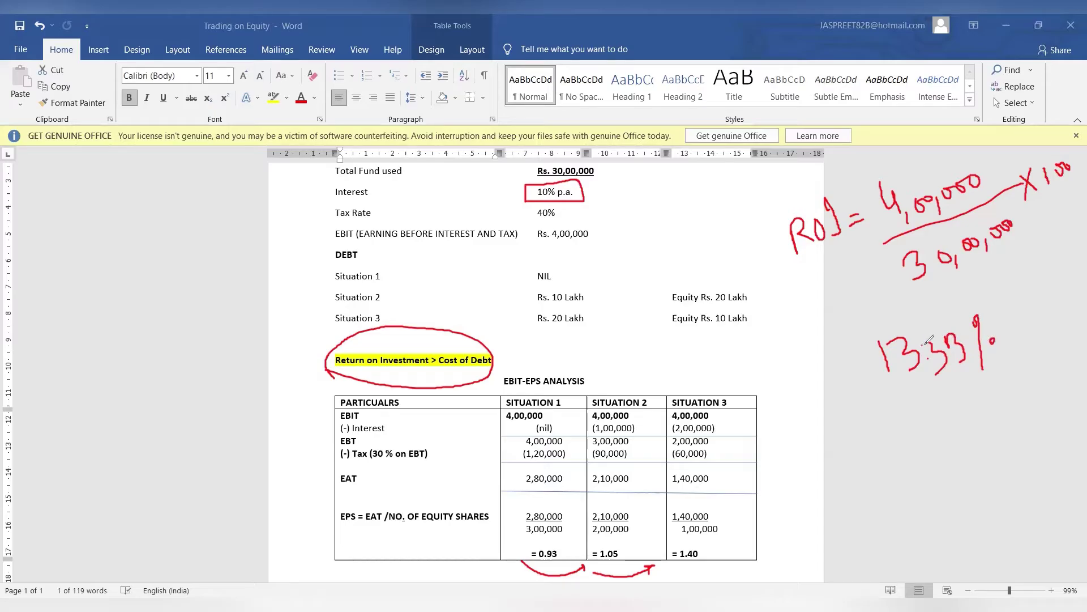
mouse_move(999, 314)
mouse_down()
mouse_move(1025, 313)
mouse_move(1024, 351)
mouse_up()
mouse_move(1044, 288)
mouse_down()
mouse_move(1047, 316)
mouse_move(1069, 290)
mouse_up()
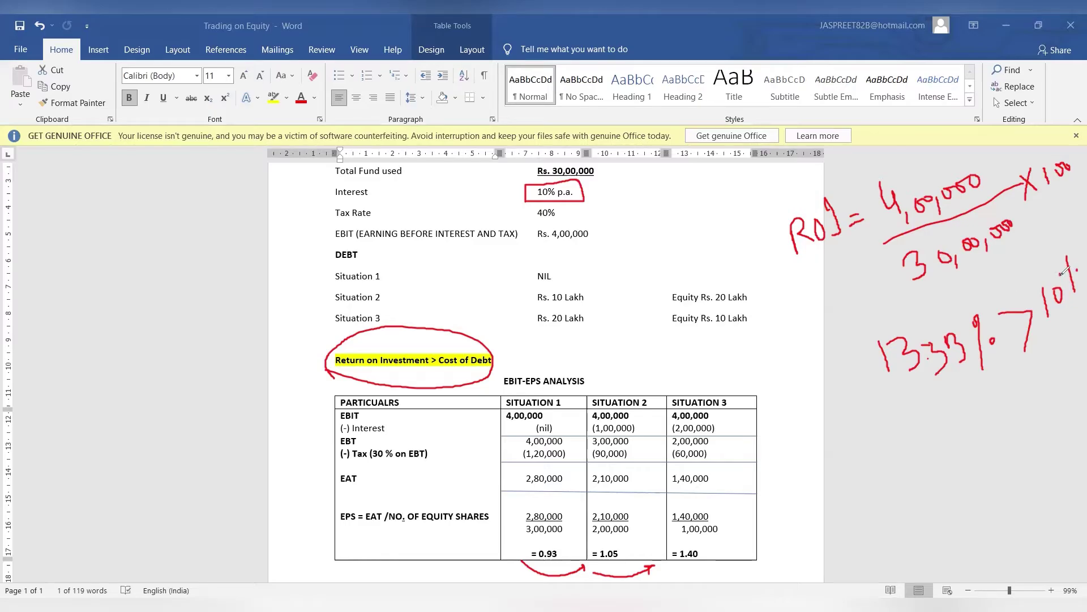
mouse_move(553, 398)
mouse_down()
mouse_move(601, 369)
mouse_move(702, 351)
mouse_move(713, 387)
mouse_up()
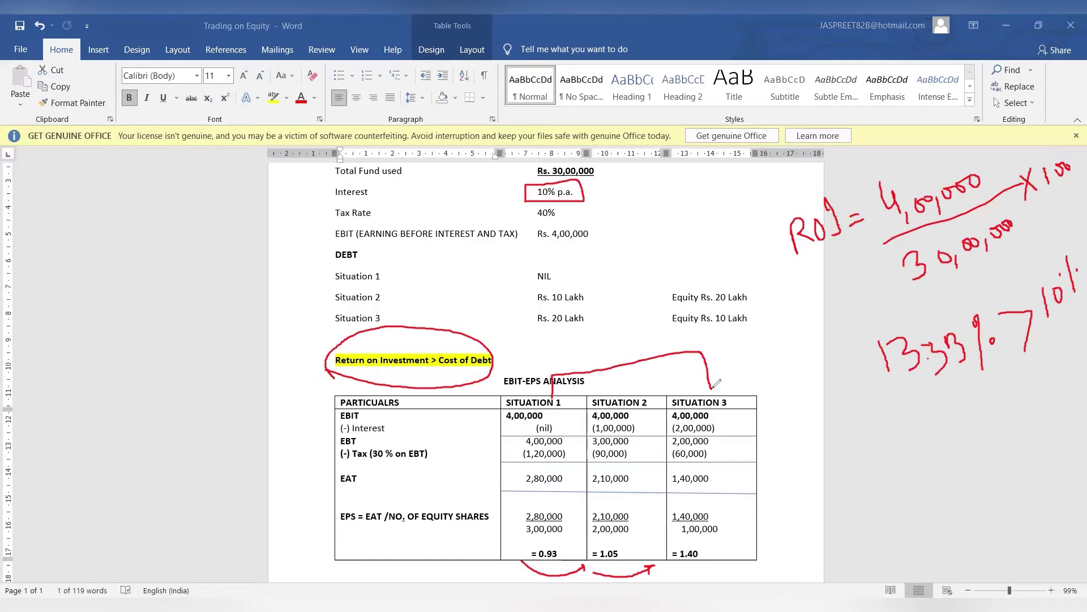
key(Escape)
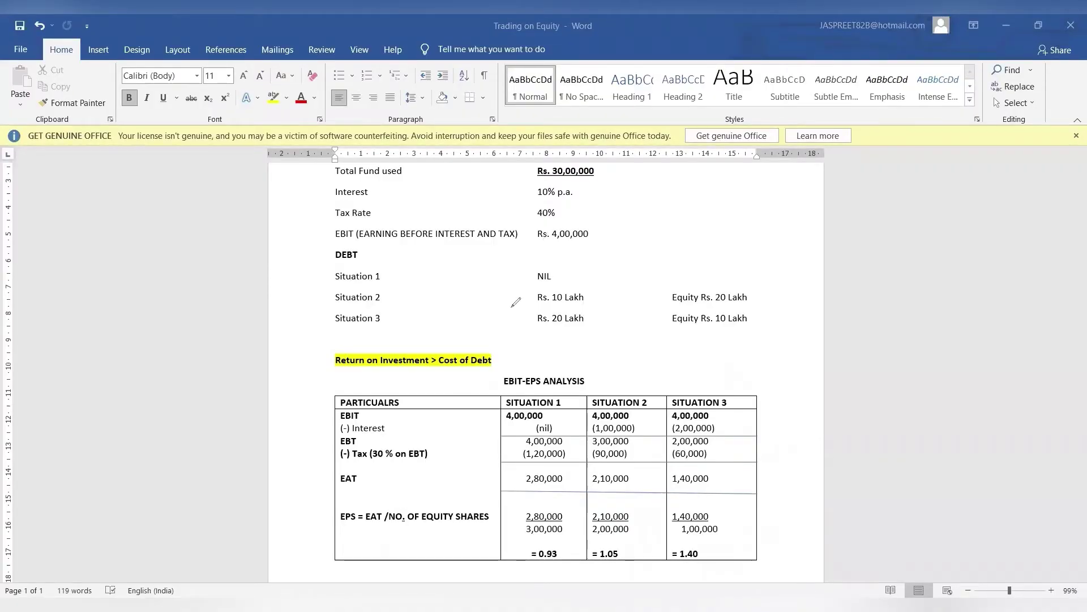
- Circle the Return on Investment > Cost of Debt heading and write 13.33 in the margin
mouse_move(336, 376)
mouse_down()
mouse_move(430, 386)
mouse_move(501, 376)
mouse_move(505, 331)
mouse_move(339, 329)
mouse_move(330, 377)
mouse_up()
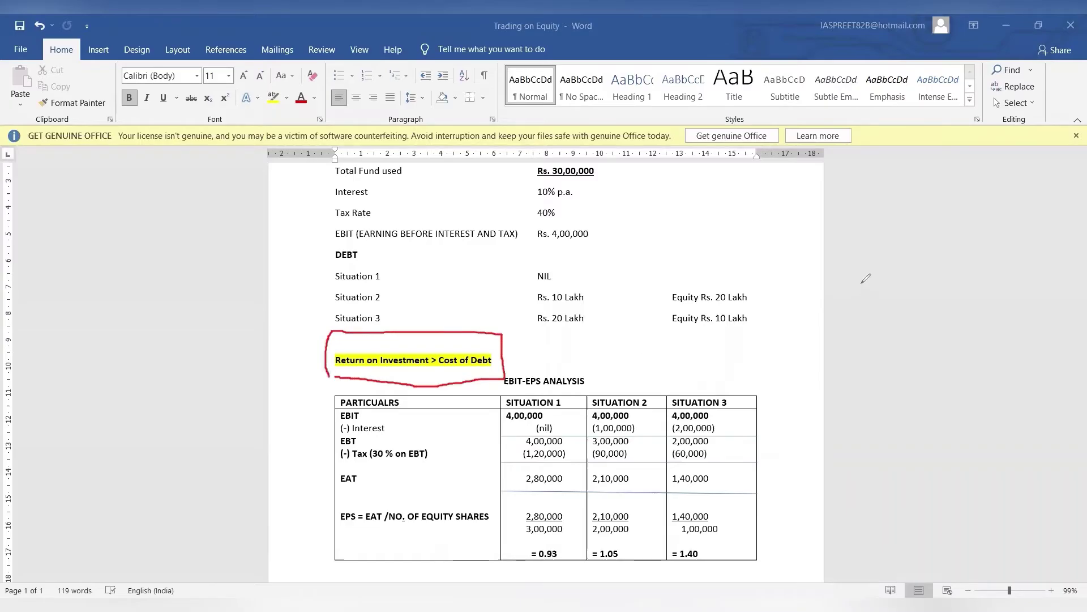
mouse_move(856, 266)
mouse_down()
mouse_move(870, 295)
mouse_move(883, 267)
mouse_move(886, 288)
mouse_move(916, 254)
mouse_move(910, 278)
mouse_move(932, 244)
mouse_move(929, 265)
mouse_up()
click(898, 273)
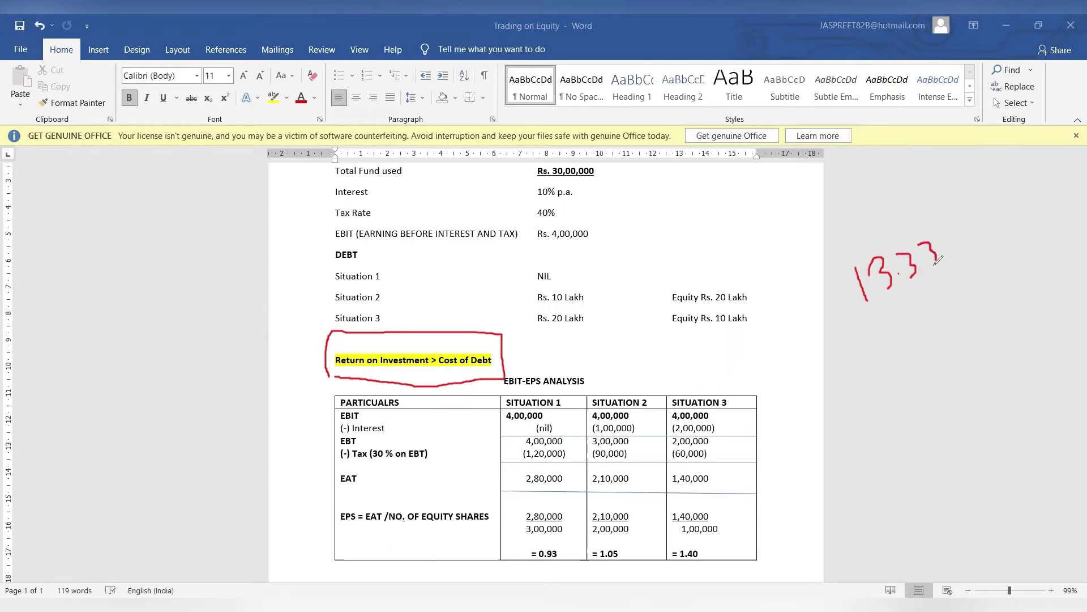
drag(948, 215, 966, 262)
click(939, 227)
- Complete the margin note as 13.33% > 10%, erase it, and exit annotation mode
click(968, 229)
mouse_move(972, 227)
mouse_down()
mouse_move(986, 226)
mouse_move(980, 247)
mouse_up()
mouse_move(1006, 212)
mouse_down()
mouse_move(1001, 241)
mouse_move(1022, 203)
mouse_move(1044, 239)
mouse_up()
click(1054, 205)
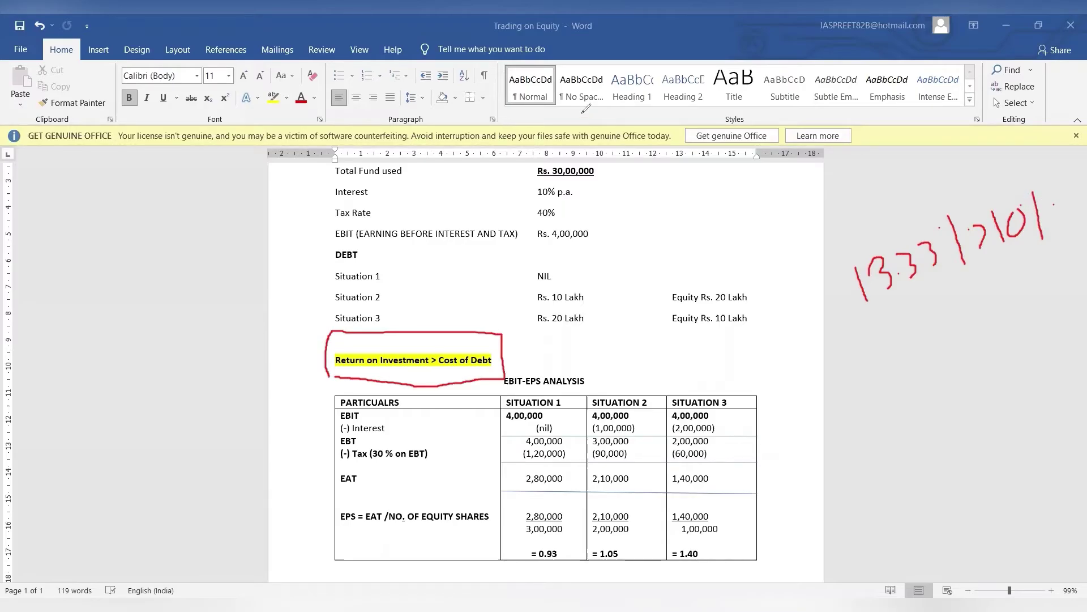
mouse_move(979, 232)
mouse_down()
mouse_move(875, 284)
mouse_move(1019, 199)
mouse_move(1033, 216)
mouse_move(1045, 204)
mouse_move(942, 229)
mouse_up()
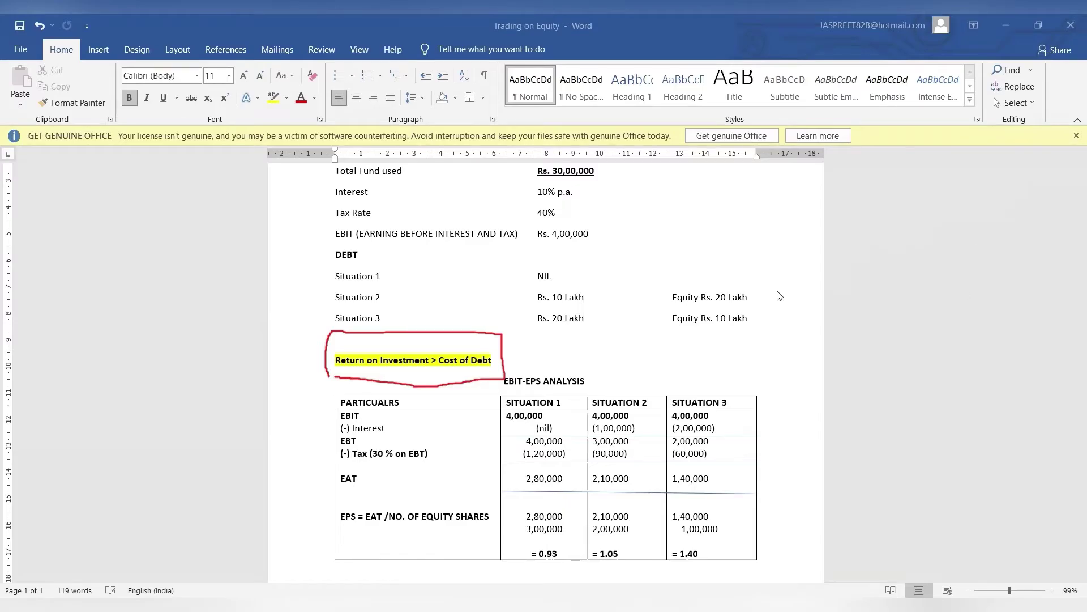
key(Escape)
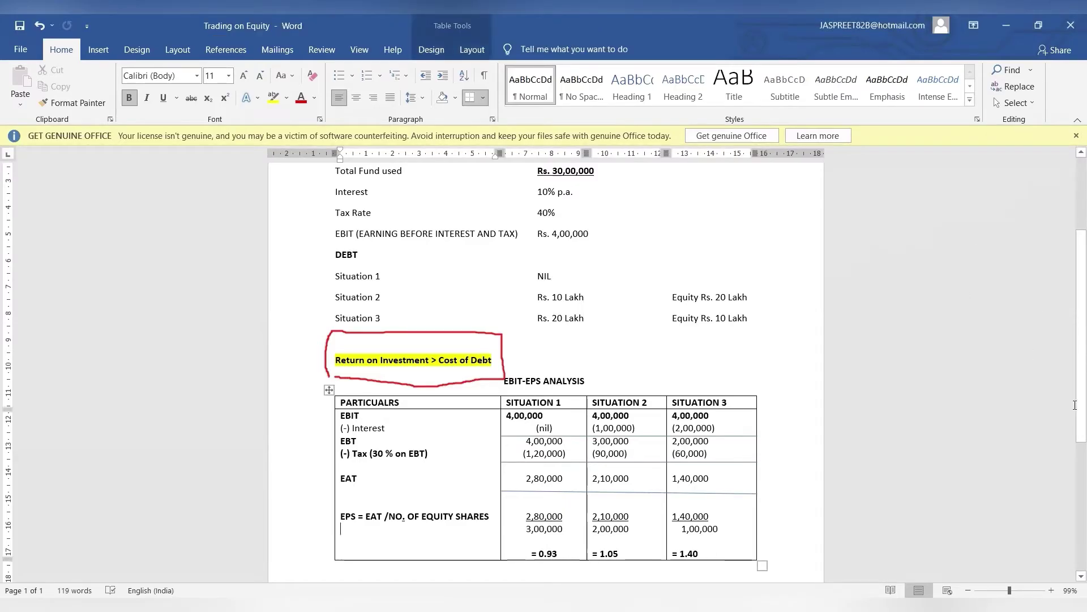
- Scroll back to the title and Example 1, clearing the red circle around Interest to EBIT
drag(1074, 403, 1072, 319)
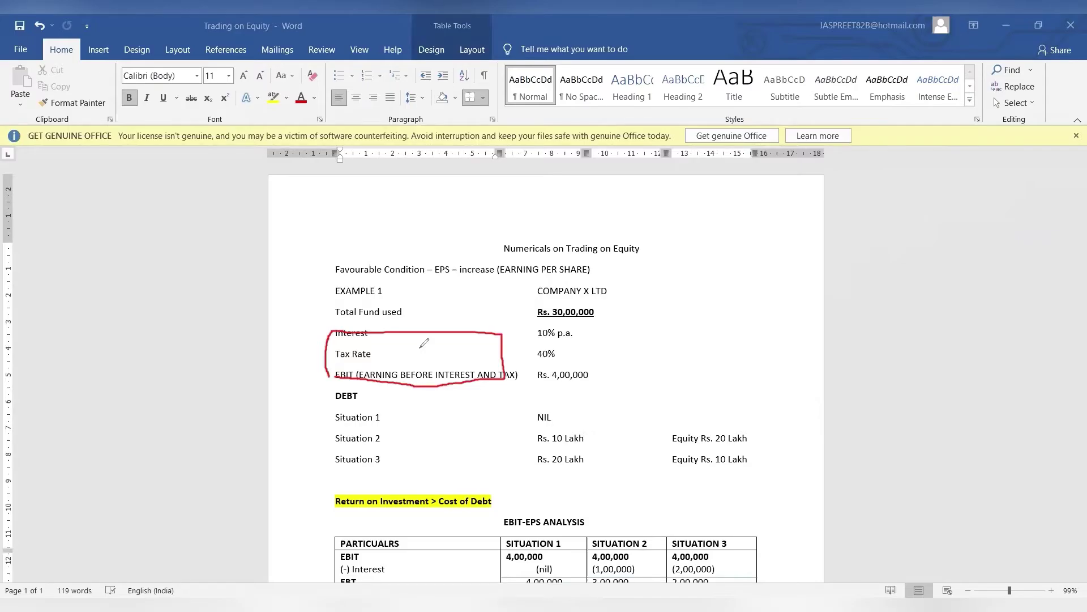
key(Escape)
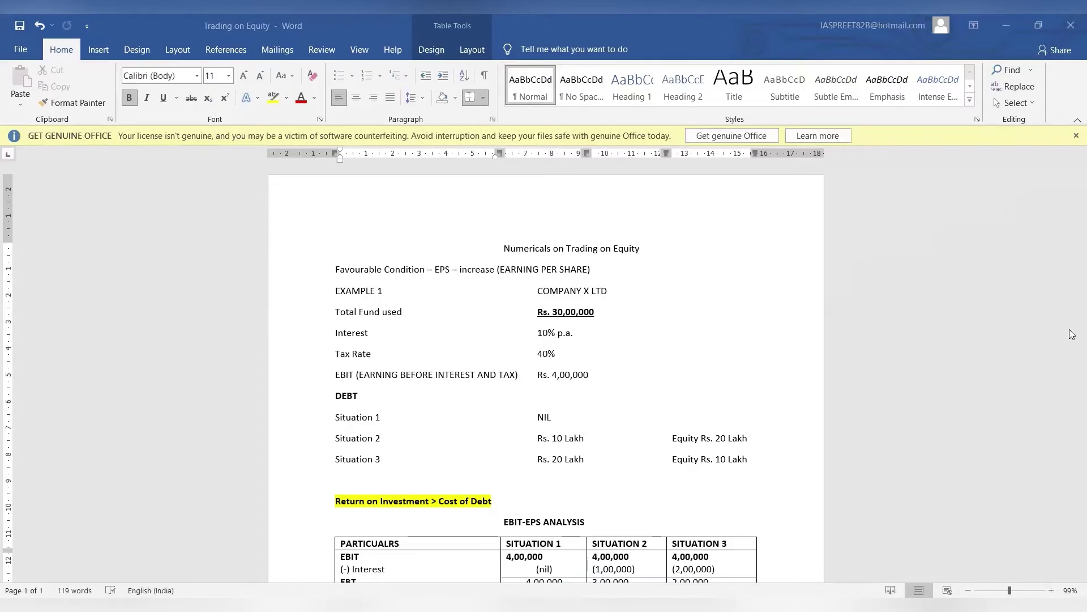
- Add blank lines below the EBIT-EPS table until a second page begins, then move to page 2
scroll(1072, 396, down, 8)
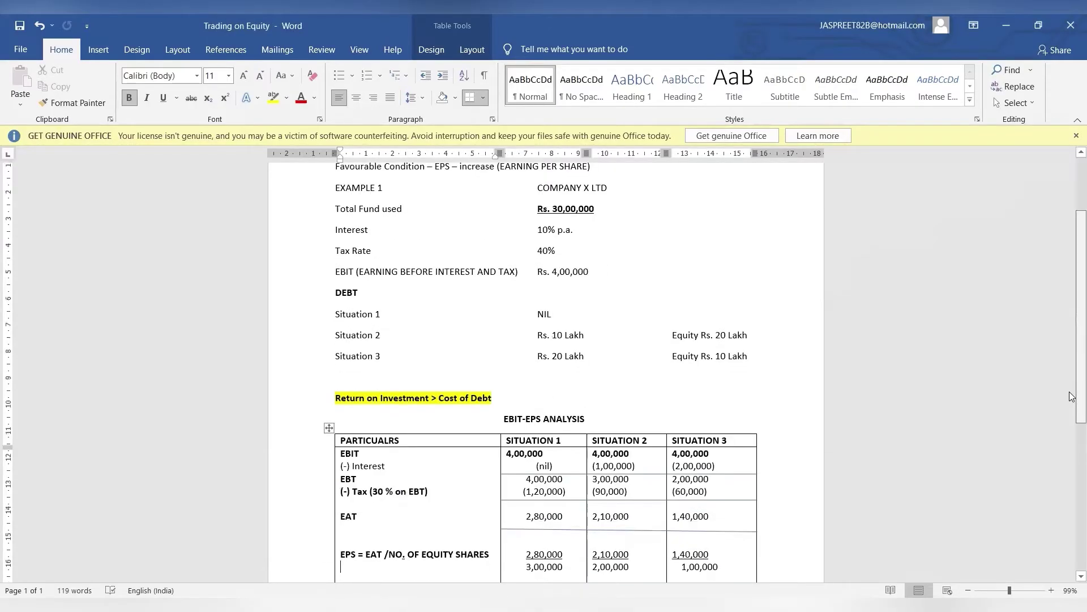
scroll(1072, 512, down, 4)
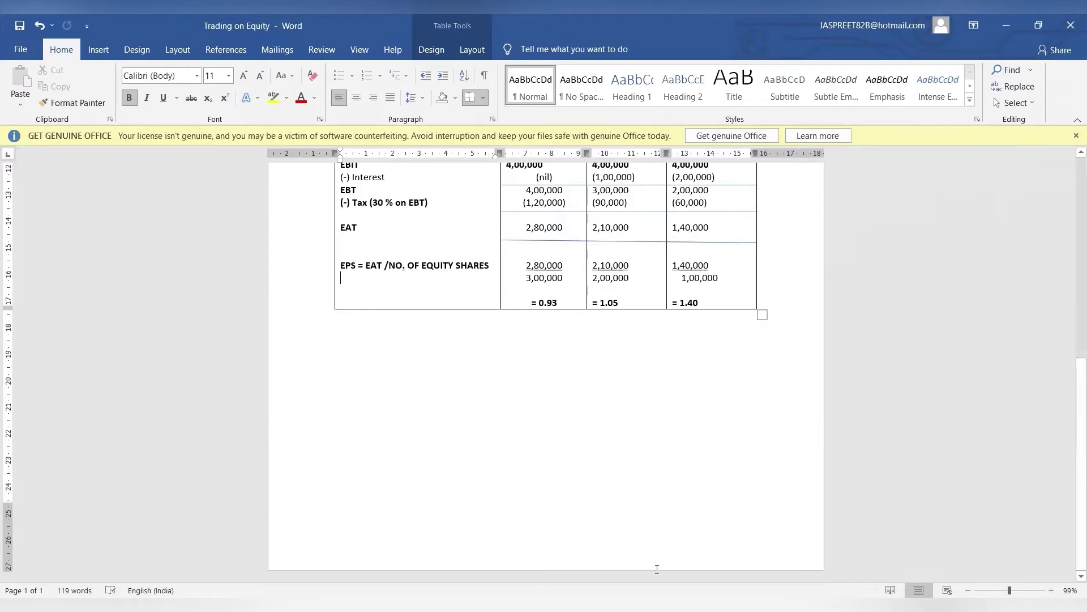
click(528, 412)
key(Return)
key(Return)
key(Return)
key(Return)
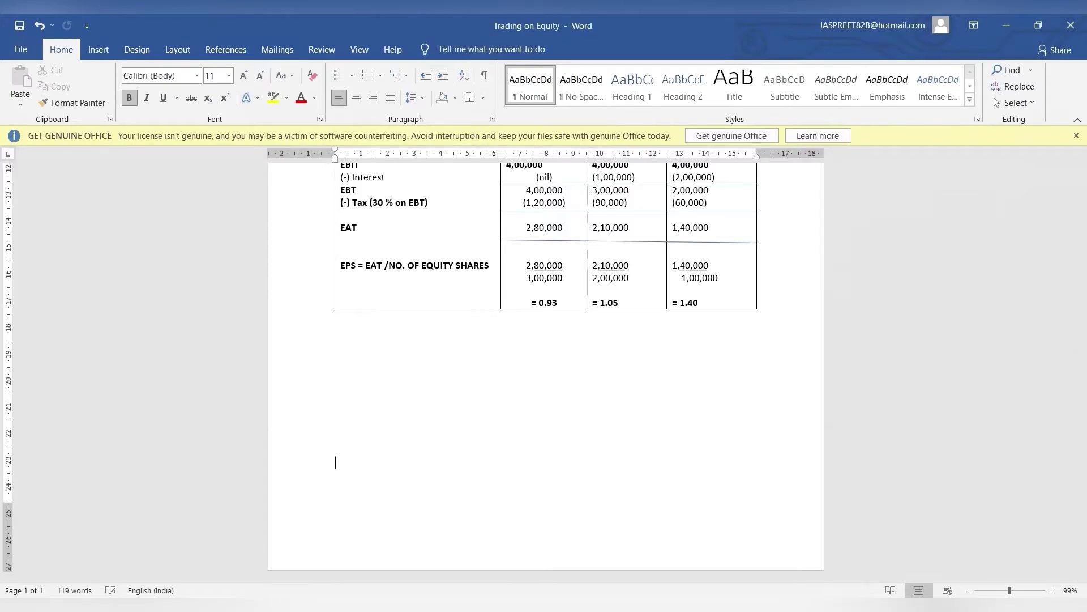
key(Return)
key(Return)
key(Return)
key(Return)
key(Return)
key(Return)
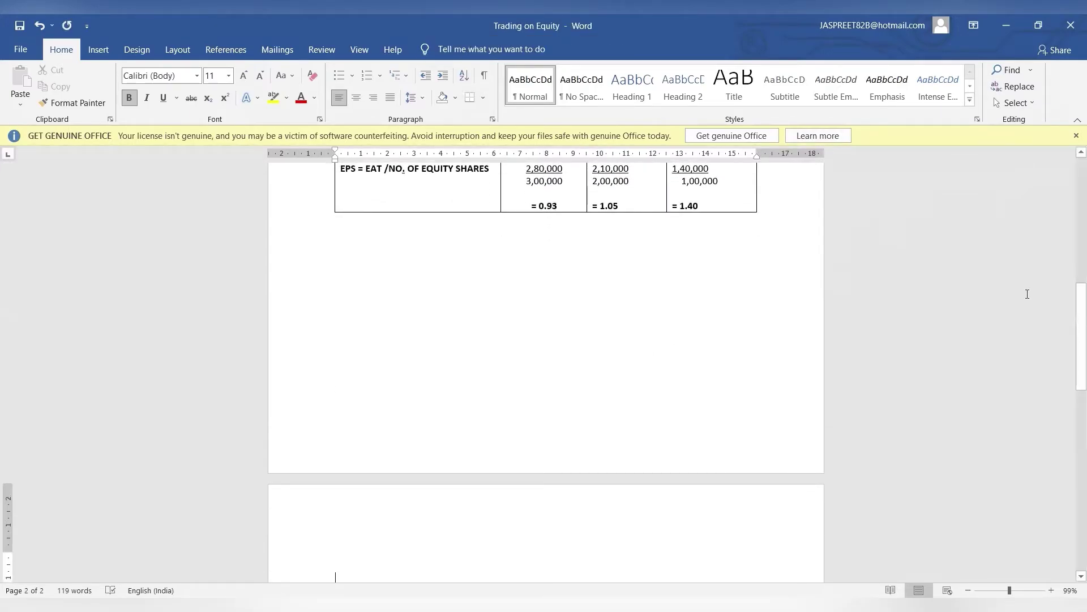
drag(1071, 311, 1070, 409)
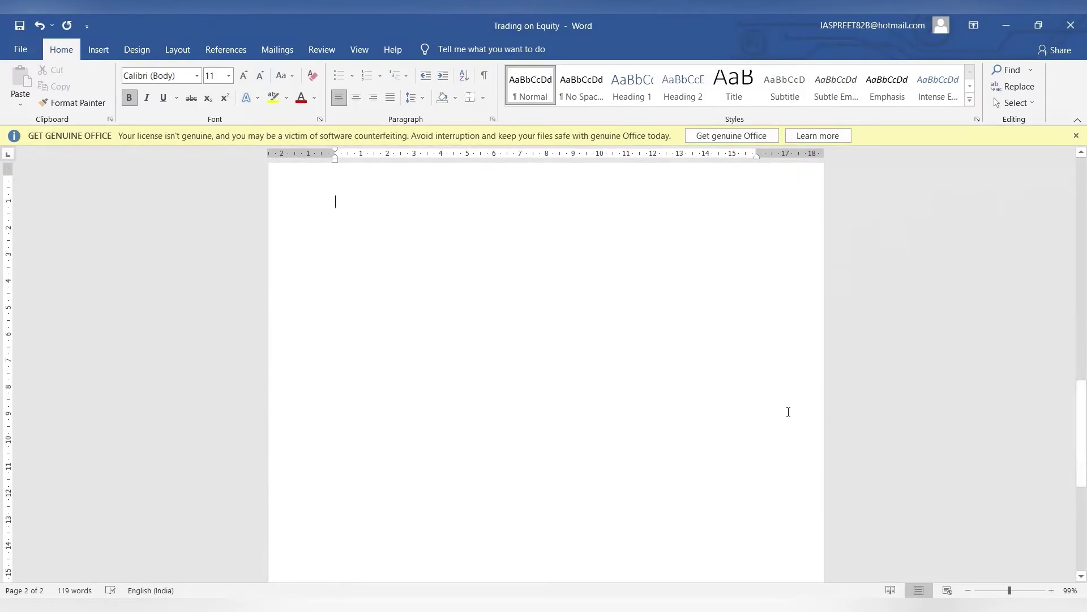
- Type the heading 'UNFAVOURABLE - EPS -DECREASING', the line 'ROI < COST OF DEBT', and the title 'COMPANY Y LTD'
text(UNFAVOURABLE)
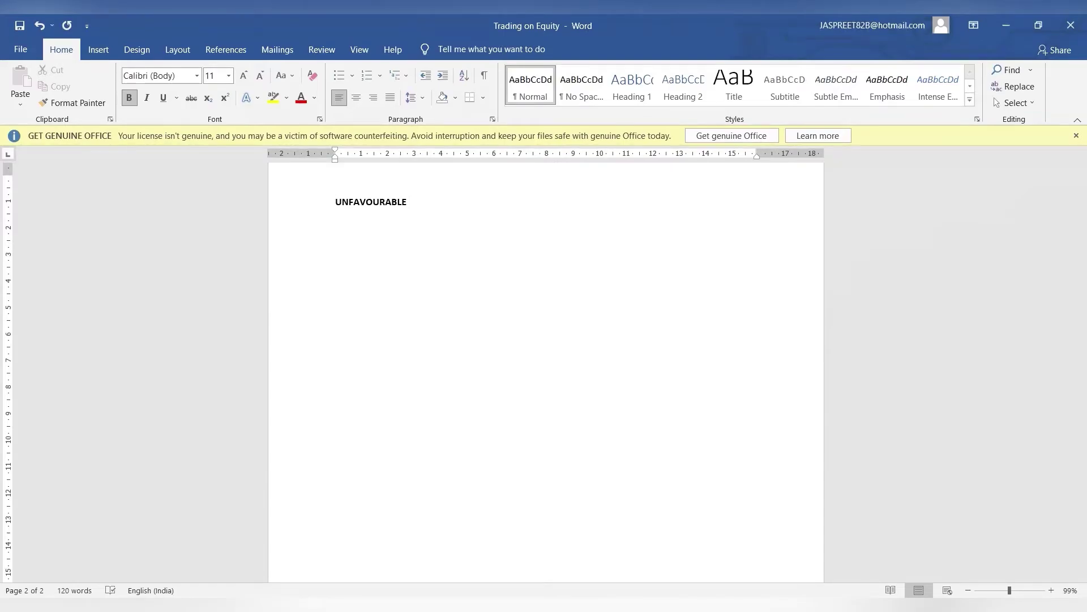
text(- EPS -DECREASING)
text(roi)
key(BackSpace)
key(BackSpace)
key(BackSpace)
text(ROI < CO)
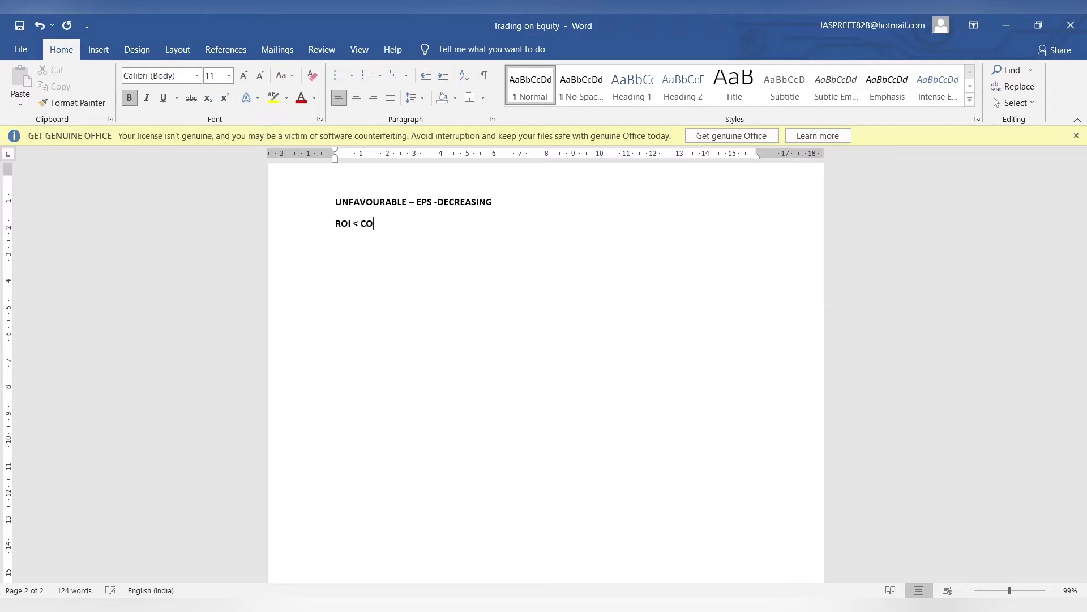
text(ST OF DEBT)
text(COMPANY)
text( Y)
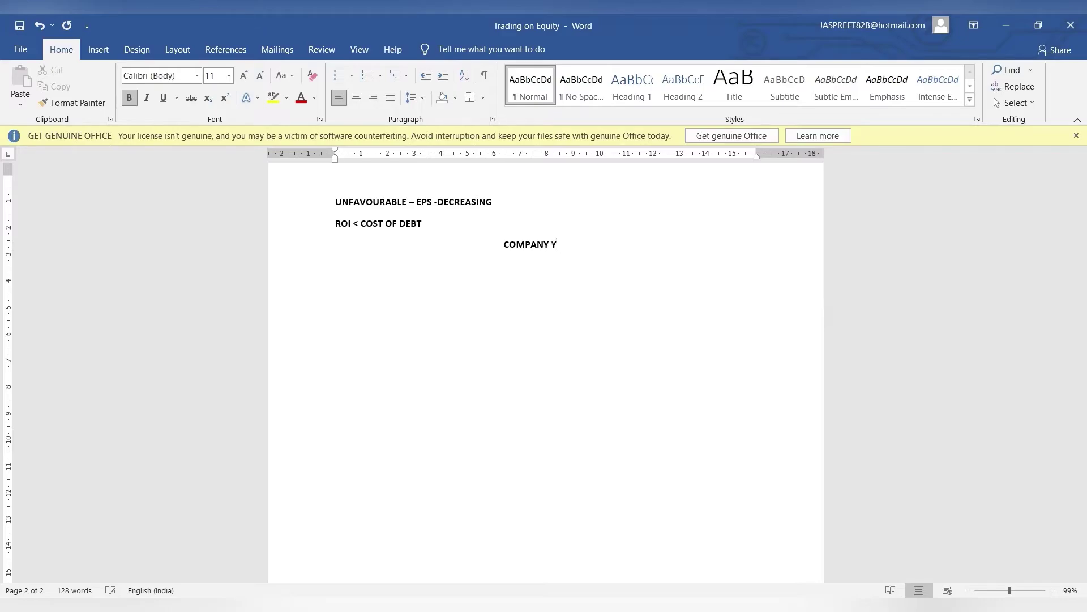
text( LTD)
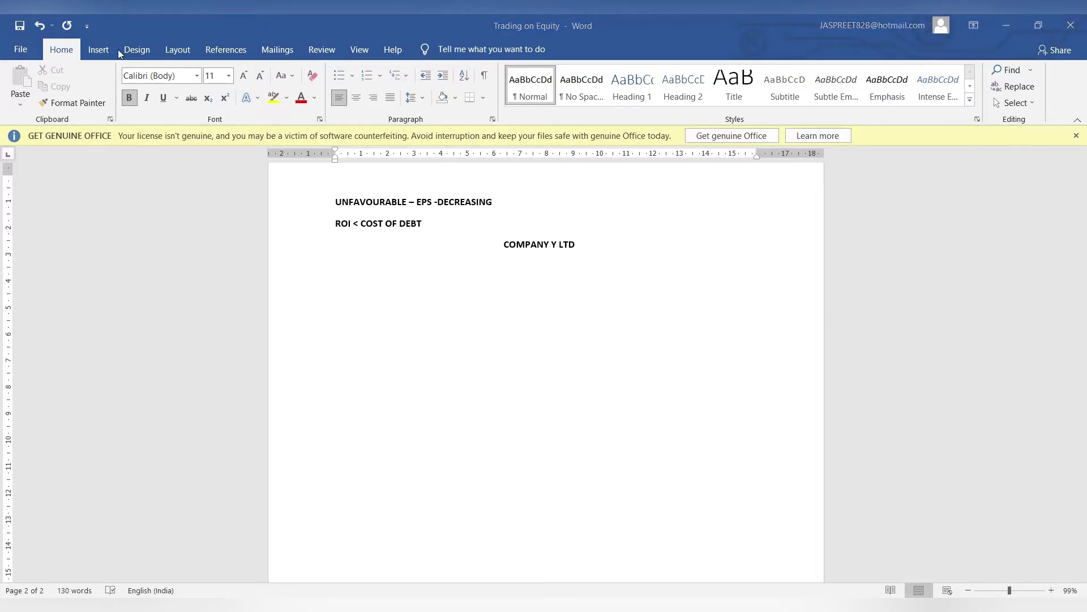
- Insert a 4-column, 2-row table below COMPANY Y LTD
click(95, 56)
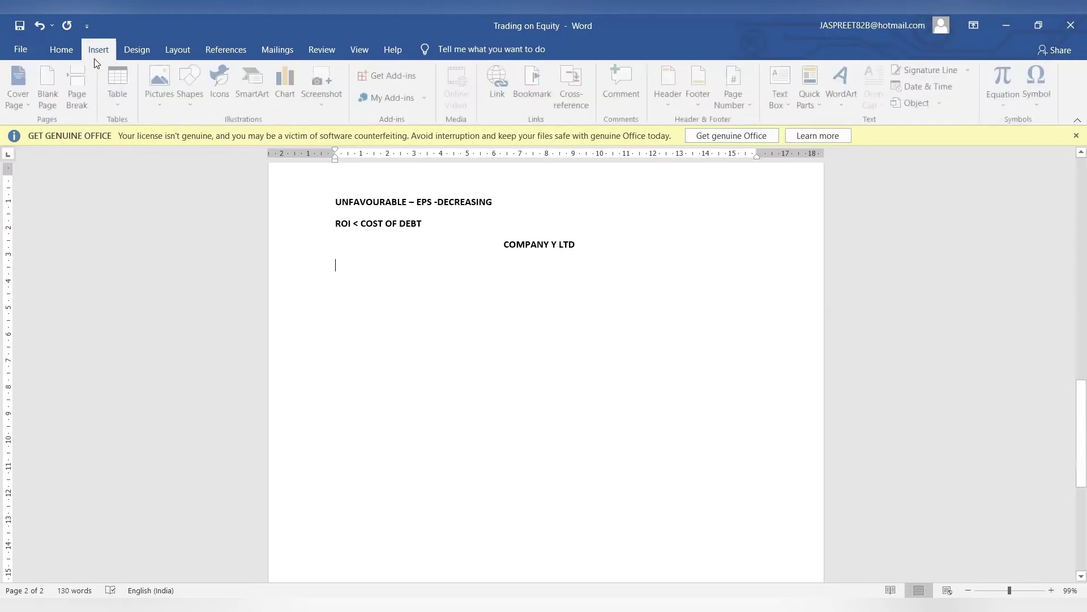
click(120, 85)
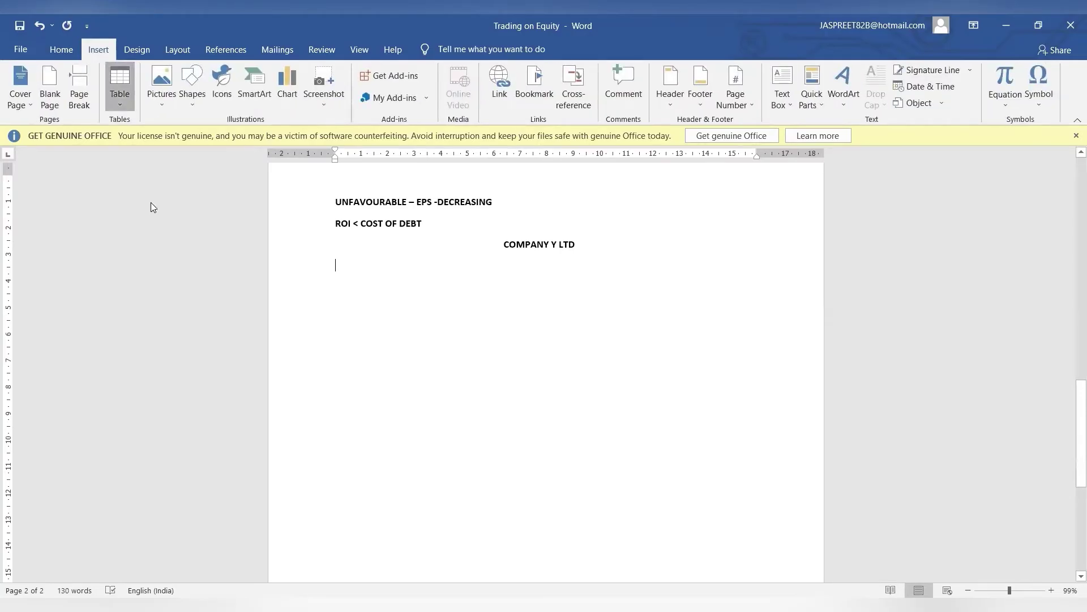
click(163, 250)
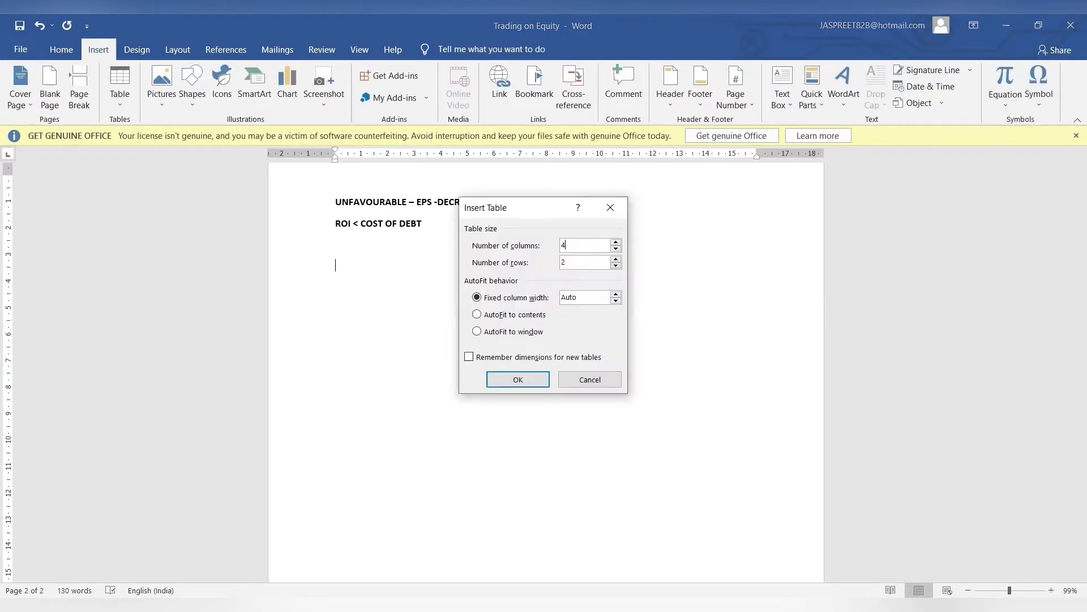
key(Return)
- Type PARTICULARS in the first header cell and start the next column heading
text(PAET)
key(BackSpace)
key(BackSpace)
text(RTICULARS)
key(Tab)
text(SITUTA)
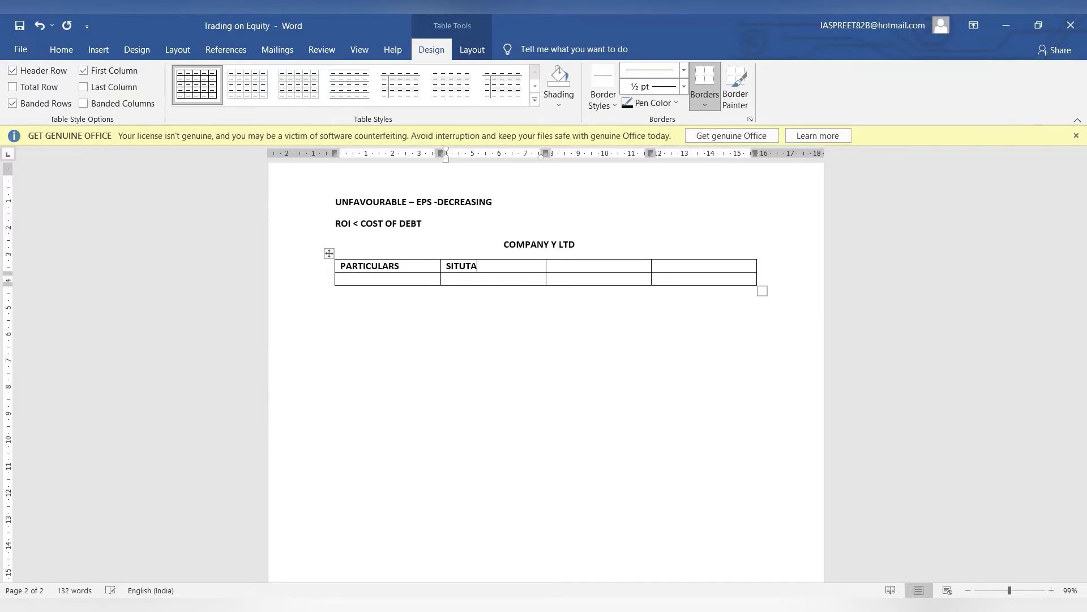
- Head the remaining columns SITUATION 1, SITUATION 2 and SITUATION 3
key(BackSpace)
key(BackSpace)
text(ATION 1)
key(Tab)
text(SU)
key(BackSpace)
text(ITUATION 2)
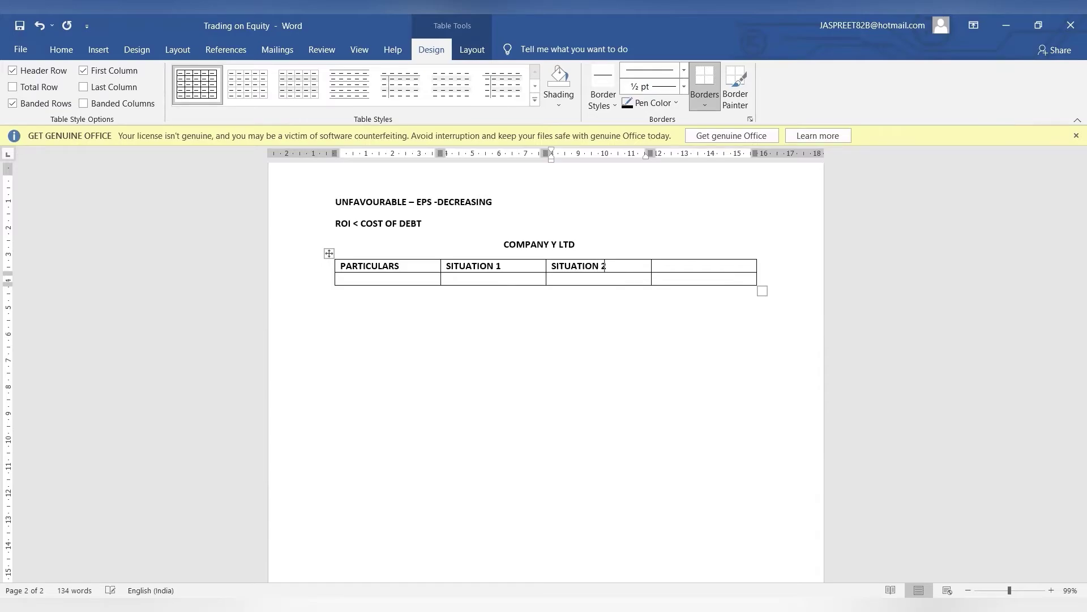
key(Tab)
text(SITUATION 3)
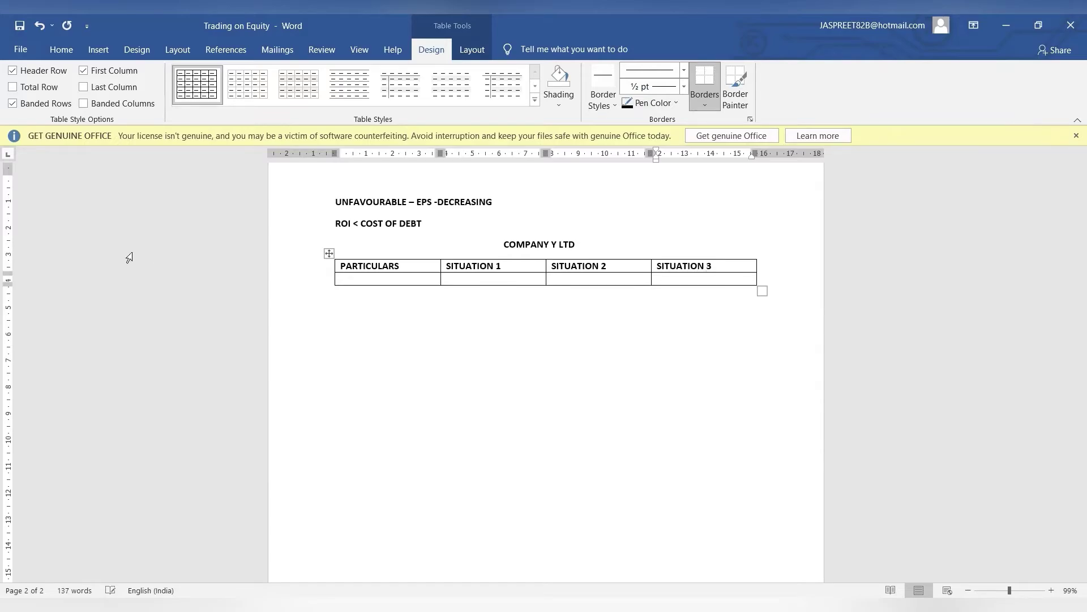
- Fill row 2 with EBIT and 2,00,000 under each of the three situations
click(362, 282)
text(EBIT)
click(483, 279)
text(2,00,000)
key(Tab)
text(2,00,000)
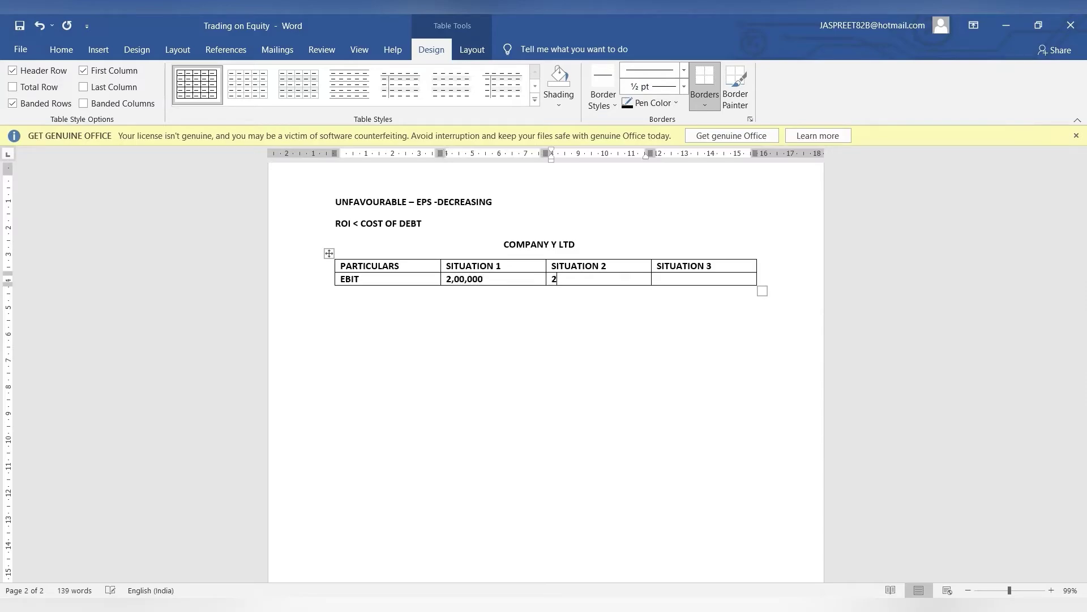
key(Tab)
text(2,00,000)
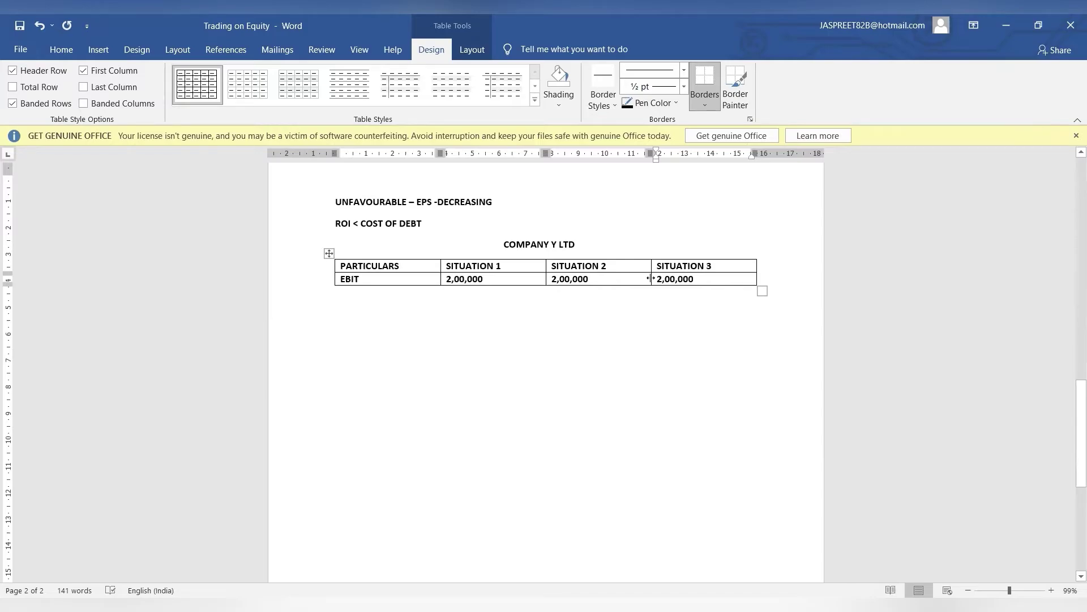
- Widen the PARTICULARS column by shifting the column borders right, and add a new line after EBIT
drag(686, 278, 687, 279)
click(544, 278)
drag(586, 279, 587, 279)
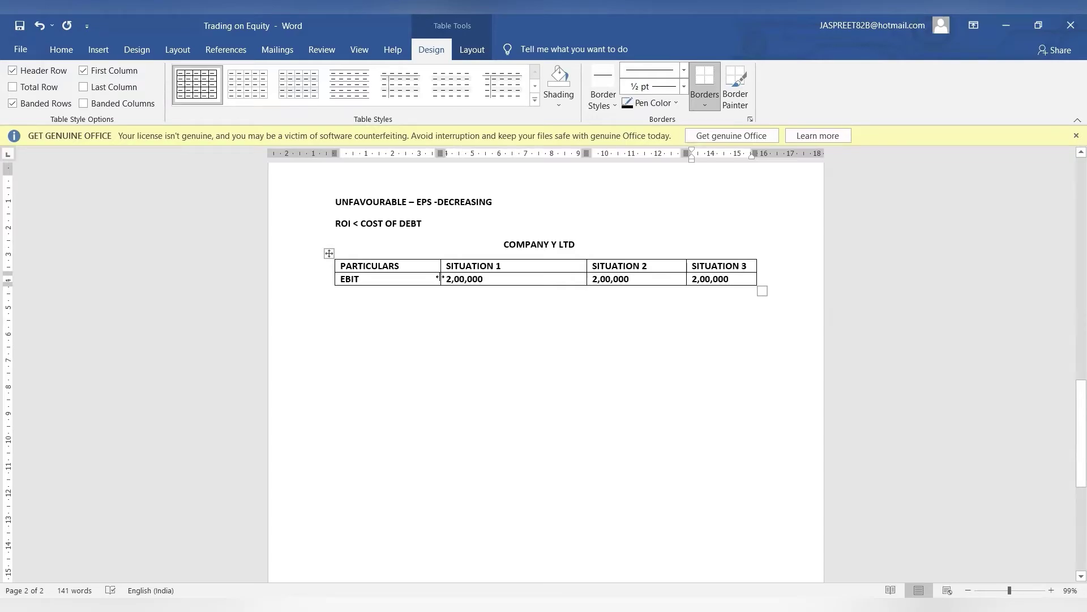
drag(445, 278, 514, 278)
click(410, 281)
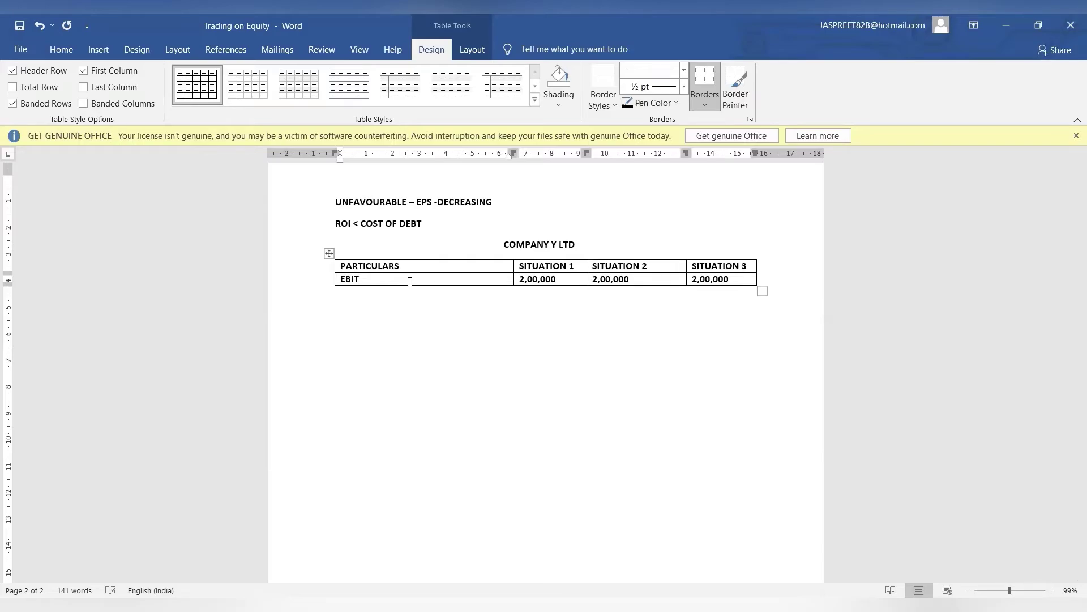
key(Return)
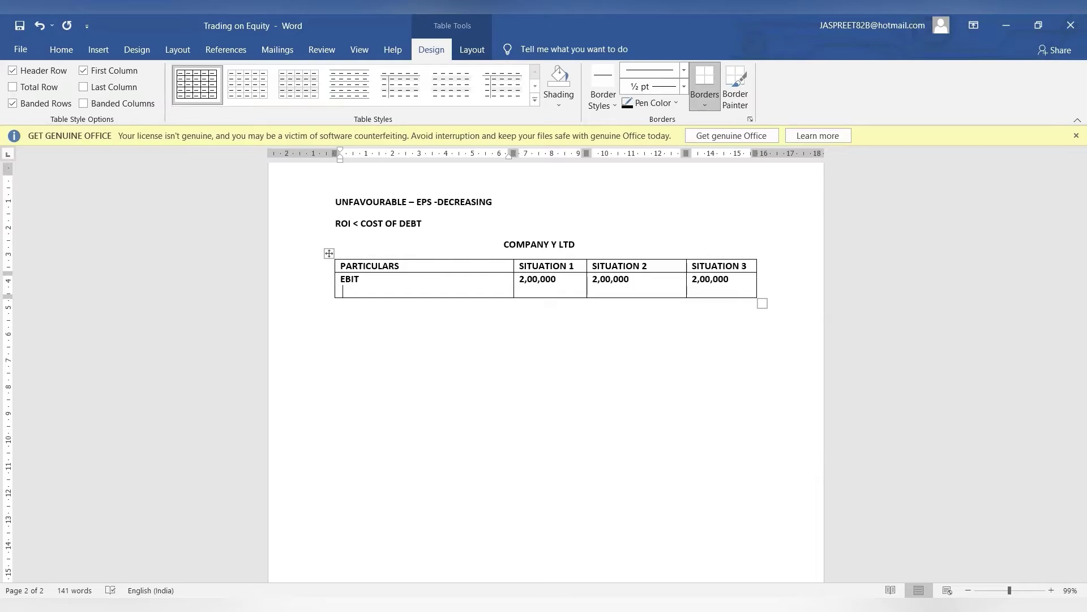
- Type the INTEREST label on the new line of the first column
text(INTRE)
key(BackSpace)
key(BackSpace)
text(EREST)
key(BackSpace)
text(T)
key(Tab)
- Enter 10% on a second line under each of the three situations
click(556, 278)
text(10)
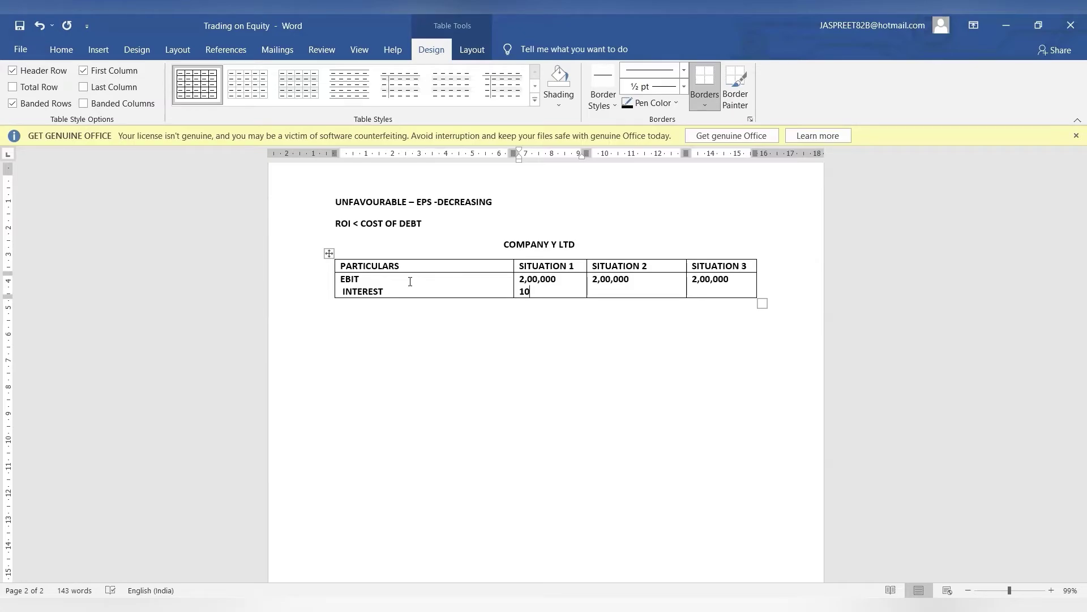
text(%)
click(660, 281)
key(Return)
text(10%)
click(734, 278)
key(Return)
text(10%)
- Complete the label as INTEREST ON DEBT and add a 'FUND REQUIRED - 30,00,000' line
click(432, 289)
text(ON DEBT)
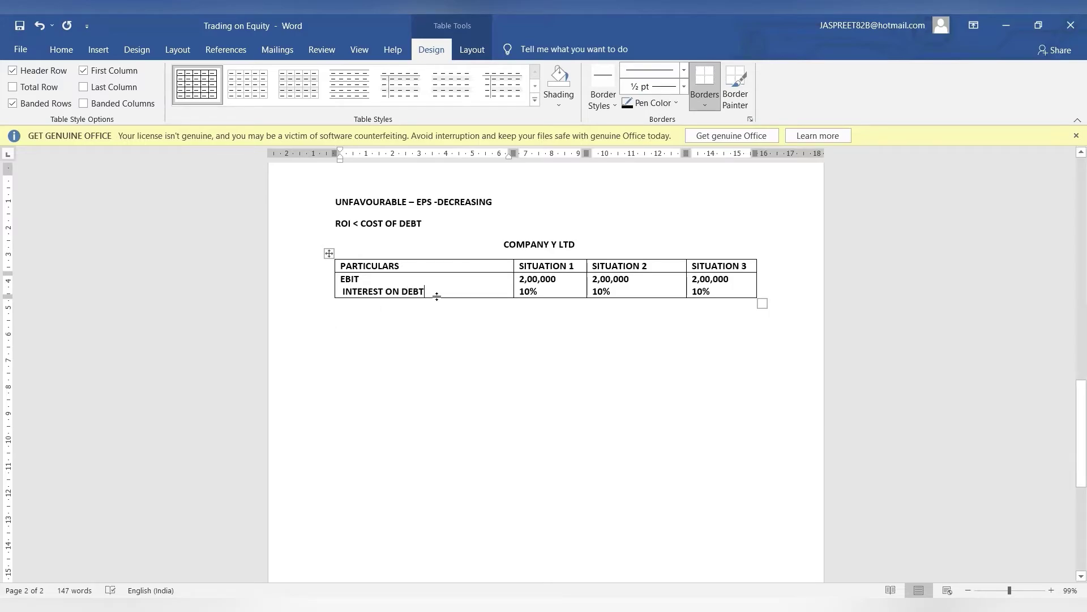
key(Return)
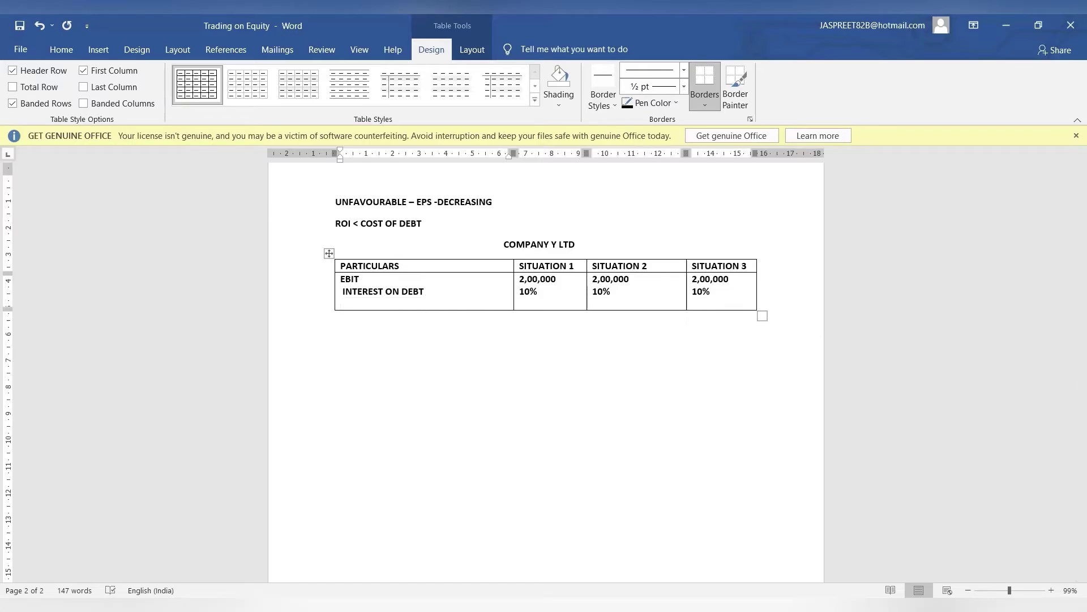
text(FUND REQUIRED - 30,00,000)
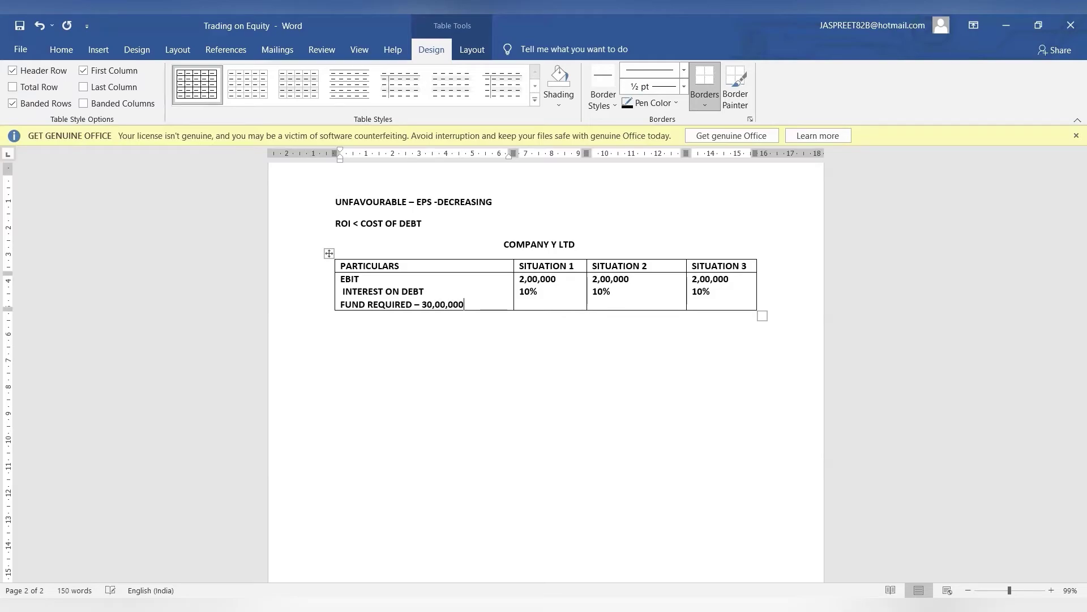
- Add a DEBT line with NIL for Situation 1 and 10,00,000 for Situation 2
click(520, 304)
key(Return)
text(NI;)
key(BackSpace)
text(L)
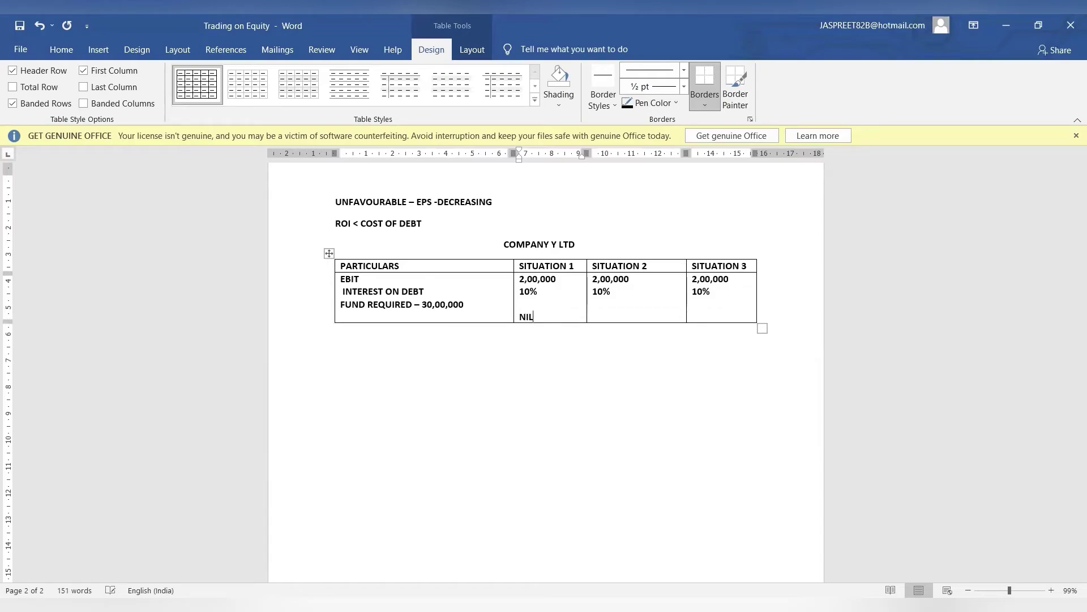
click(482, 307)
key(Return)
text(DBET)
key(BackSpace)
key(BackSpace)
key(BackSpace)
text(EBT)
click(595, 303)
key(Return)
text(10,00,000)
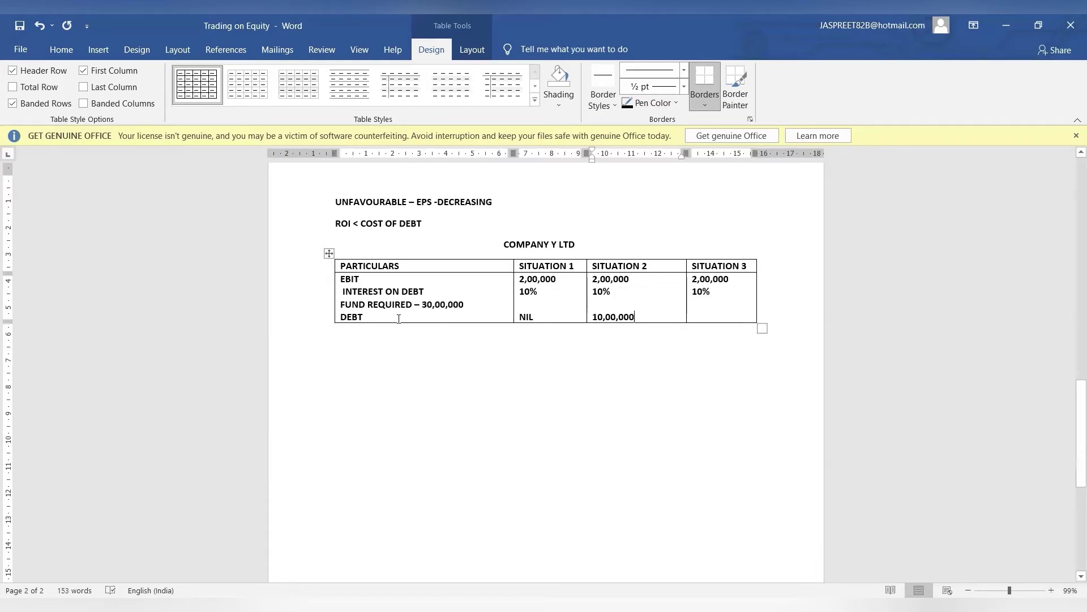
- Add an EQUITY line with 20,00,000 for Situation 2, plus Situation 3 debt 20,00,000 and equity 10,00,000
click(380, 316)
key(Return)
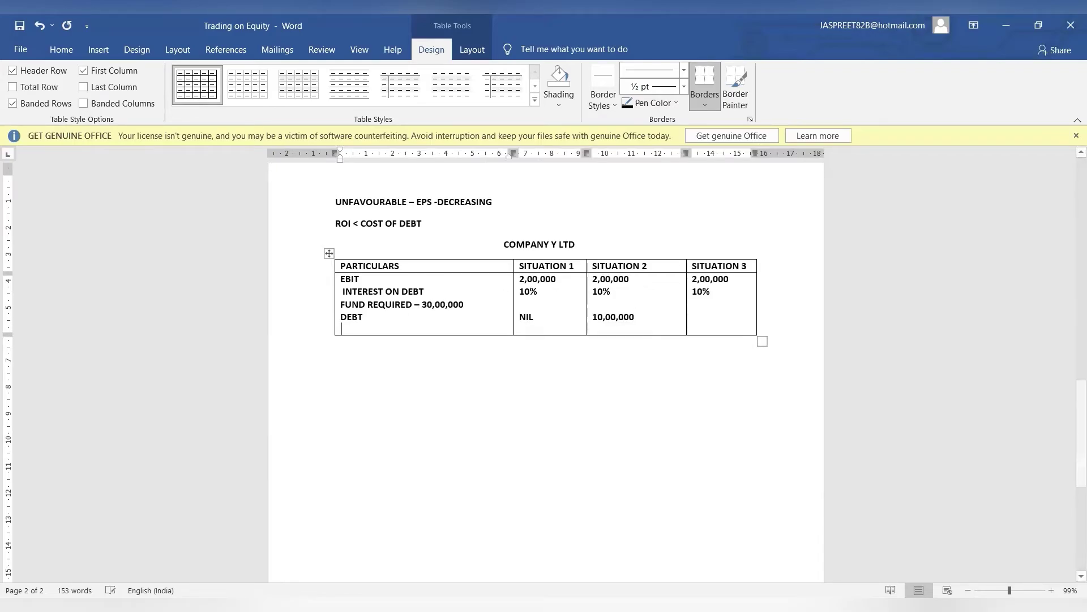
text(EQUITY)
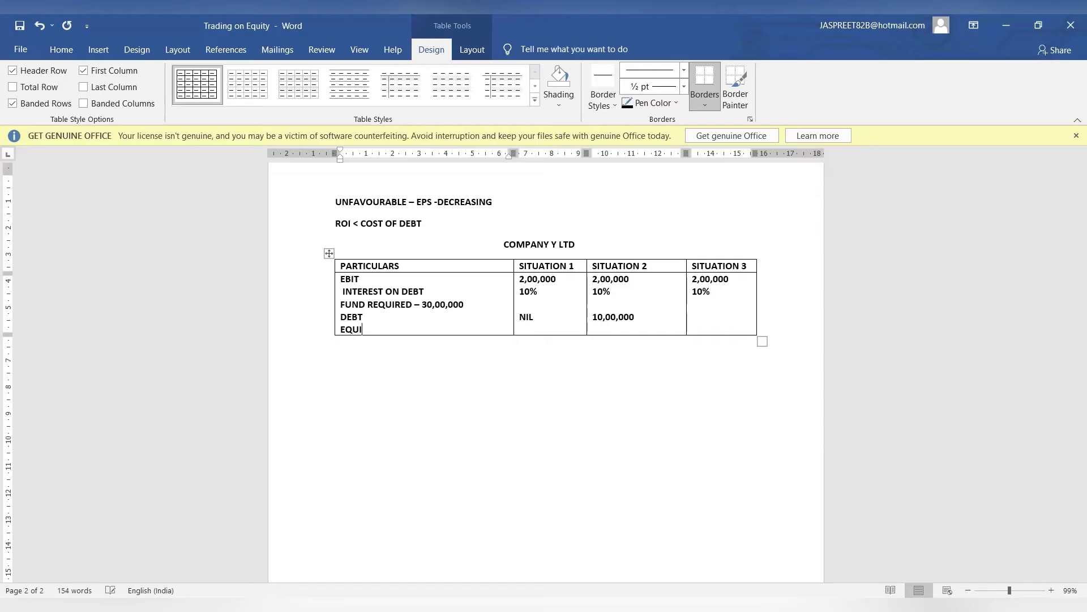
click(649, 328)
text(20,00,000)
click(694, 316)
text(20,00,000)
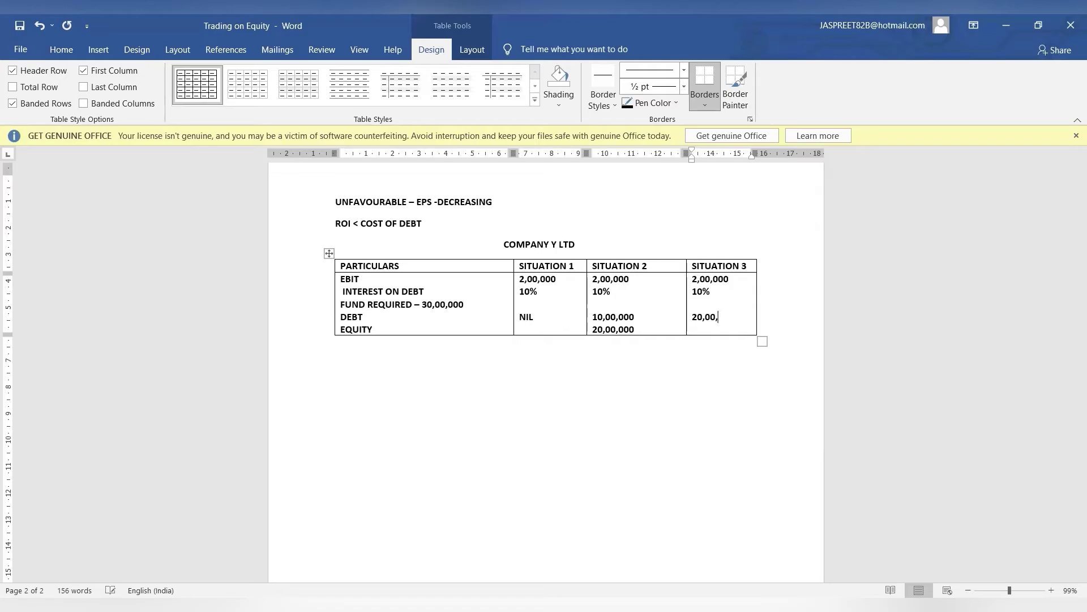
click(697, 329)
text(10,00)
text(0,000)
key(Return)
key(Return)
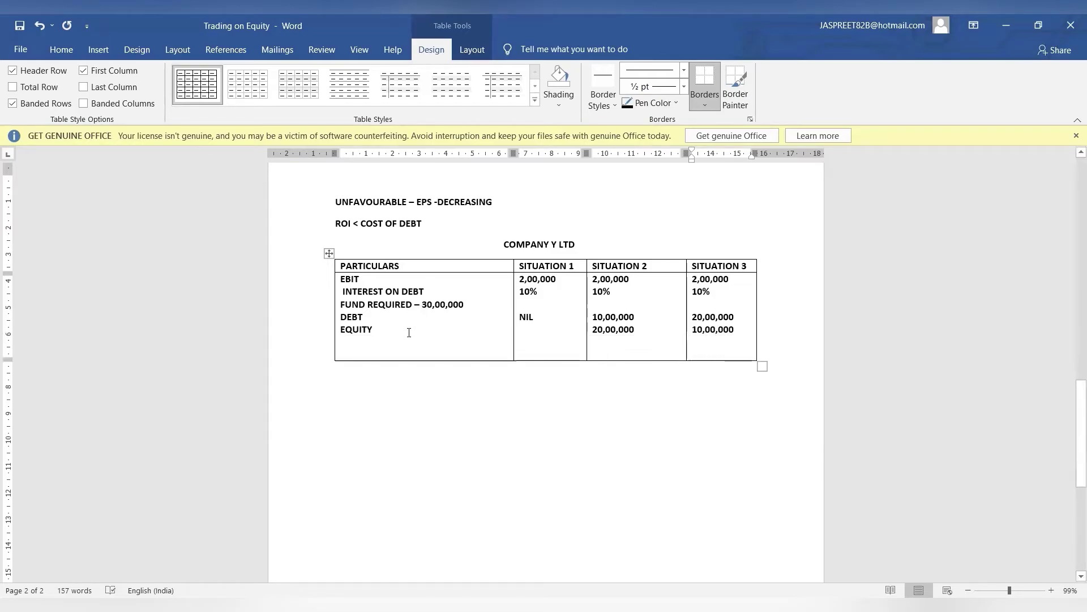
- Add a TAX RATE -30% line below EQUITY and leave several blank lines beneath
click(408, 332)
key(Return)
text(TA)
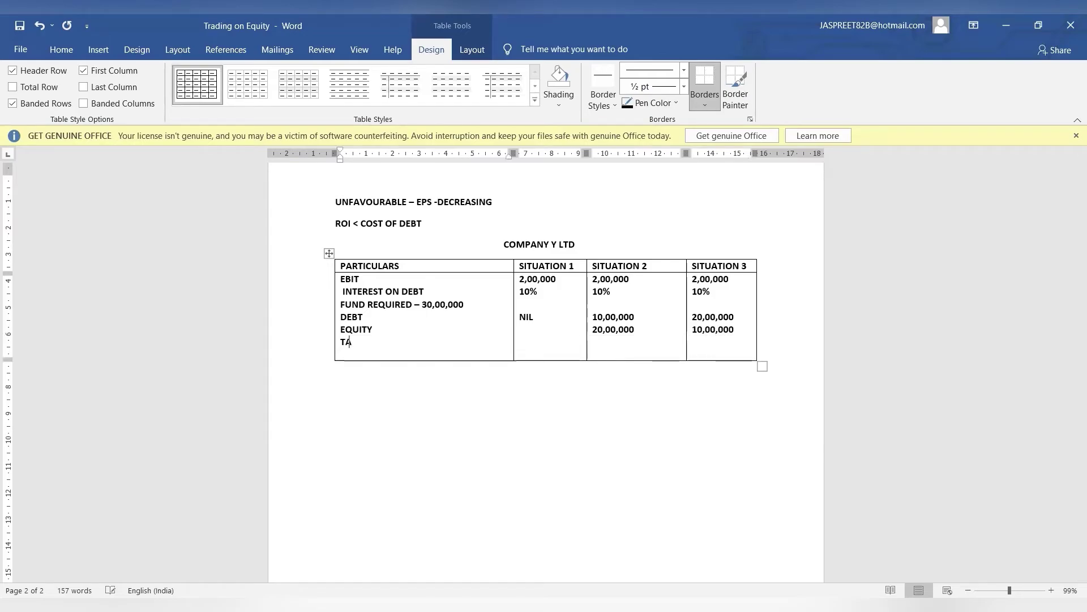
text(X RATE -30%)
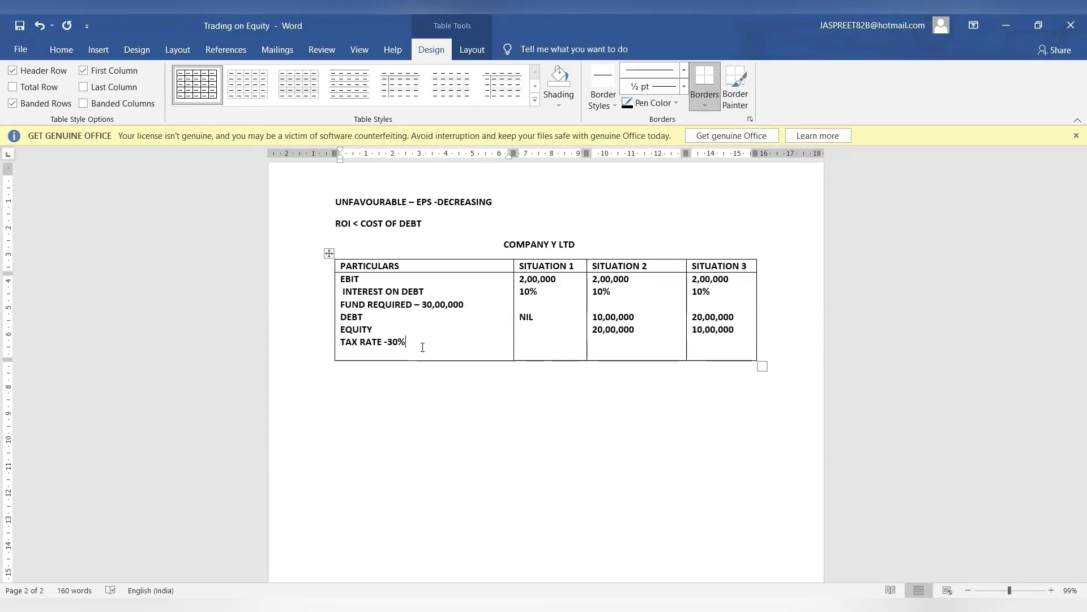
key(Return)
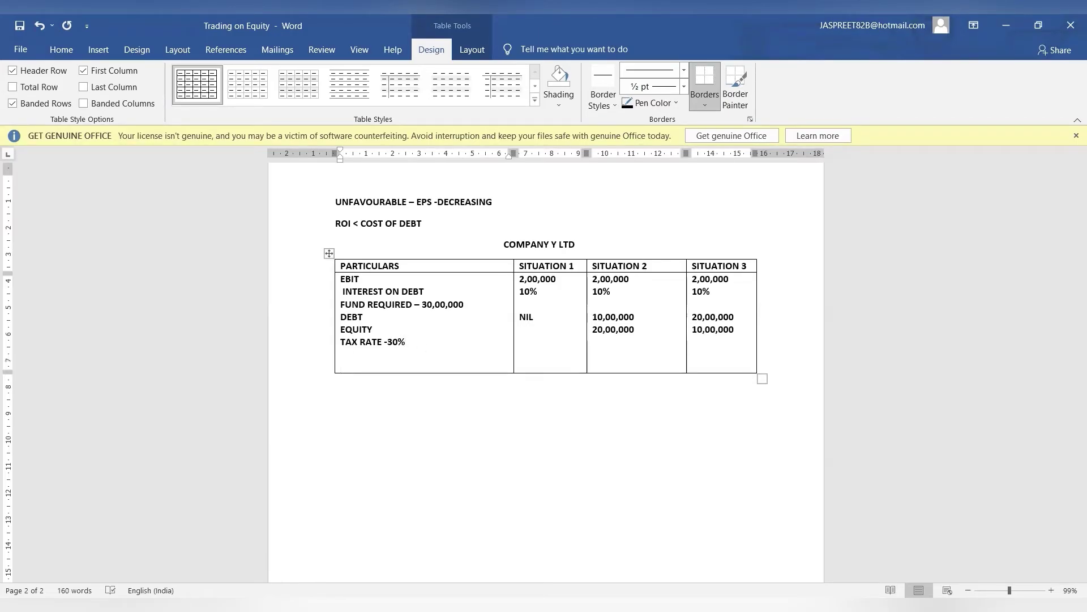
key(Return)
key(Return)
key(Return)
key(Return)
key(Return)
key(Return)
key(Return)
key(Return)
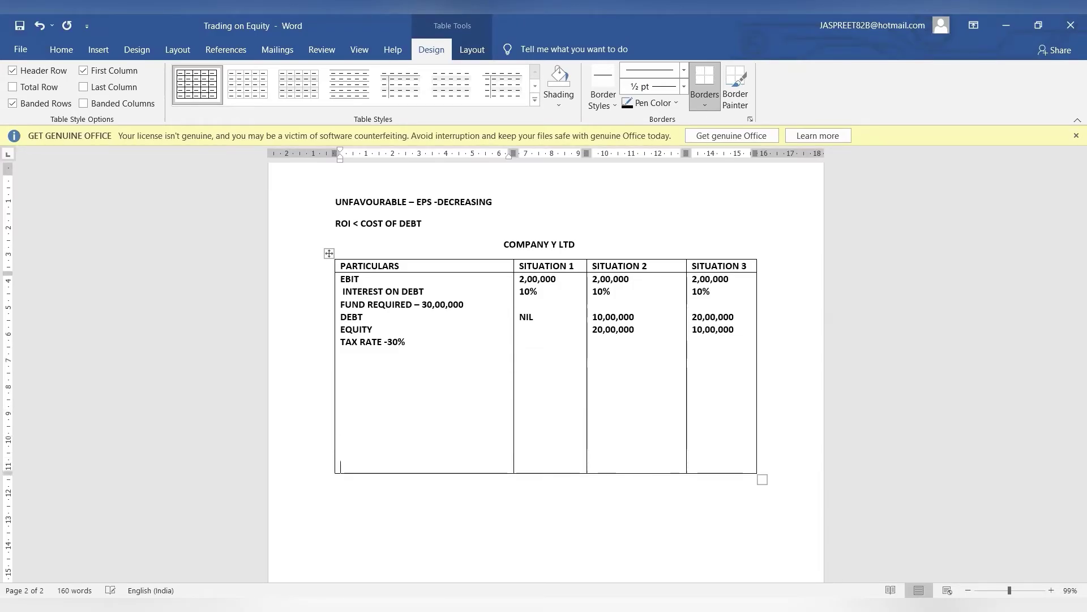
- Draw a horizontal line across the three Situation columns below TAX RATE, then add space beneath
click(98, 50)
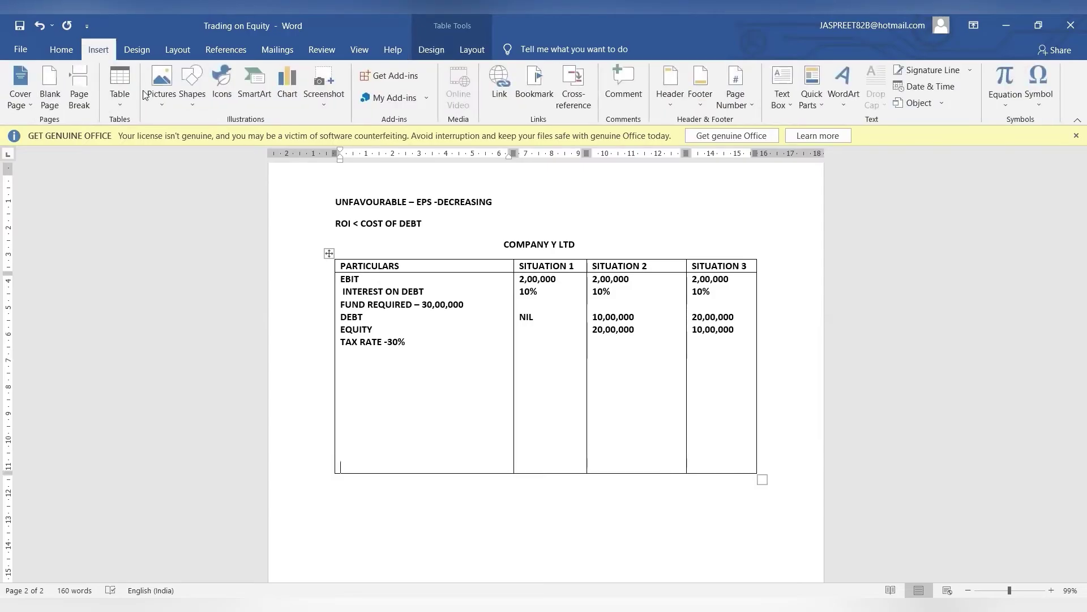
click(199, 141)
drag(516, 374, 757, 378)
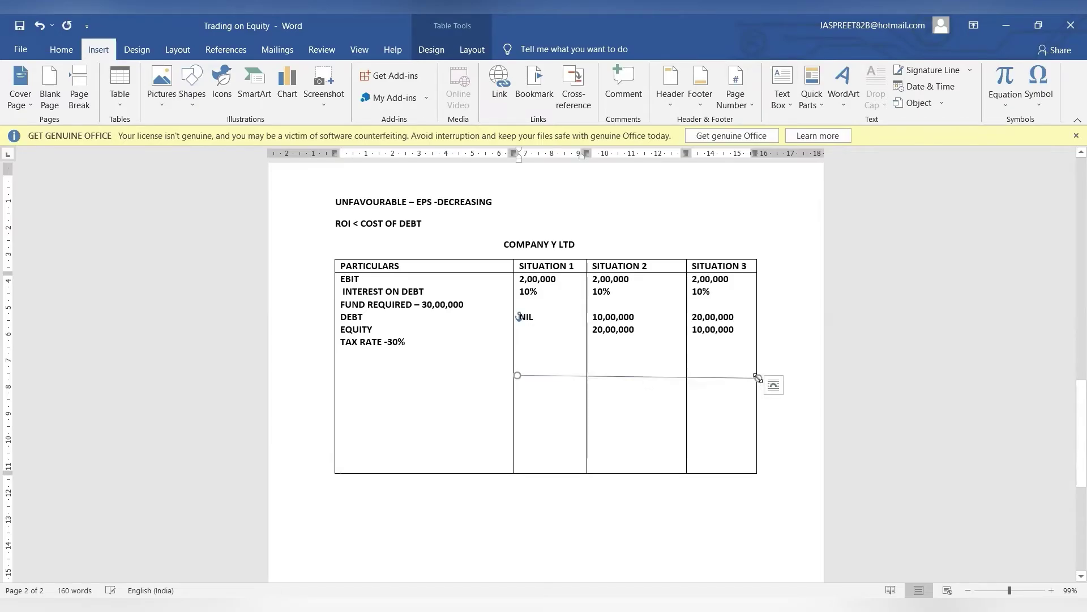
click(436, 349)
key(Return)
key(Return)
key(Return)
key(Return)
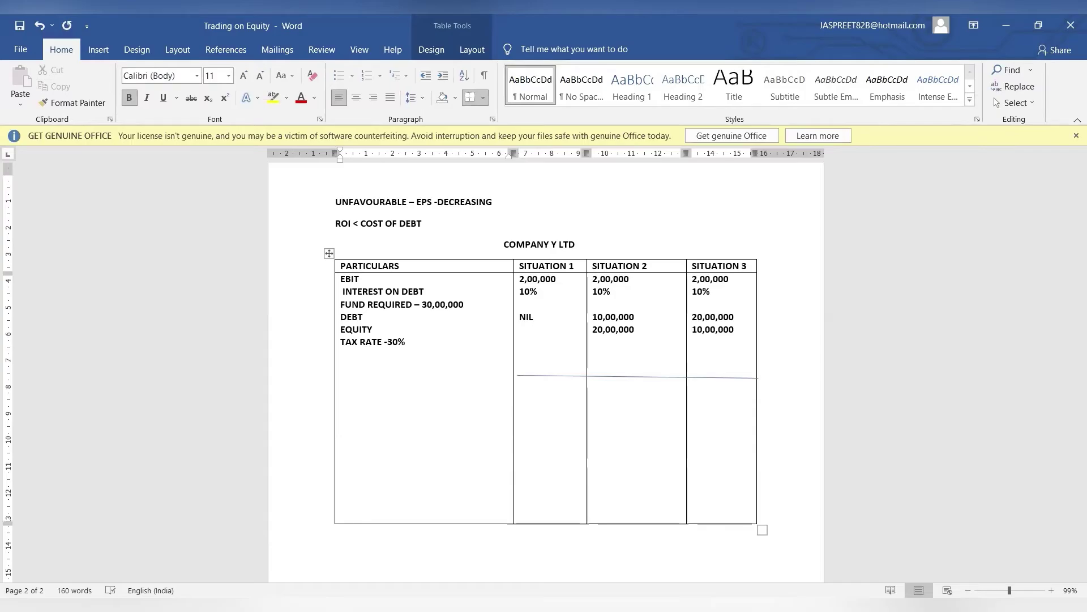
- Below the divider, add an EBIT line with 2,00,000 in the Situation columns
text(EBIT)
key(Right)
key(Return)
key(Return)
text(2,00000)
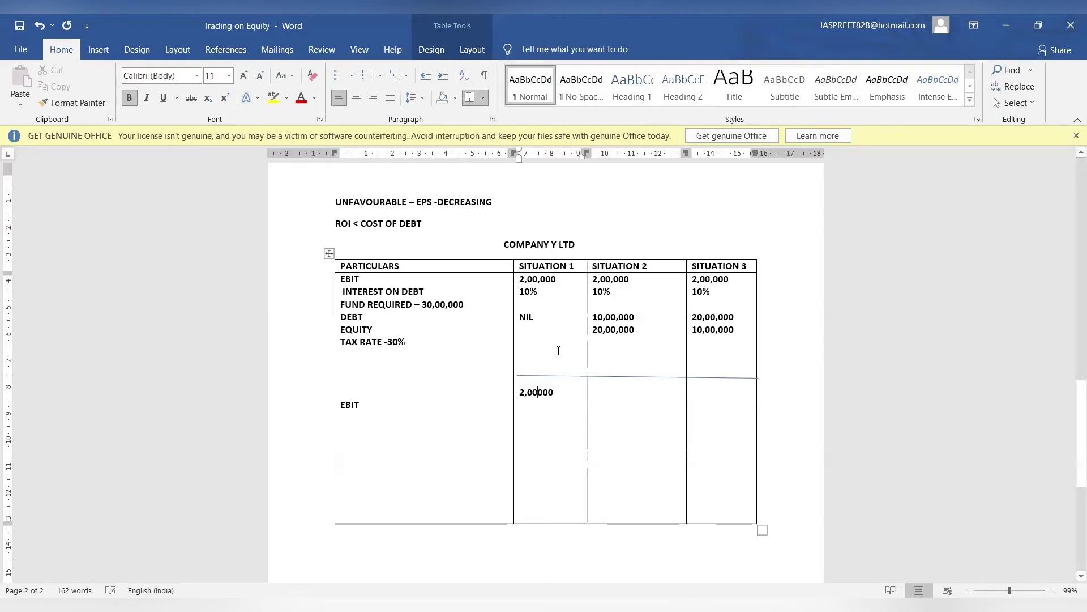
key(Left)
key(Left)
key(Left)
text(,)
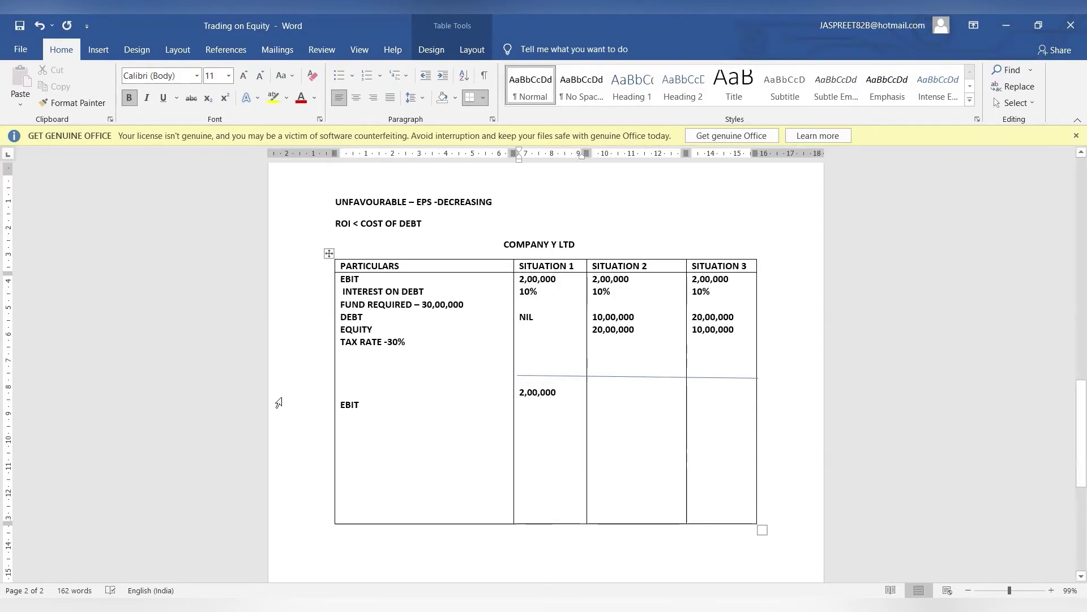
click(341, 405)
key(BackSpace)
click(607, 400)
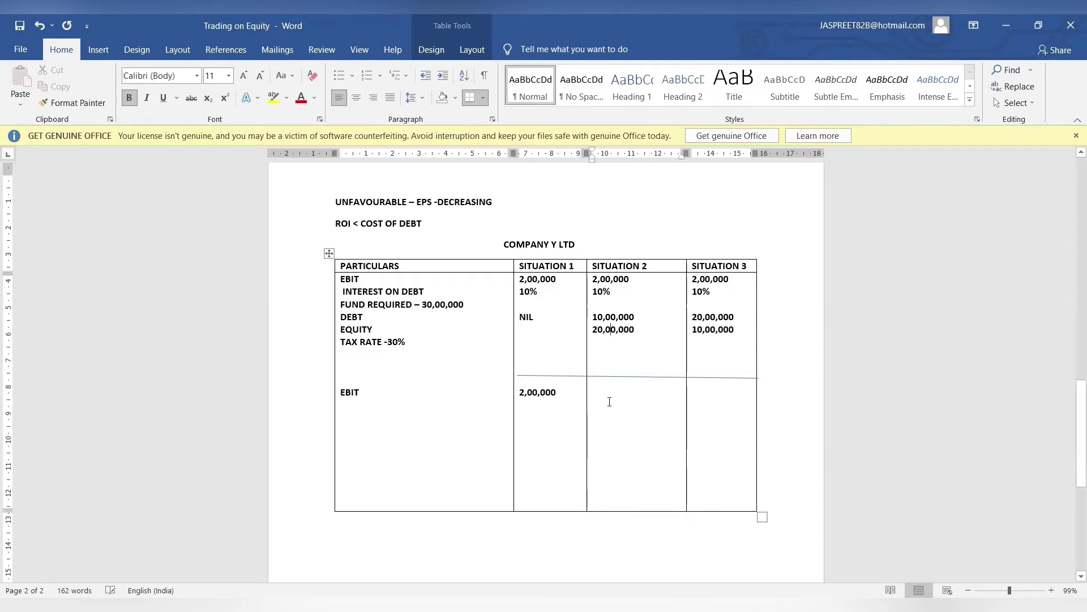
key(Down)
key(Down)
key(Down)
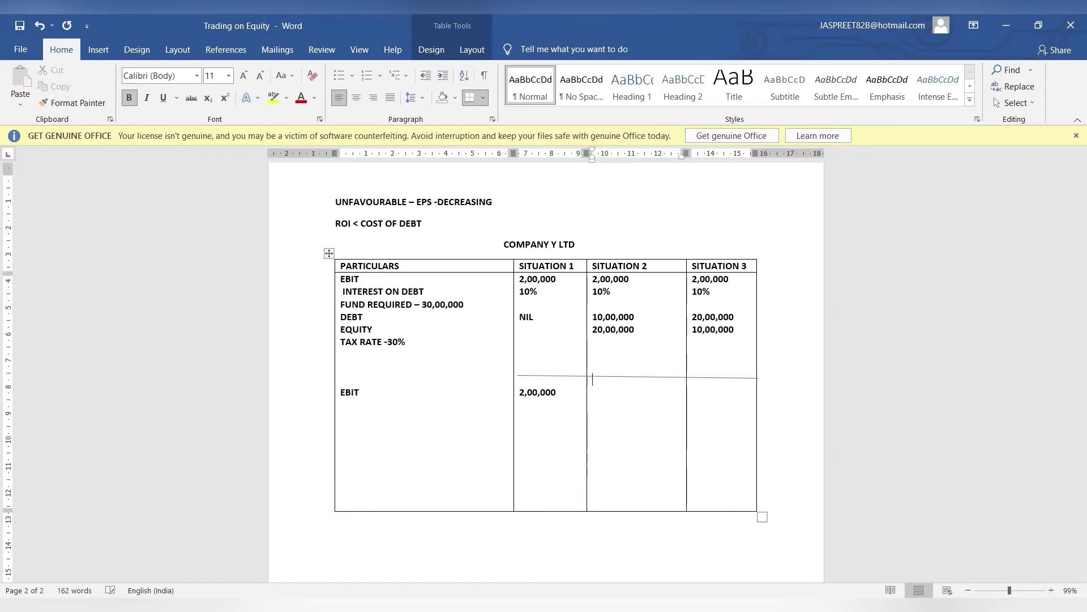
text(2,00,000)
key(Tab)
text(2,00,000)
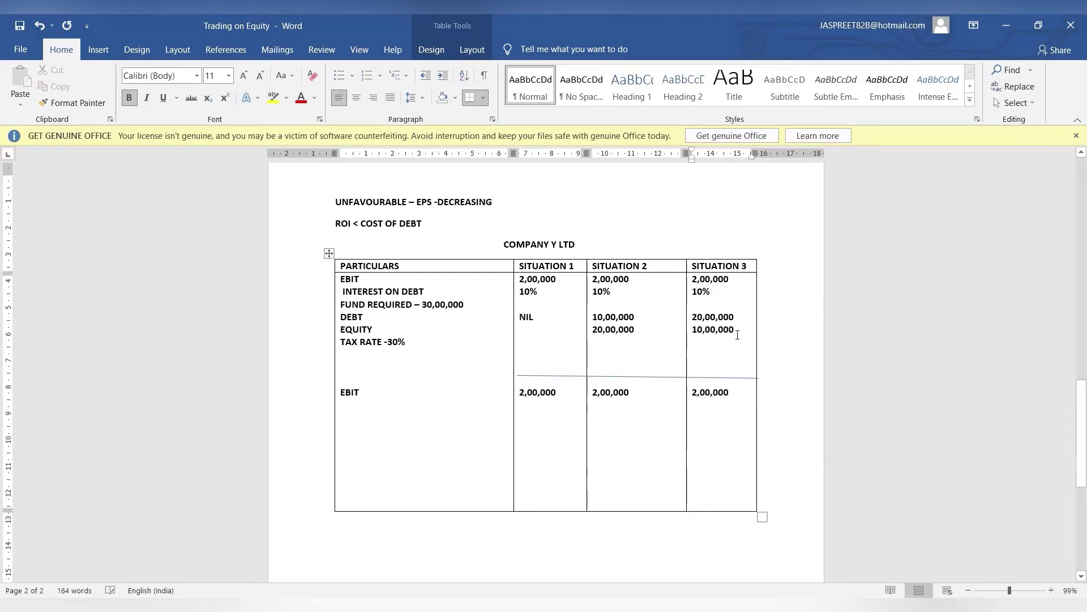
- Add a (-) INTEREST line with (NIL), (1,00,000) and (2,00,000) for Situations 1-3
click(384, 401)
text((-) INTEREST)
click(562, 397)
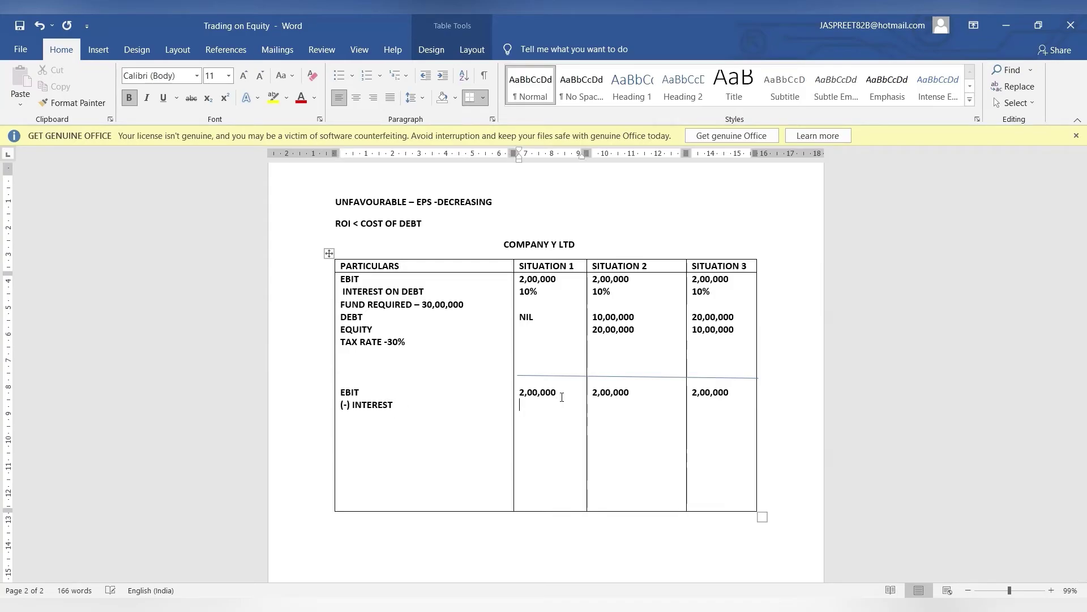
text((nil)
key(BackSpace)
key(BackSpace)
text(IL))
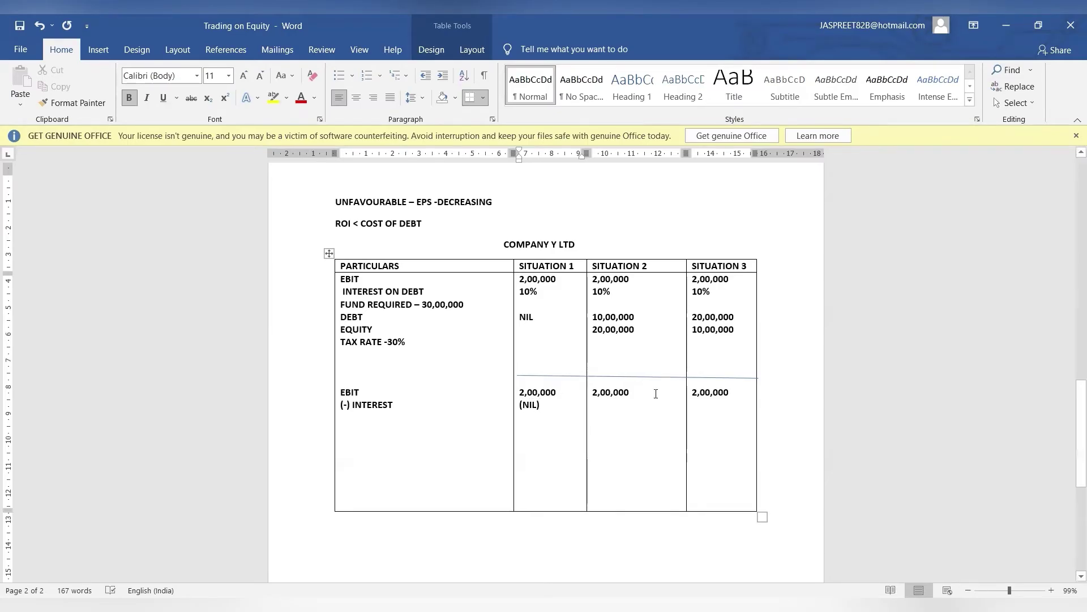
click(656, 393)
key(Return)
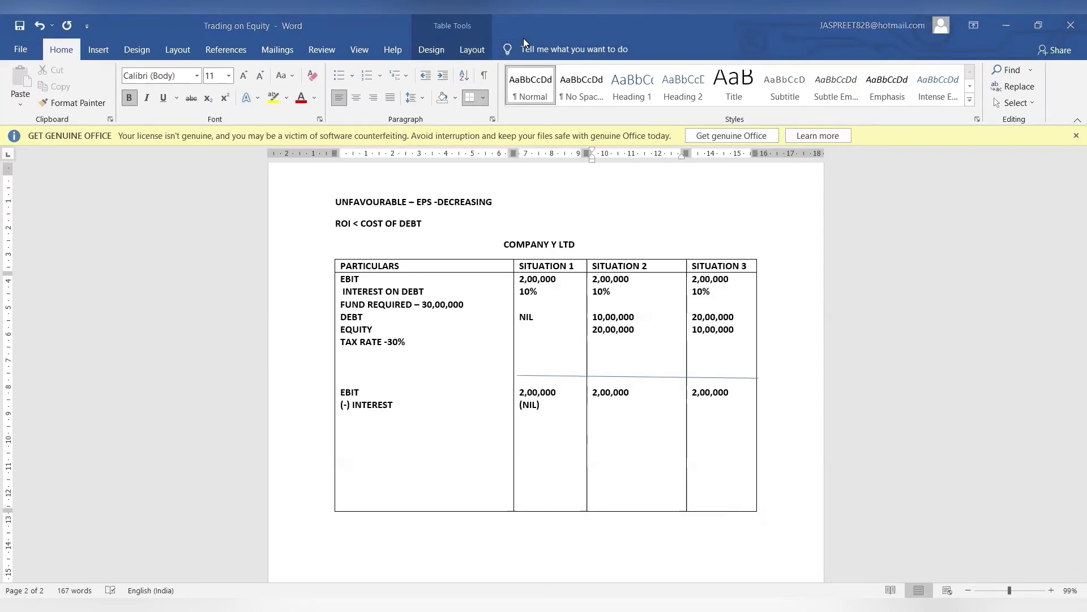
mouse_move(641, 318)
mouse_down()
mouse_move(613, 293)
mouse_move(622, 292)
mouse_up()
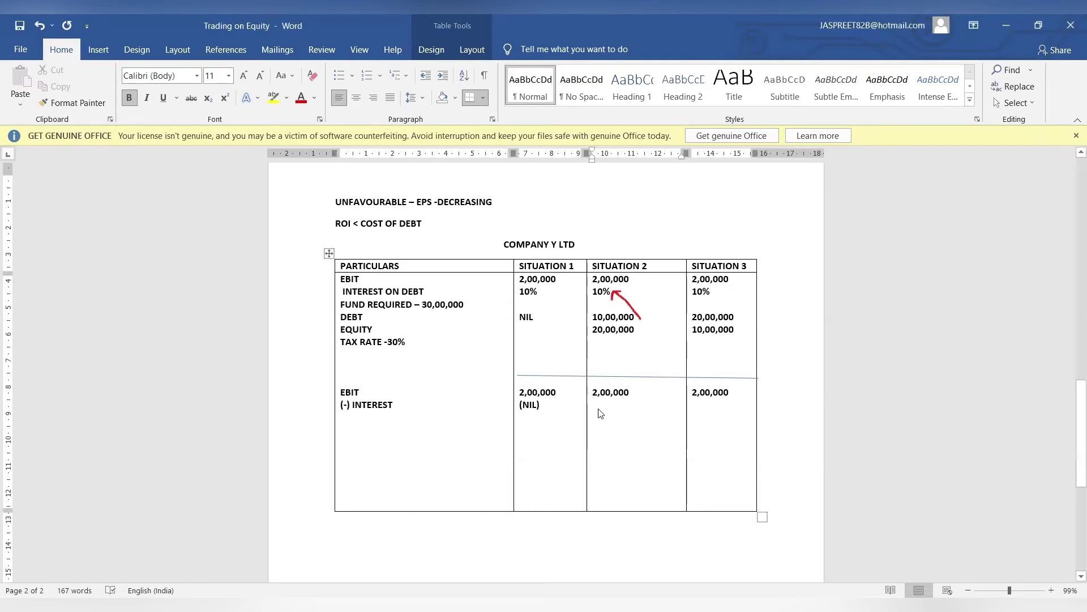
text((1,00,0)
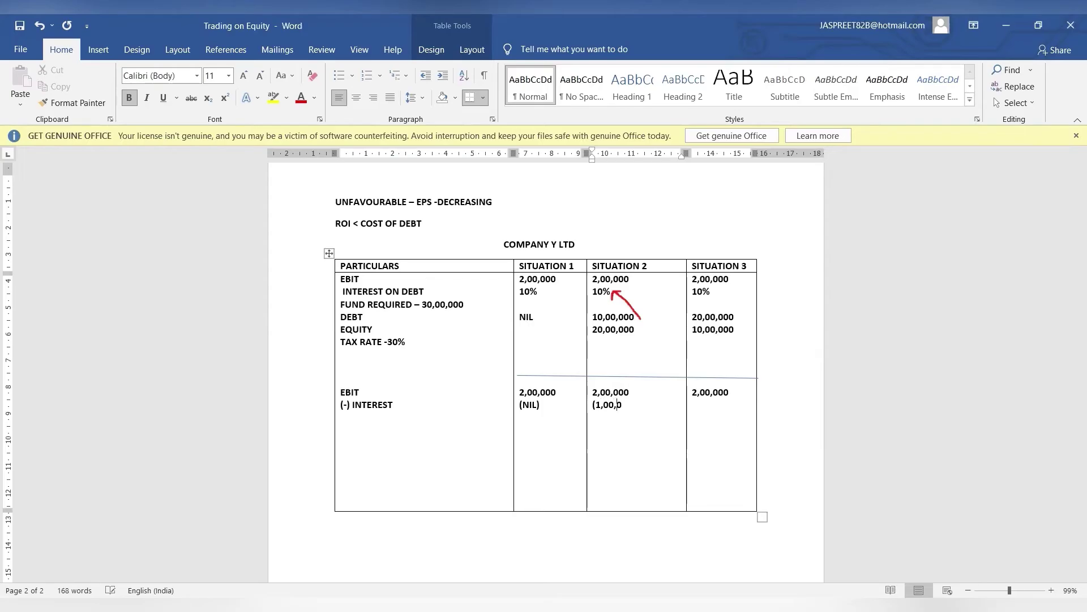
text(00))
click(745, 392)
key(Down)
text((2,00,000)
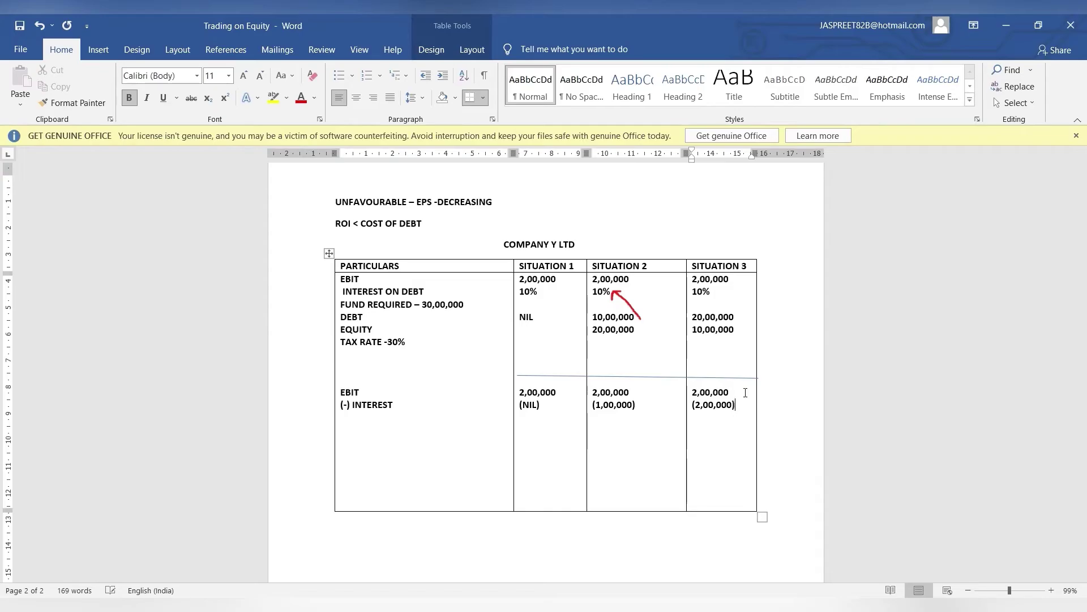
- Draw a second line across the Situation columns and move it just under the interest figures
click(98, 50)
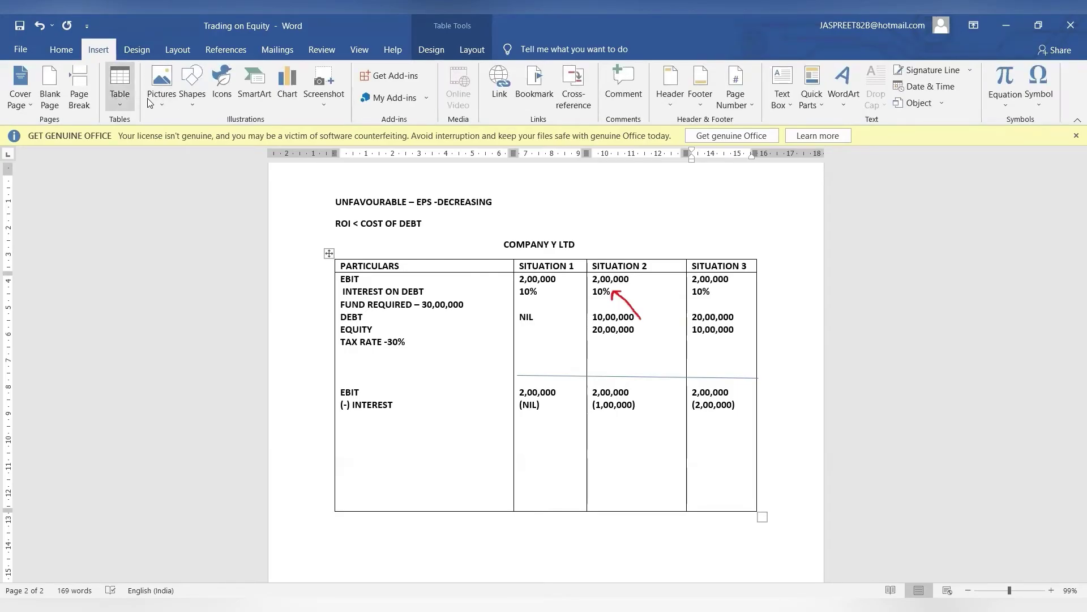
click(192, 85)
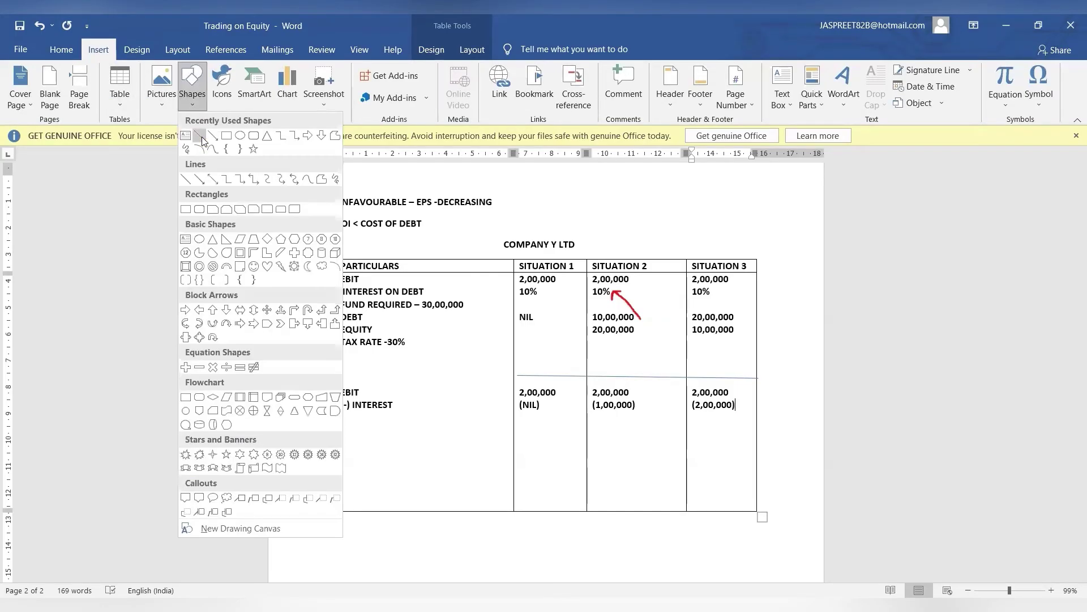
click(199, 136)
drag(515, 428, 758, 431)
click(413, 430)
key(Return)
key(Return)
key(Return)
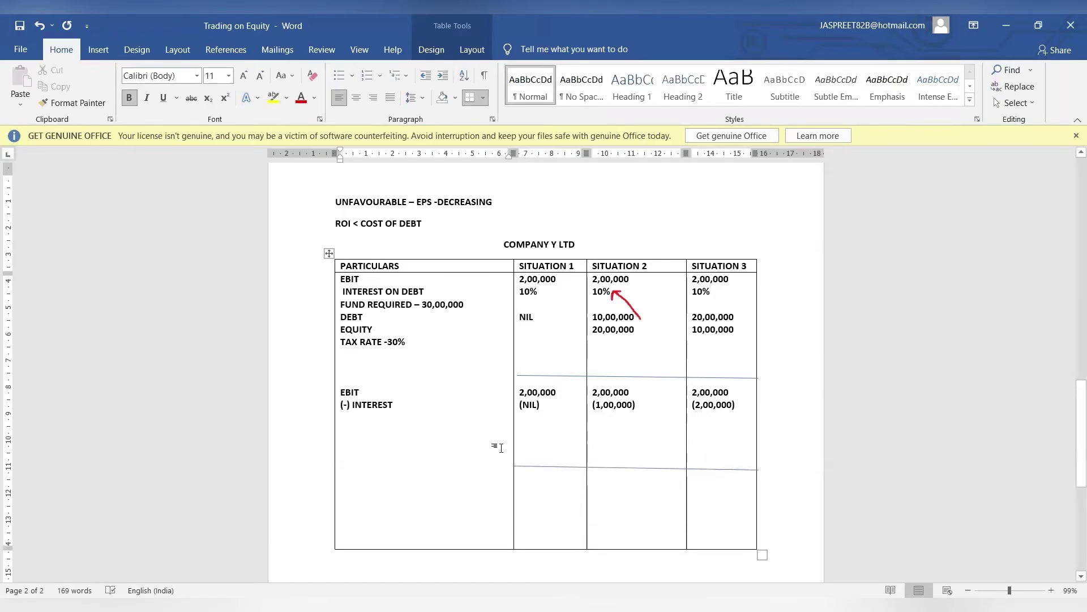
drag(529, 466, 532, 422)
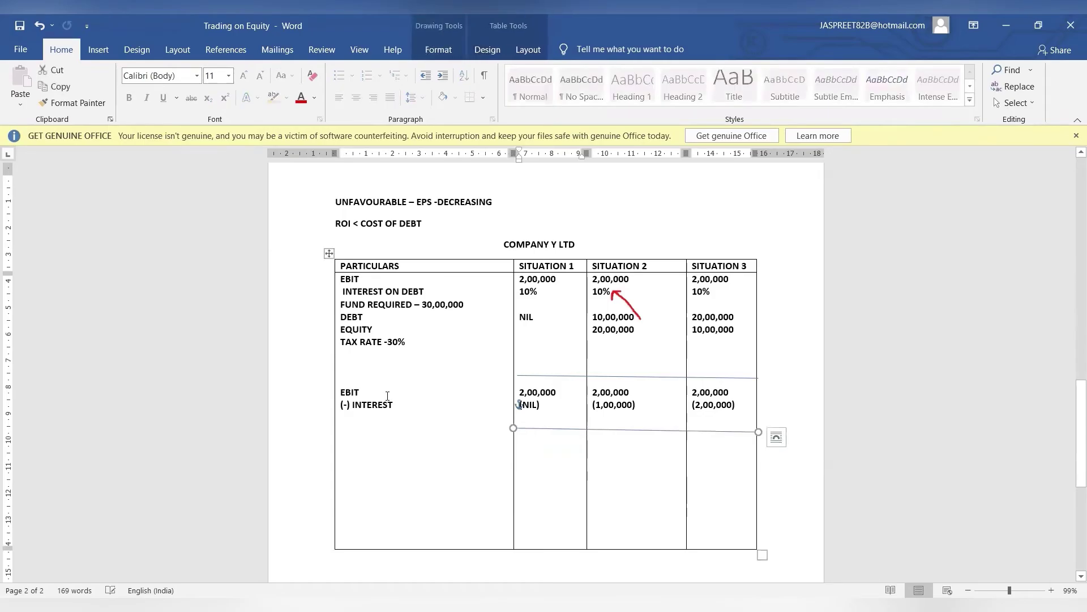
click(411, 413)
key(Return)
key(Return)
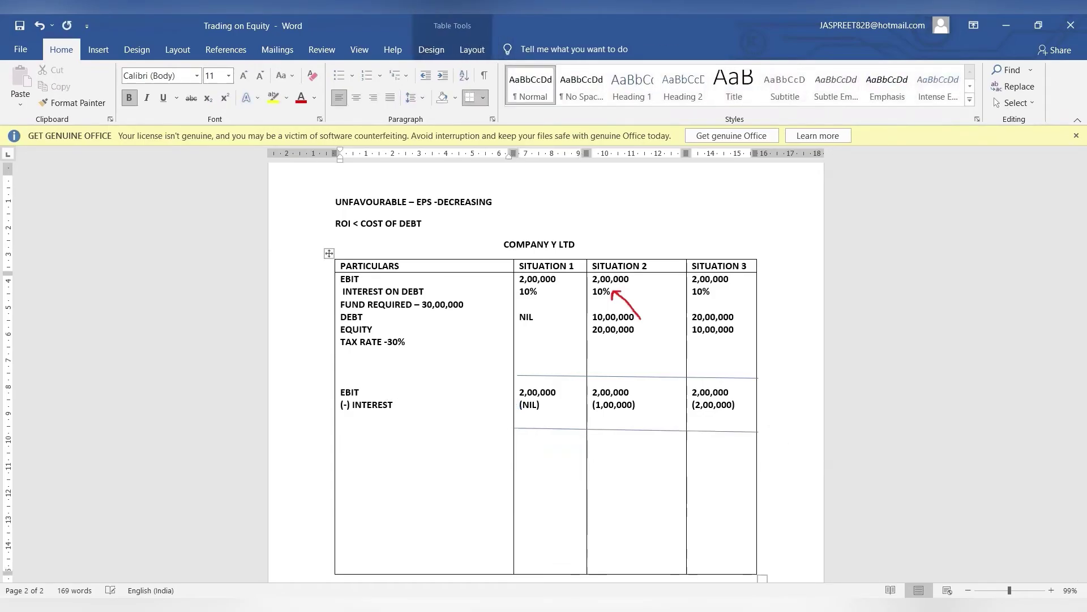
- Add the EBT row with 2,00,000, 1,00,000 and NIL for Situations 1–3
text(EBT)
click(543, 451)
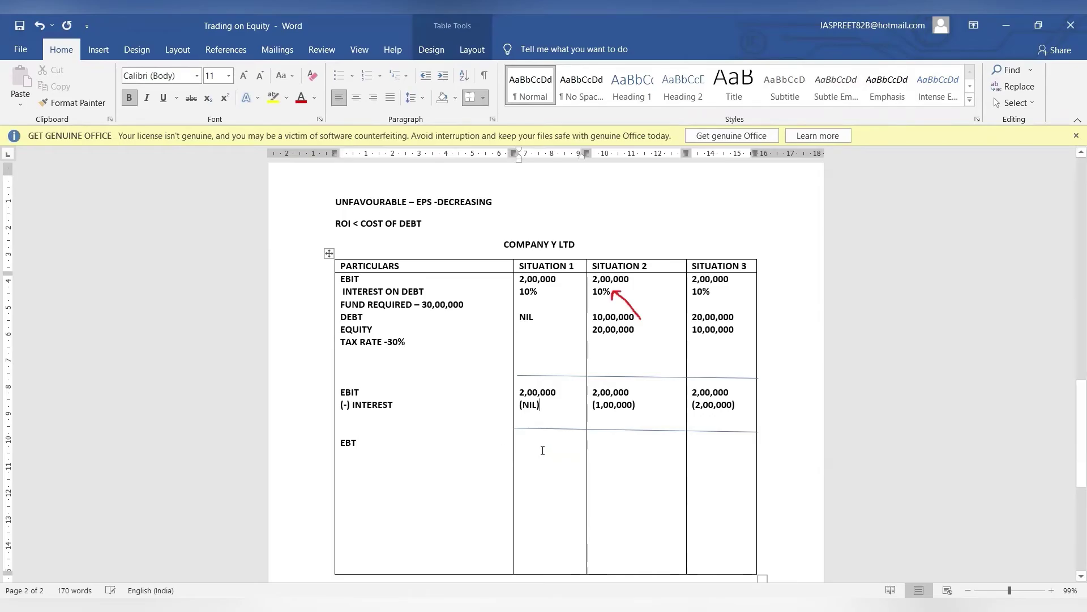
key(Return)
key(Return)
text(2,00,000)
key(Return)
key(Return)
text(1,00,000)
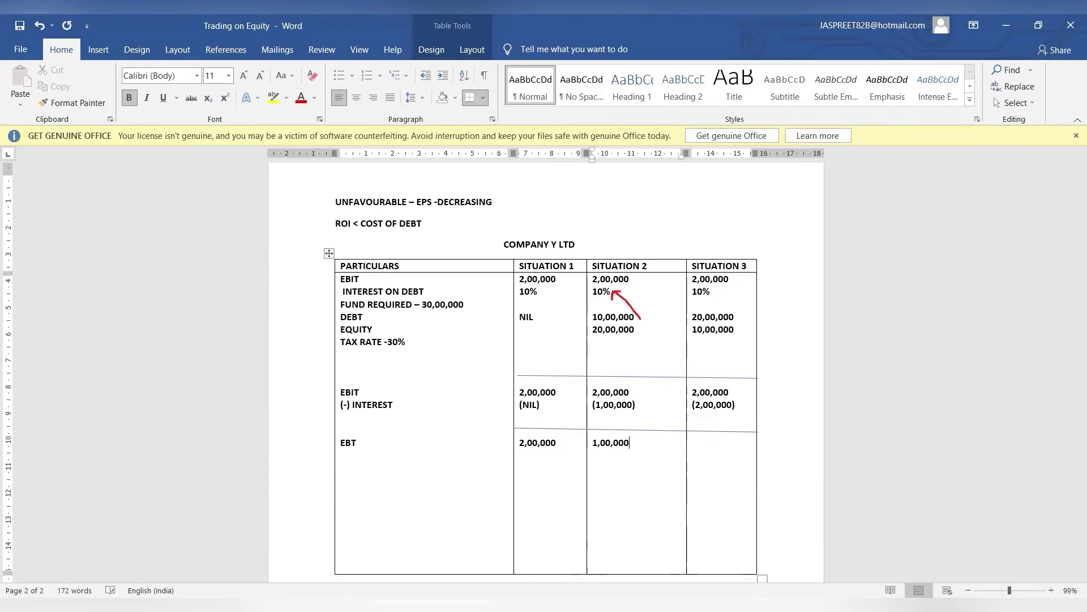
click(747, 405)
key(Return)
key(Return)
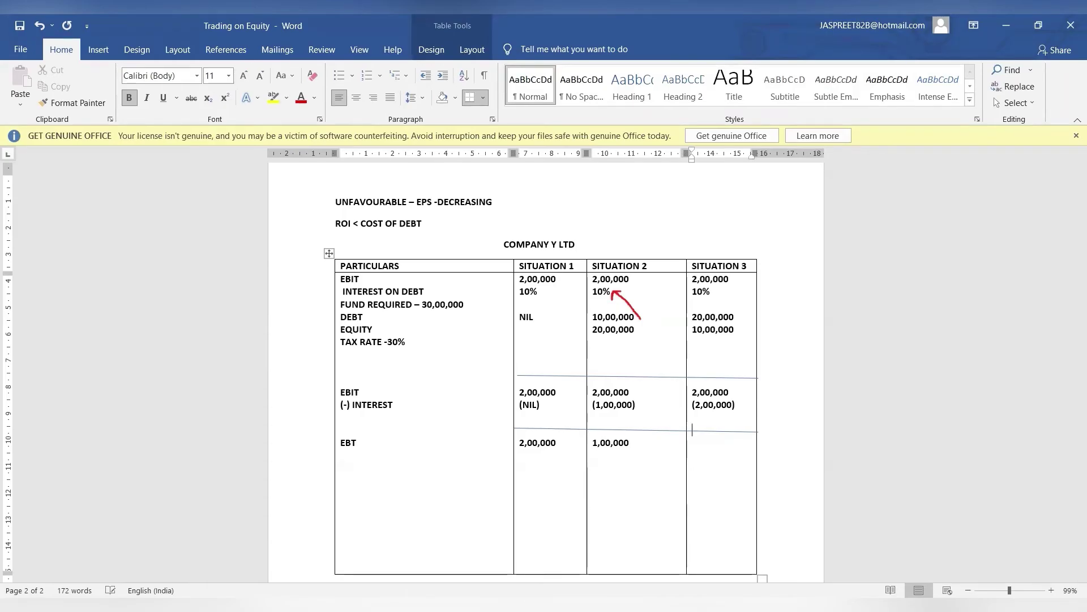
text(NIL)
- Add the (-) TAX ON EBT row with (60,000), (30,000) and (0)
click(400, 447)
key(Return)
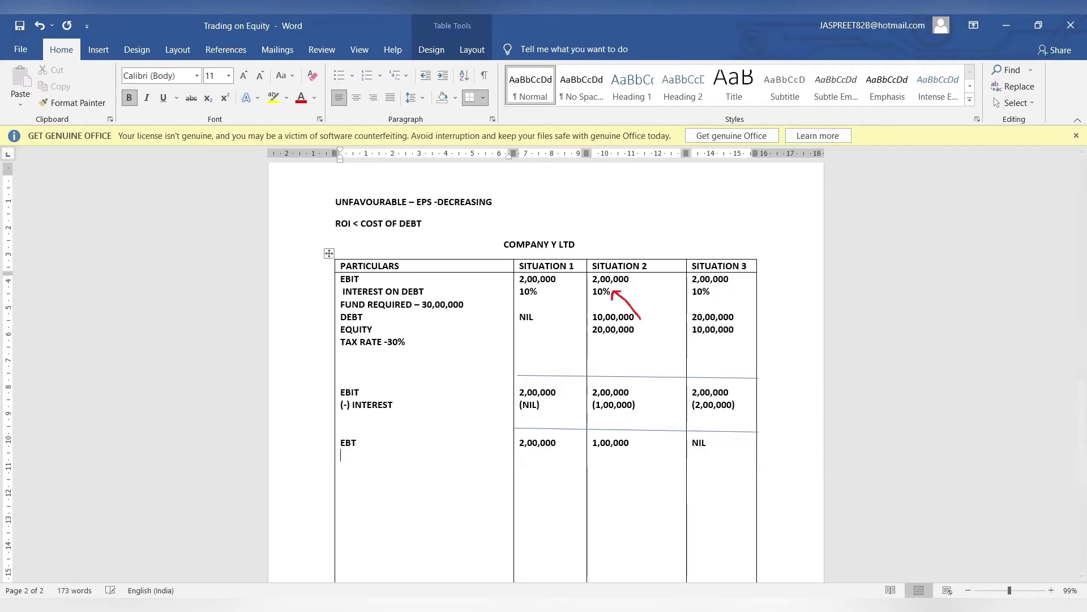
text((-) TAX ON EBT)
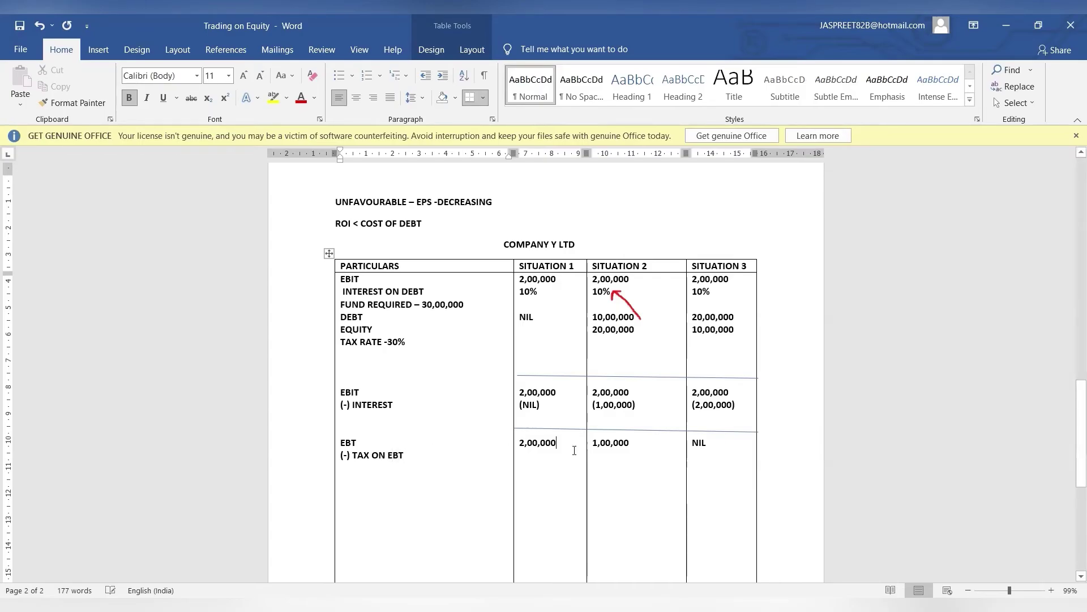
key(Return)
text((60,000))
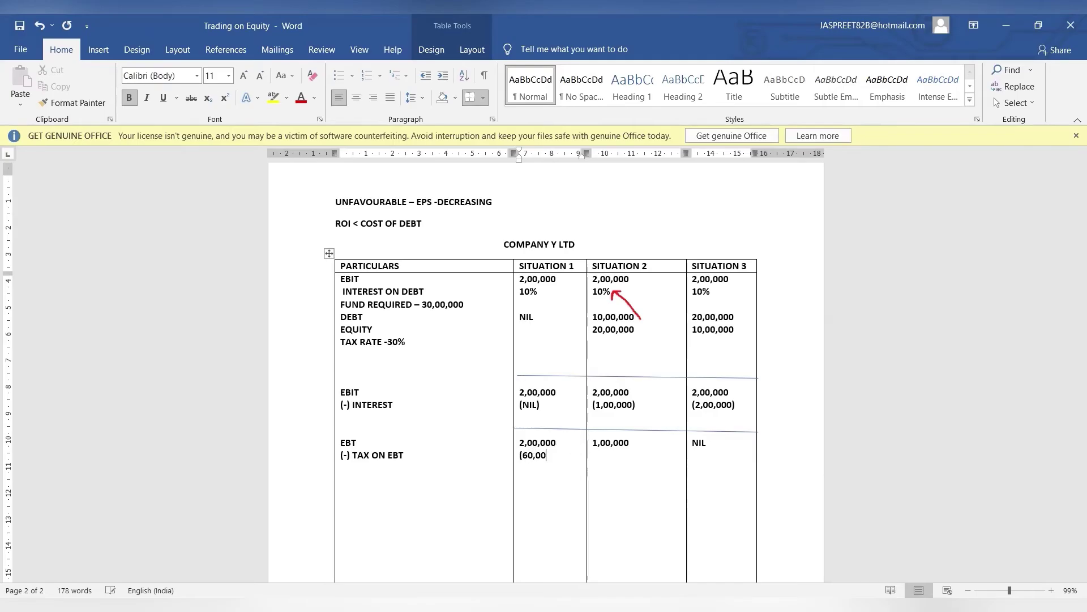
click(631, 443)
key(Return)
text((30,000)
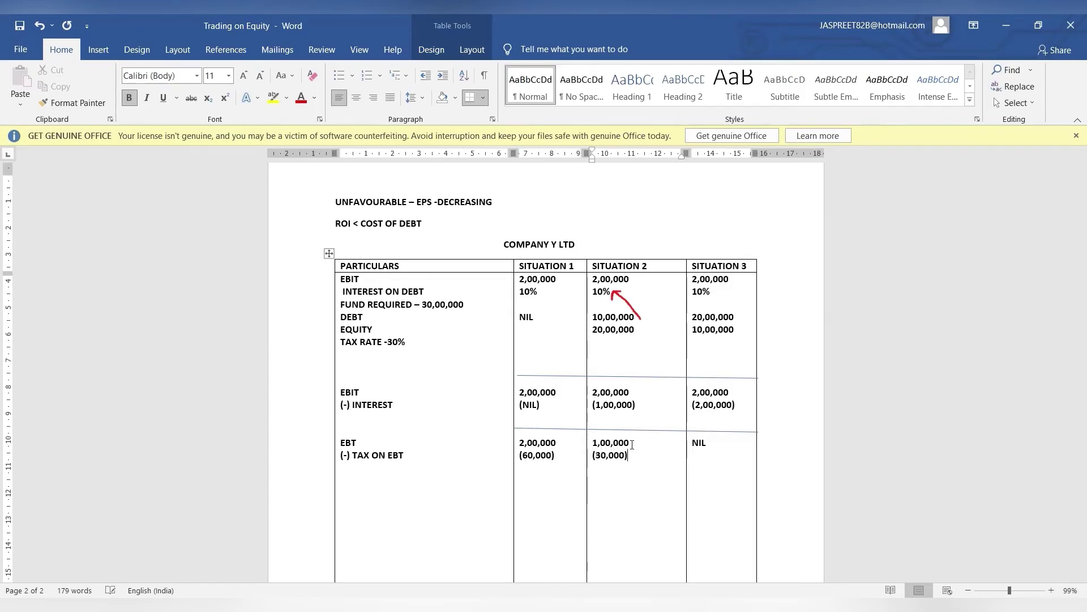
click(708, 444)
key(Return)
text((0))
- Draw a horizontal line shape across the table as a divider
click(102, 52)
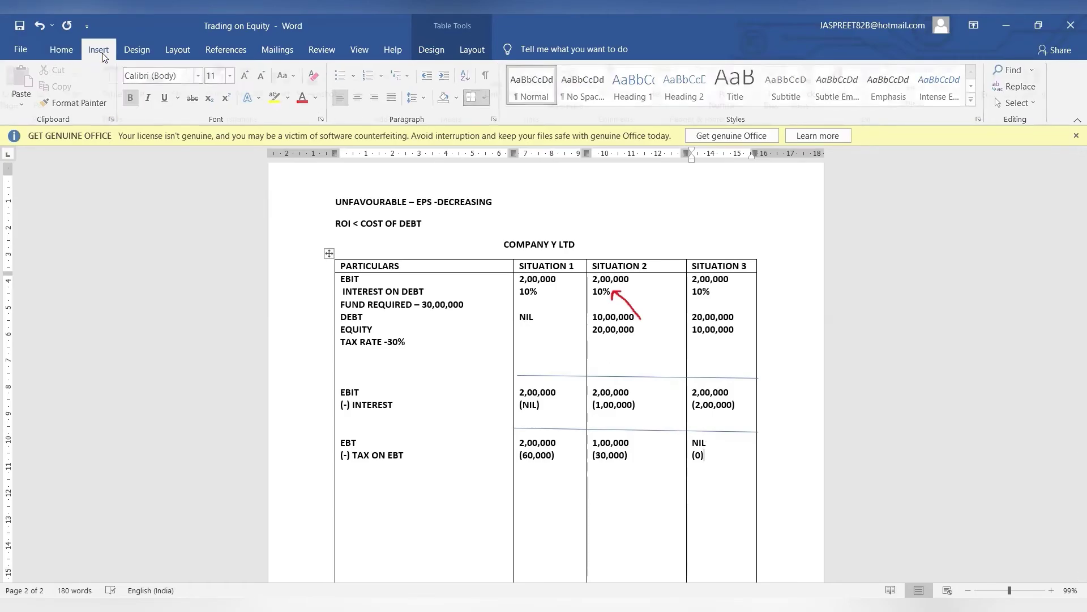
click(199, 139)
drag(514, 468, 759, 468)
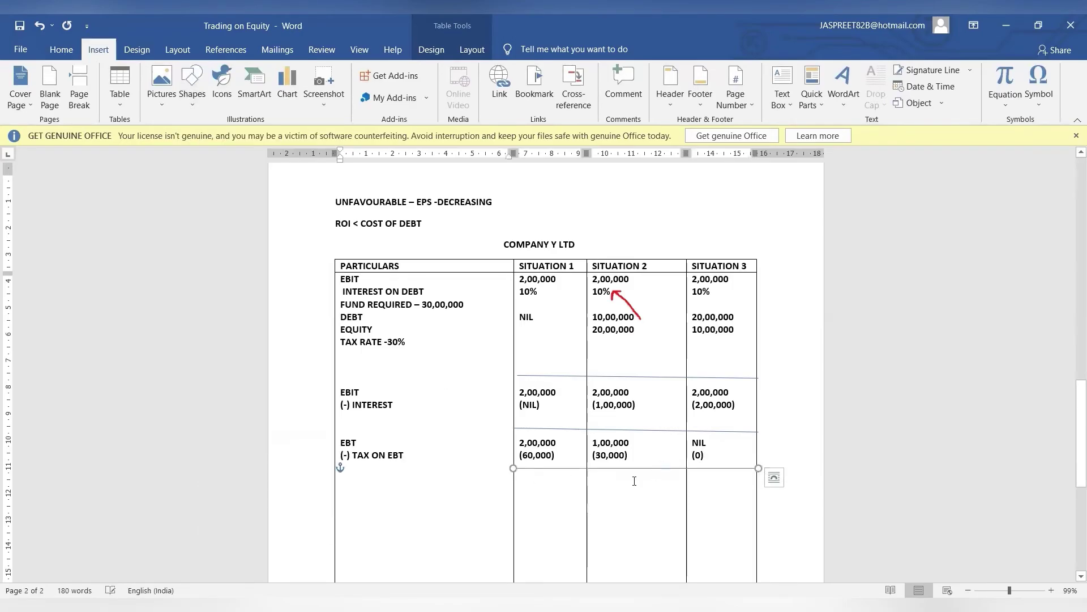
click(435, 466)
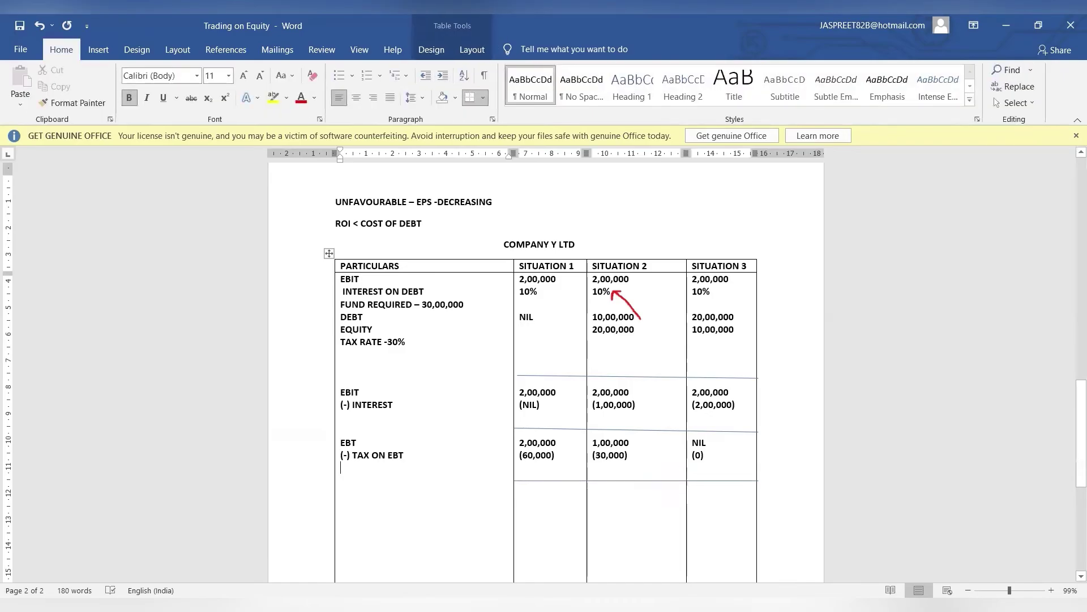
- Enter the after-tax amounts 1,40,000, 70,000 and NIL across the three situations
click(525, 481)
key(Right)
key(Right)
key(Right)
key(Right)
key(Right)
key(Right)
text(\)
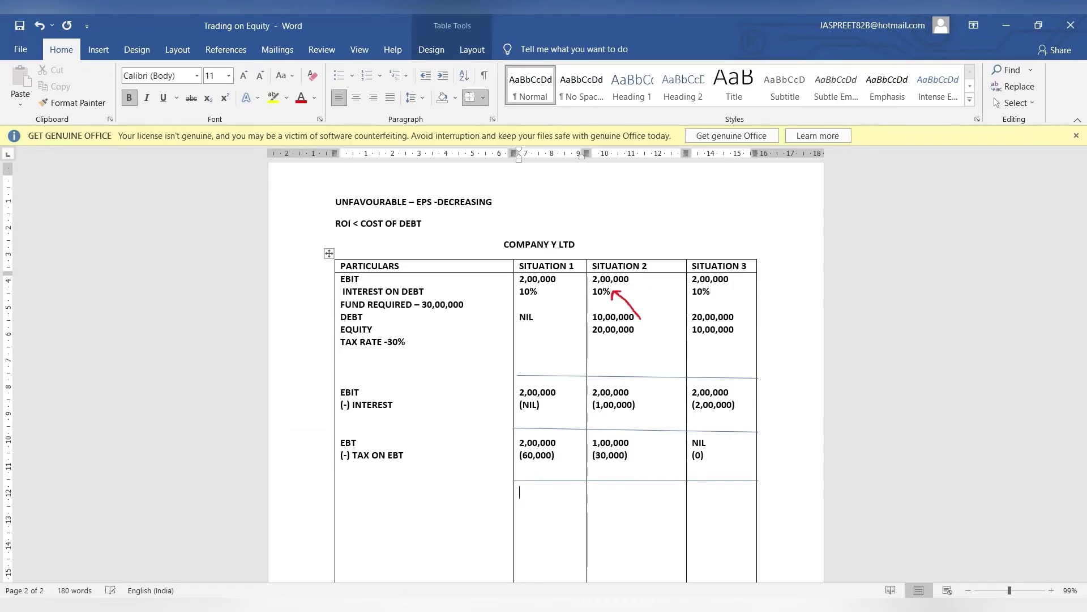
text(1,40,000)
key(Tab)
text(0)
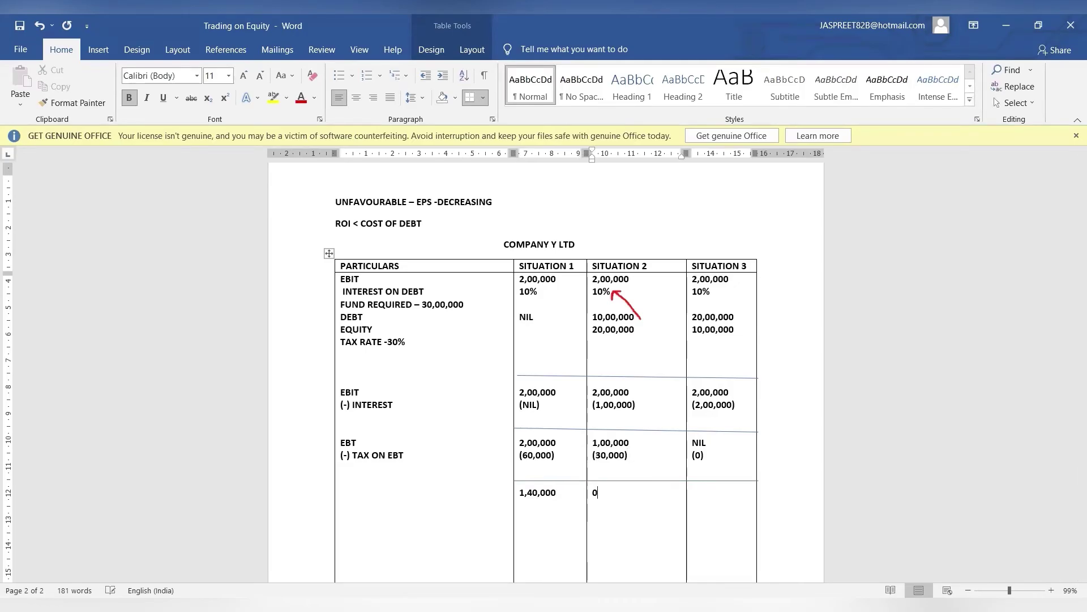
key(BackSpace)
text(70,000)
key(Tab)
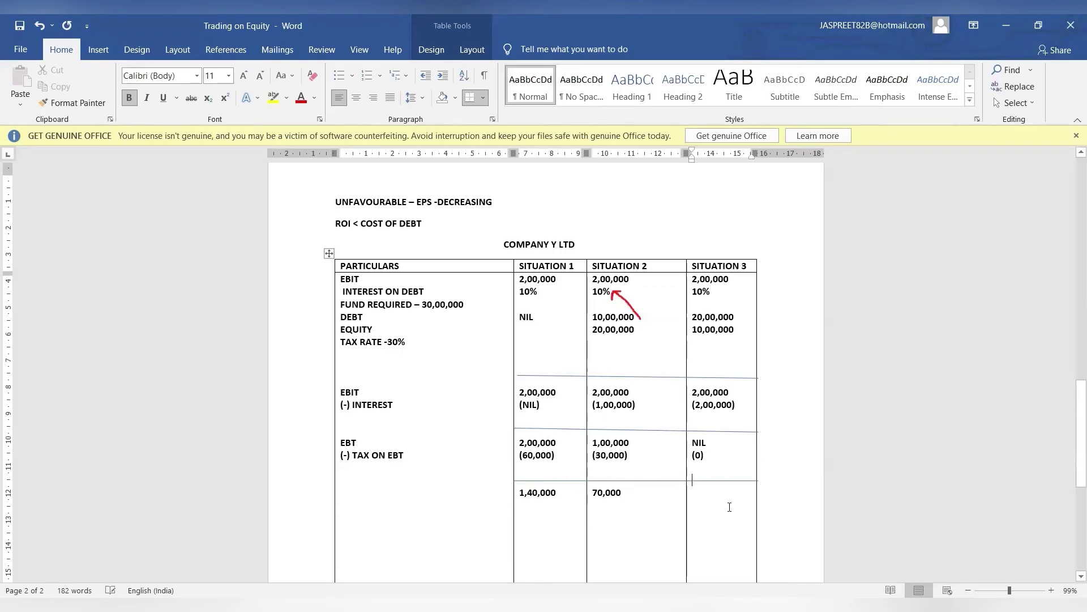
text(NIL)
- Add a blank line below the tax label and move the divider up under the tax row
click(421, 463)
key(Return)
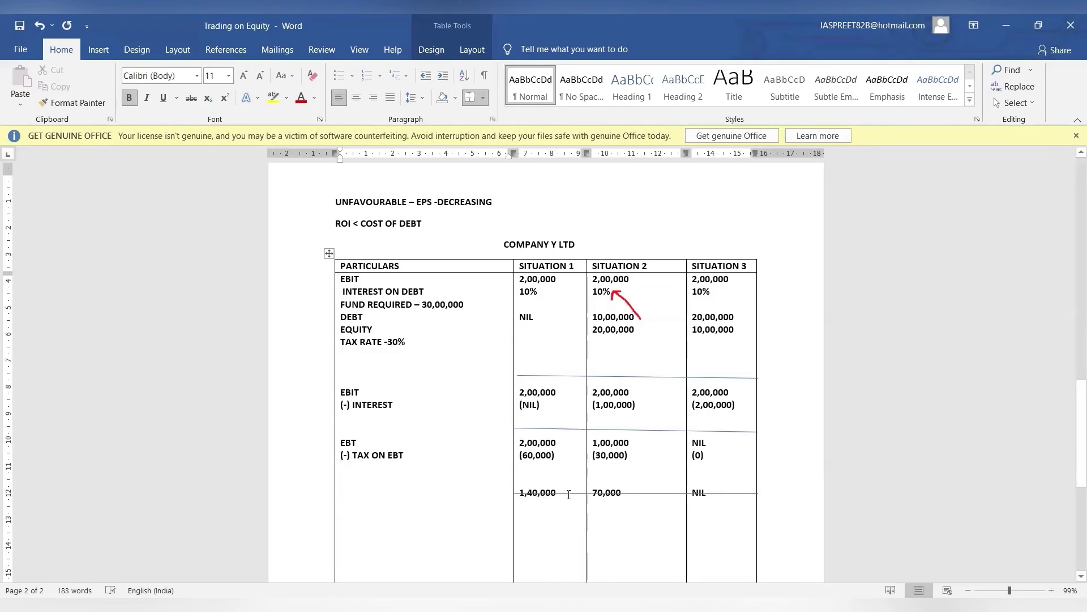
drag(568, 495, 568, 470)
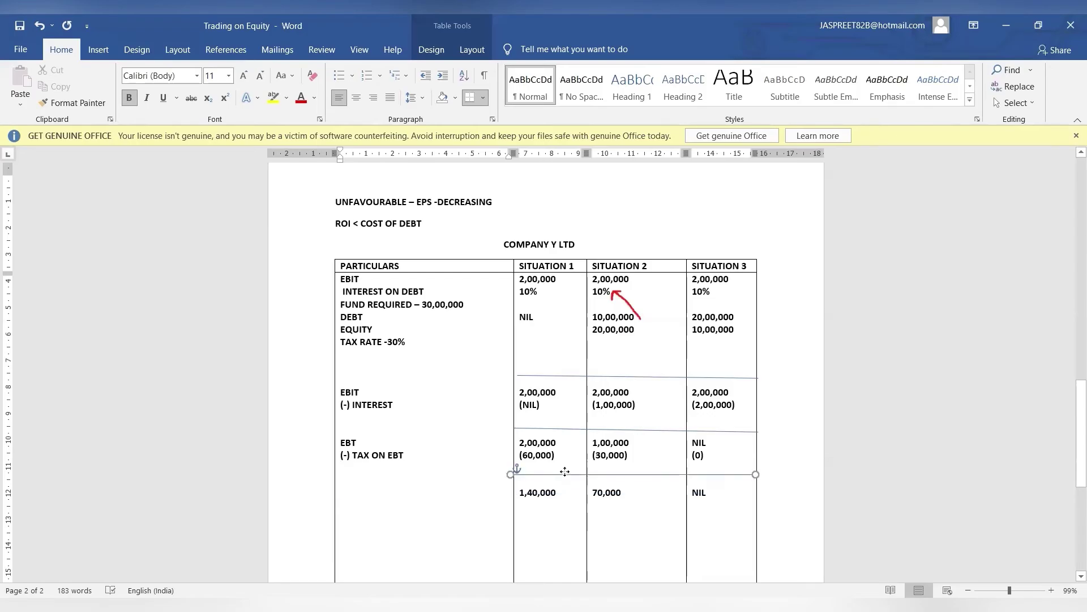
click(437, 459)
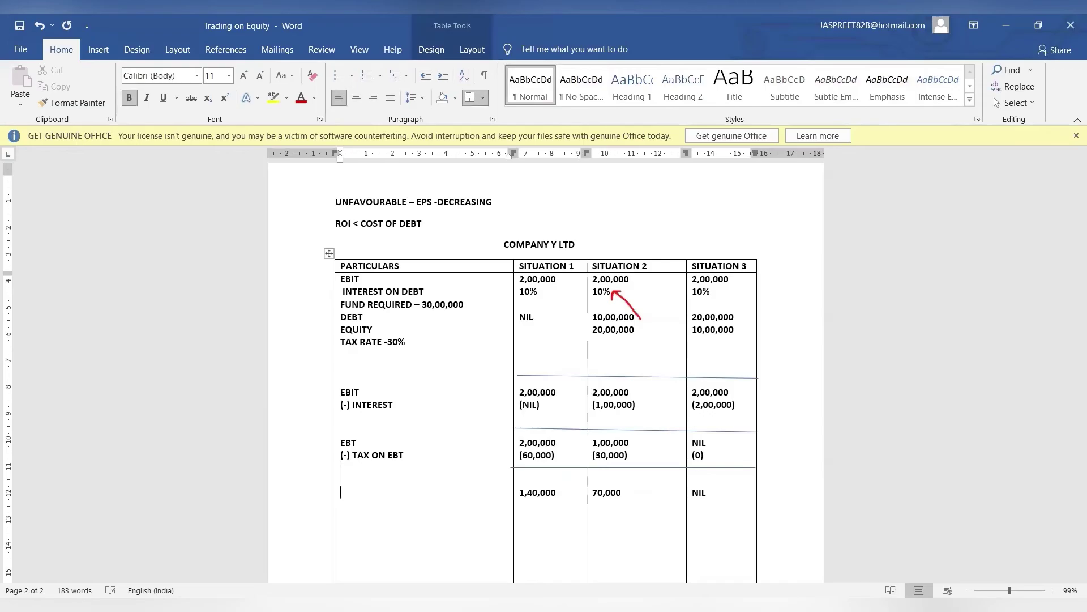
- Type the EAT and 'EPS = EAT / NO. OF EQUITY SHARES' labels in Particulars
text(EAT  )
text(EPS)
text( = EAT / NO)
text(. OF EQUITY)
text( S)
text(A=)
key(BackSpace)
key(BackSpace)
text(HARES)
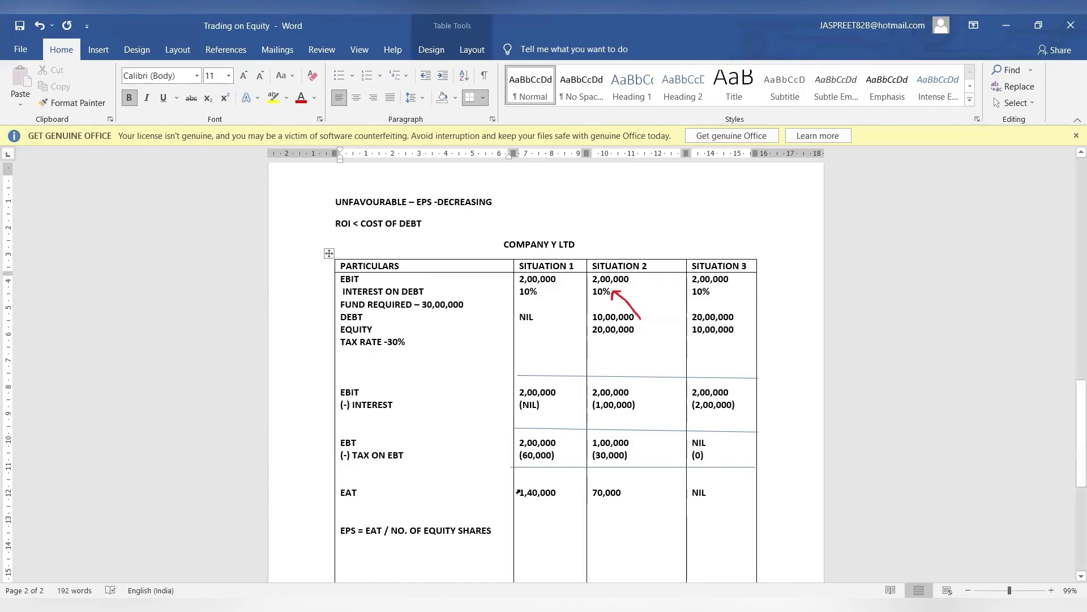
- Enter Situation 1's EPS as 1,40,000 over 3,00,000
click(565, 496)
key(Return)
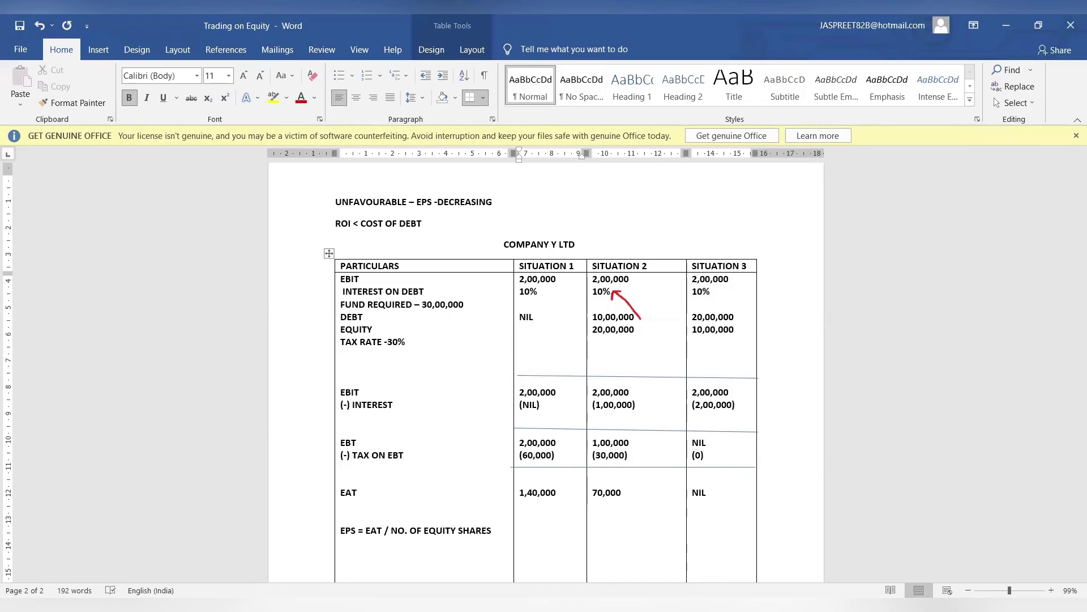
text(1,40)
text(,000 )
text(3,00,000)
- Underline the 1,40,000 numerator and write the Situation 1 result = 0.47
drag(562, 533, 518, 531)
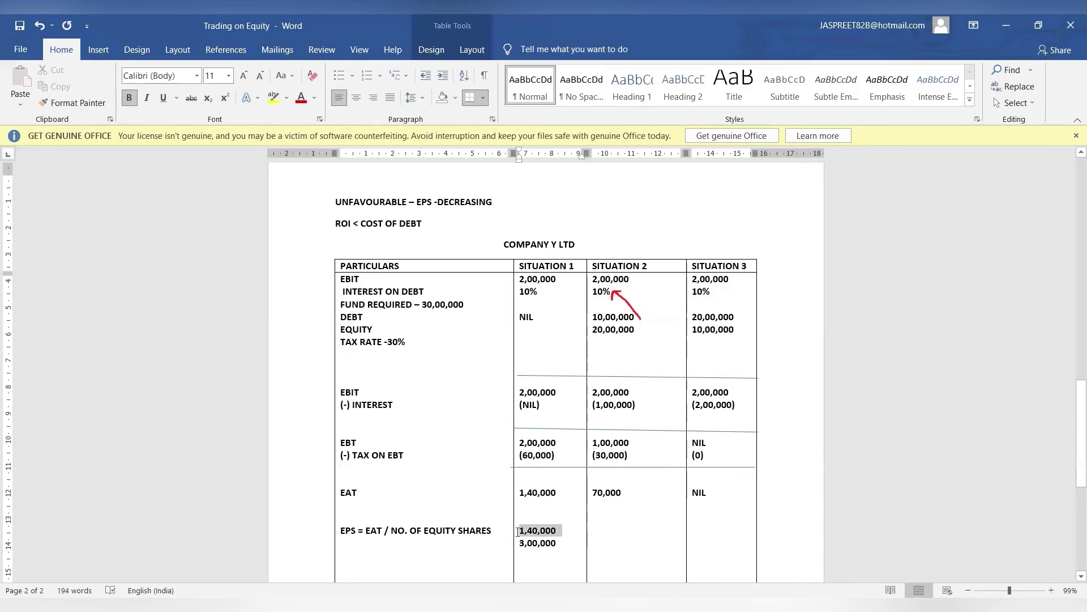
key(ctrl+u)
click(560, 563)
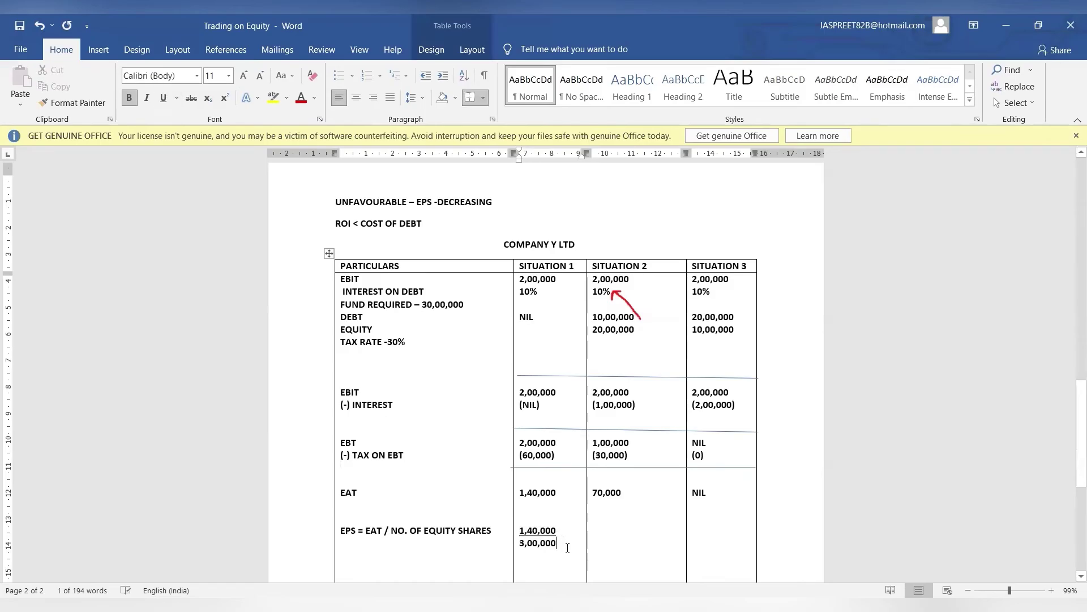
text(= 0.47)
- Enter Situation 2's EPS fraction 70,000 over 2,00,000 with the numerator underlined
key(Tab)
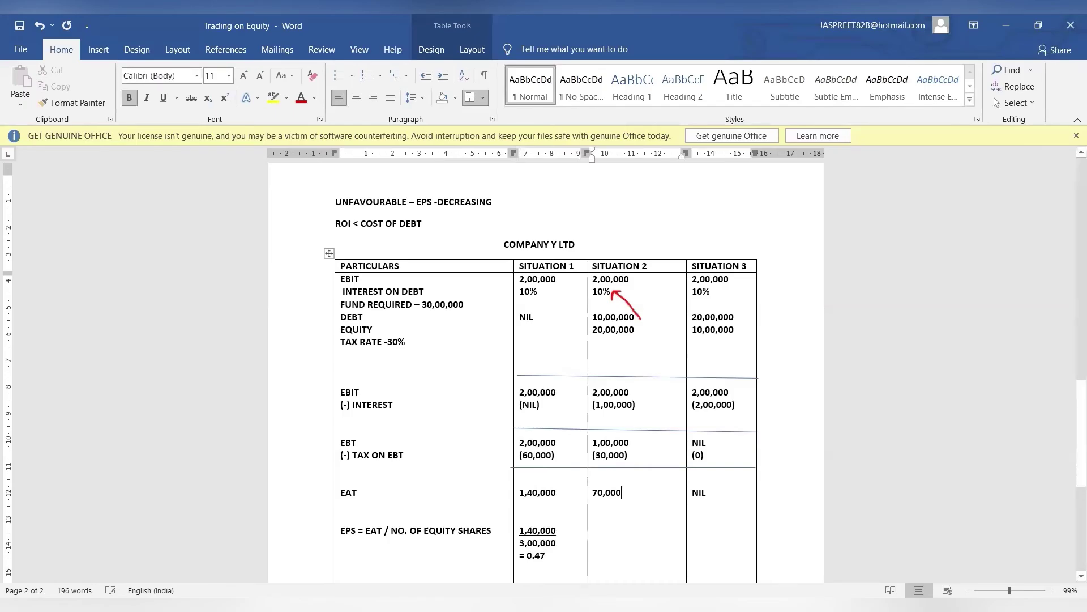
text(70,000)
drag(621, 530, 591, 531)
key(ctrl+u)
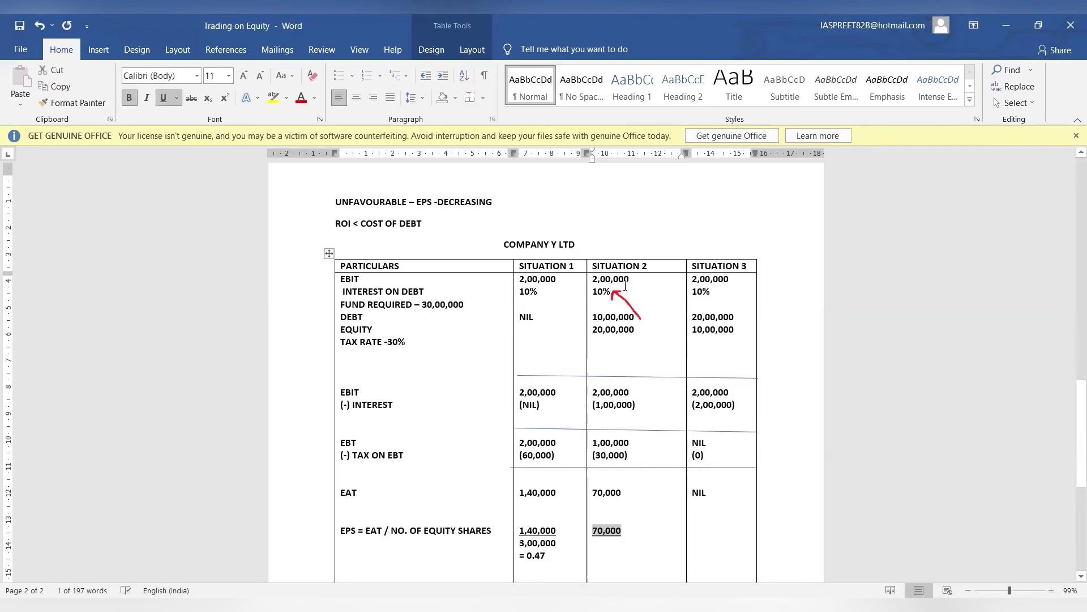
drag(628, 329, 594, 331)
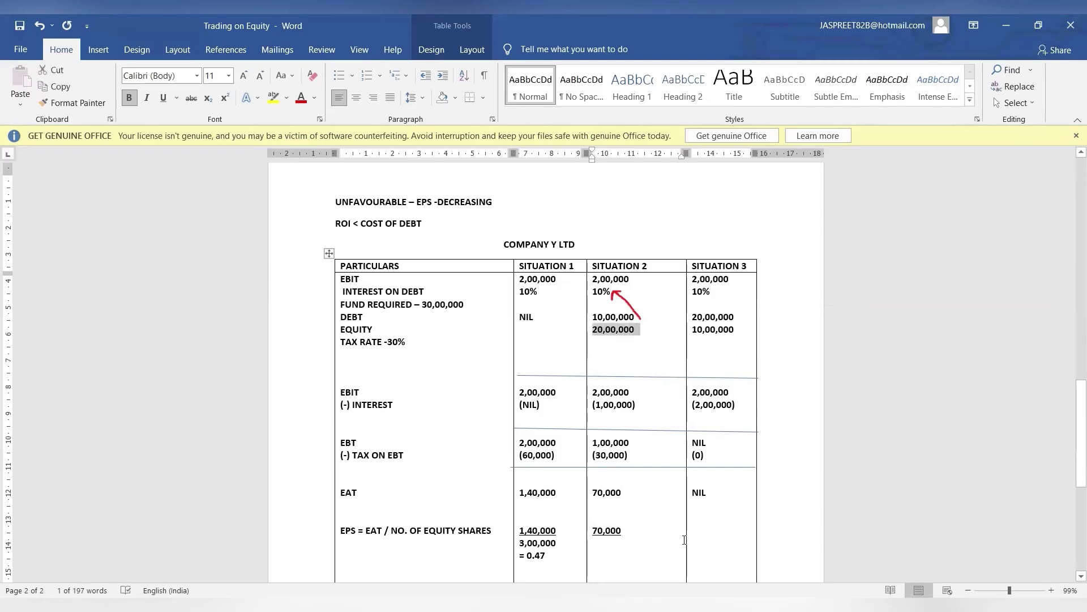
click(629, 538)
text(2,00,000)
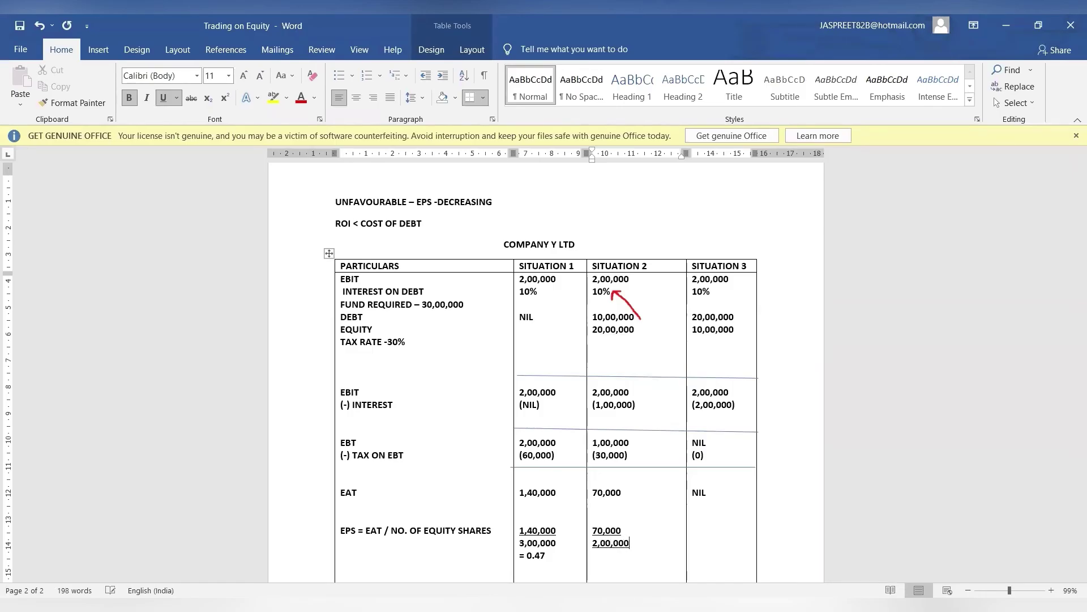
drag(632, 547, 591, 545)
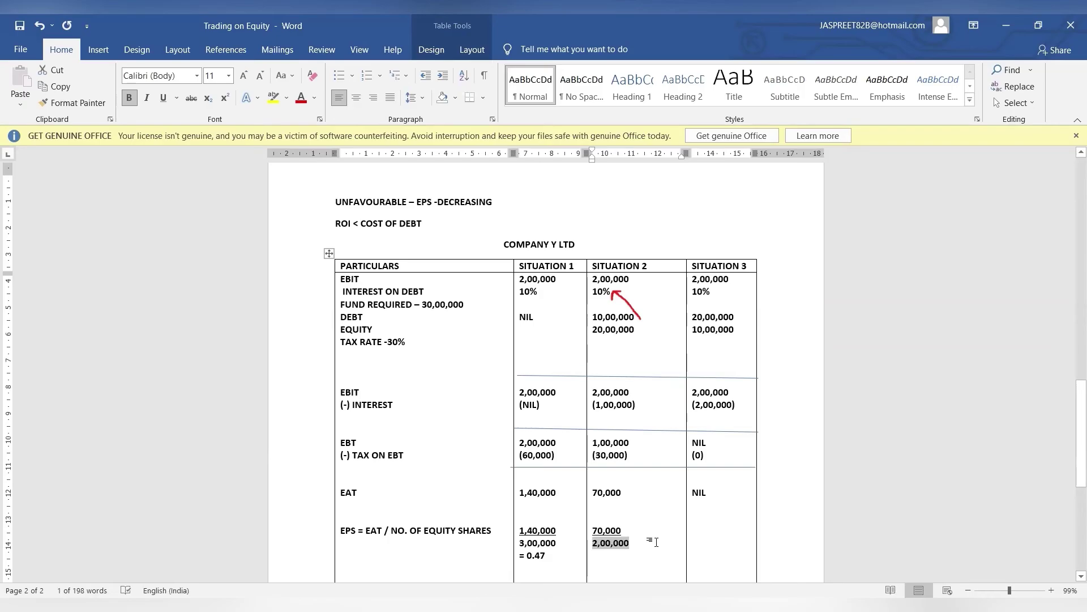
key(End)
key(Return)
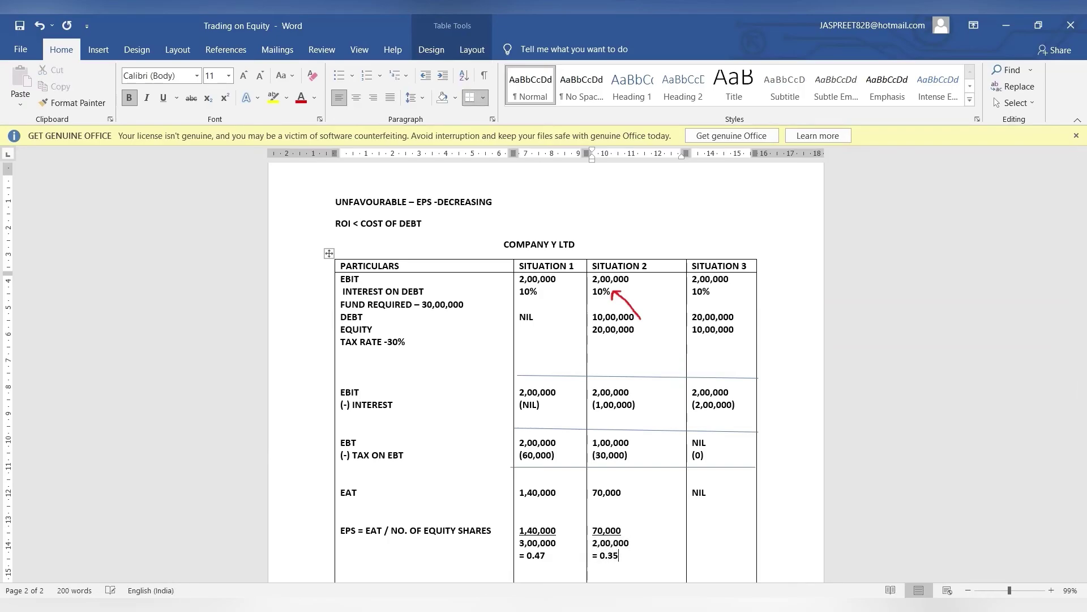
click(726, 518)
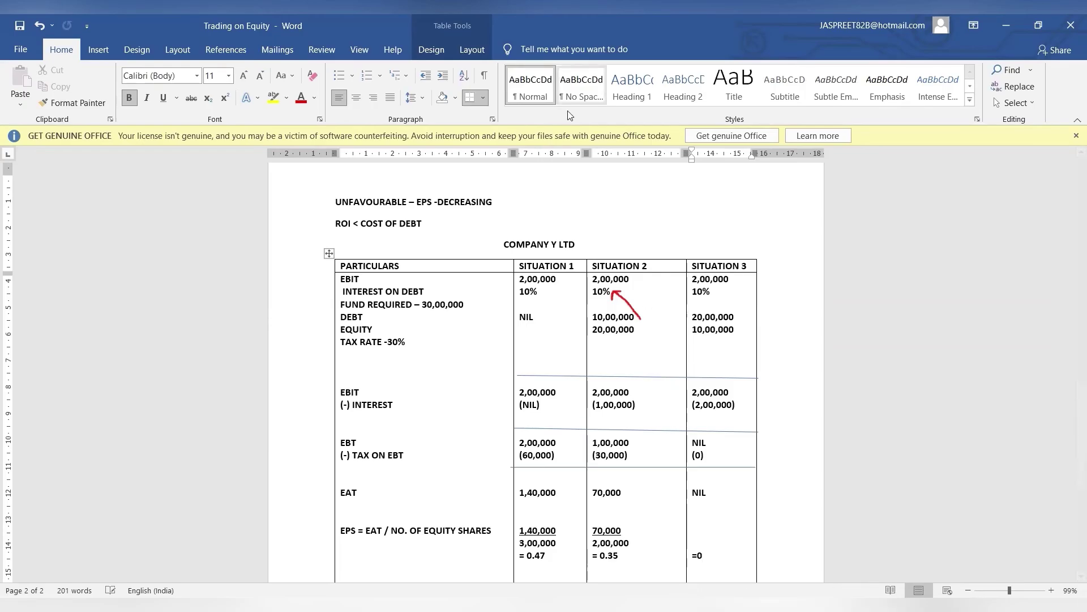
- Circle ROI, underline 10%, and handwrite 2,00,000/30,00,000 × 100 in red ink
mouse_move(353, 214)
mouse_down()
mouse_move(344, 230)
mouse_move(356, 211)
mouse_move(338, 218)
mouse_move(360, 244)
mouse_move(392, 231)
mouse_up()
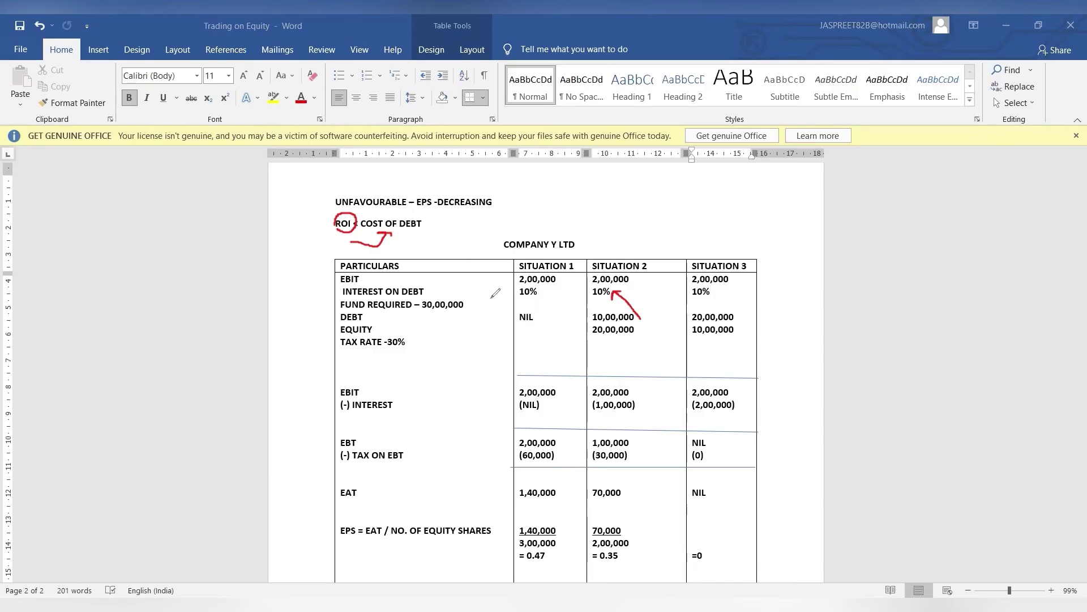
drag(504, 301, 529, 302)
drag(36, 251, 75, 307)
mouse_move(86, 264)
mouse_down()
mouse_move(84, 277)
mouse_move(97, 259)
mouse_move(109, 278)
mouse_move(152, 240)
mouse_up()
drag(20, 344, 168, 267)
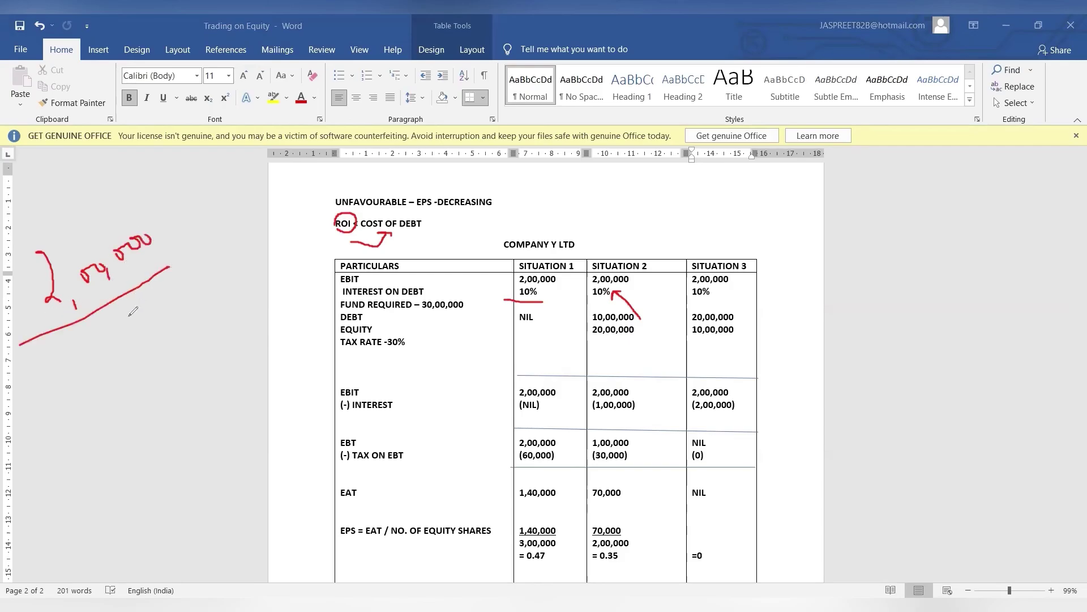
mouse_move(51, 352)
mouse_down()
mouse_move(77, 356)
mouse_move(77, 379)
mouse_up()
drag(105, 334, 132, 344)
mouse_move(137, 306)
mouse_down()
mouse_move(140, 316)
mouse_move(152, 303)
mouse_move(163, 329)
mouse_move(173, 299)
mouse_move(187, 296)
mouse_up()
click(190, 247)
mouse_move(190, 249)
mouse_down()
mouse_move(182, 281)
mouse_move(255, 252)
mouse_move(261, 235)
mouse_up()
click(213, 239)
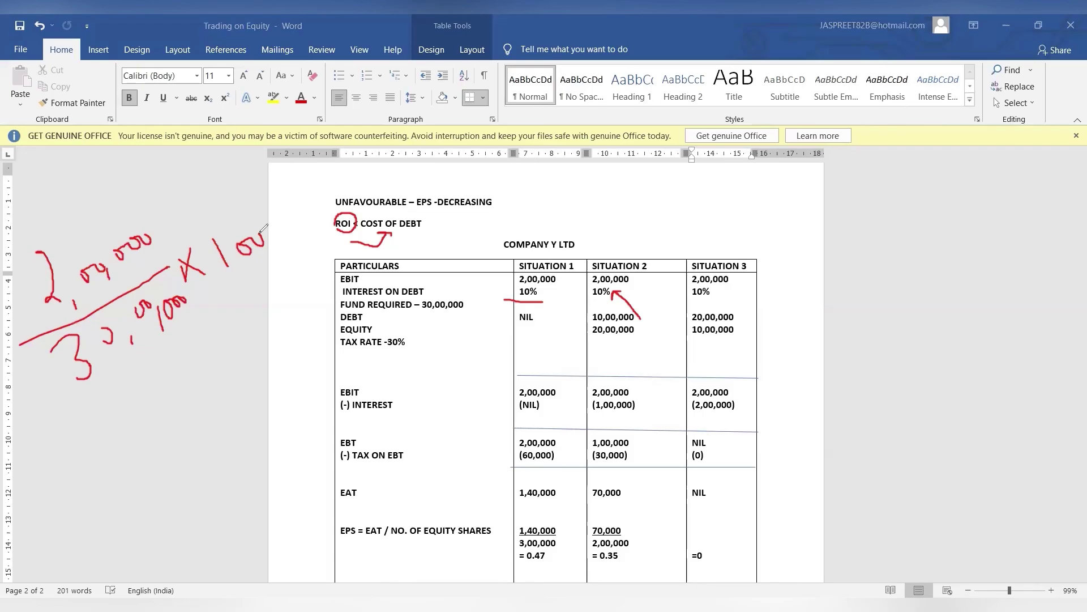
- Handwrite the result = 6.67% and underline the 0.47 EPS in red
mouse_move(92, 425)
mouse_down()
mouse_move(133, 433)
mouse_move(138, 422)
mouse_up()
click(161, 413)
mouse_move(178, 385)
mouse_down()
mouse_move(171, 398)
mouse_move(181, 404)
mouse_move(173, 396)
mouse_move(195, 368)
mouse_move(188, 396)
mouse_up()
drag(212, 338, 226, 383)
drag(209, 346, 225, 351)
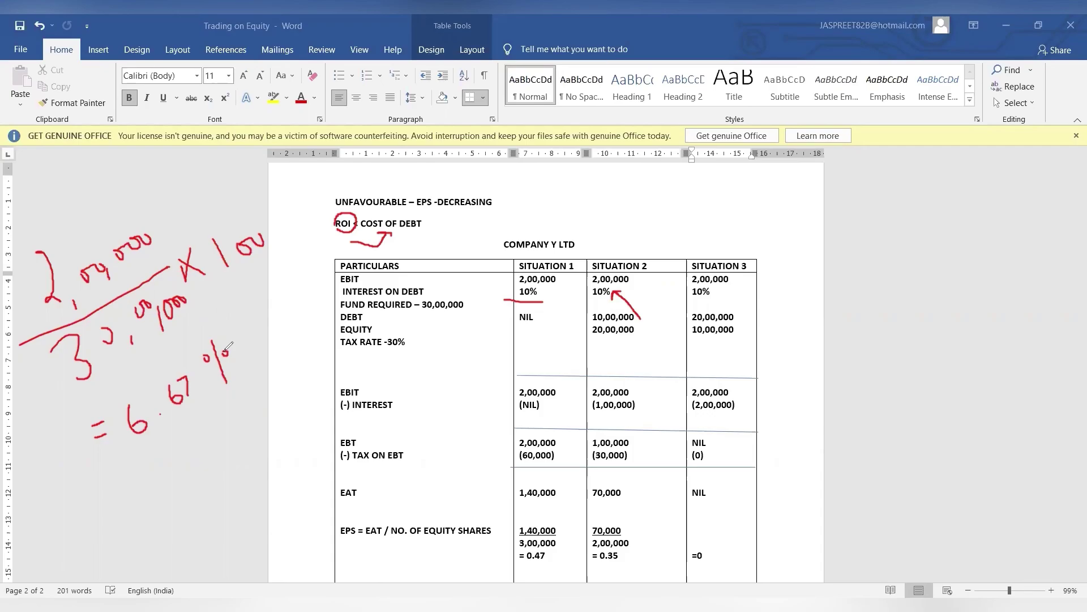
mouse_move(504, 572)
mouse_down()
mouse_move(727, 558)
mouse_move(719, 540)
mouse_move(532, 548)
mouse_move(503, 558)
mouse_move(502, 572)
mouse_up()
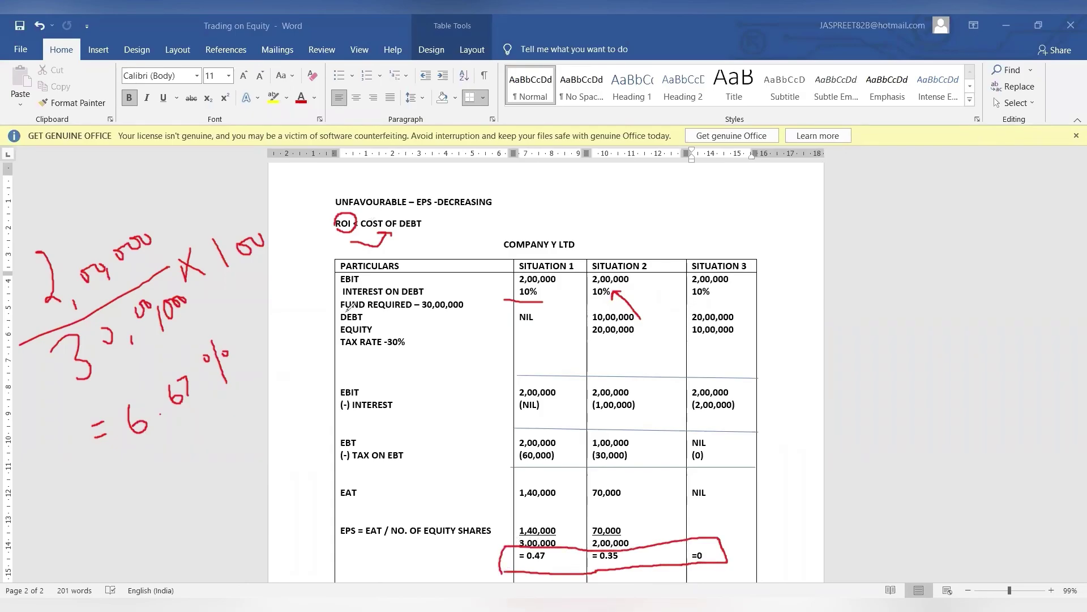
- Write 6.67% < 10 in red ink, underline 6.67, and draw a connecting arrow
mouse_move(238, 346)
mouse_down()
mouse_move(266, 340)
mouse_move(251, 383)
mouse_up()
drag(277, 333, 293, 359)
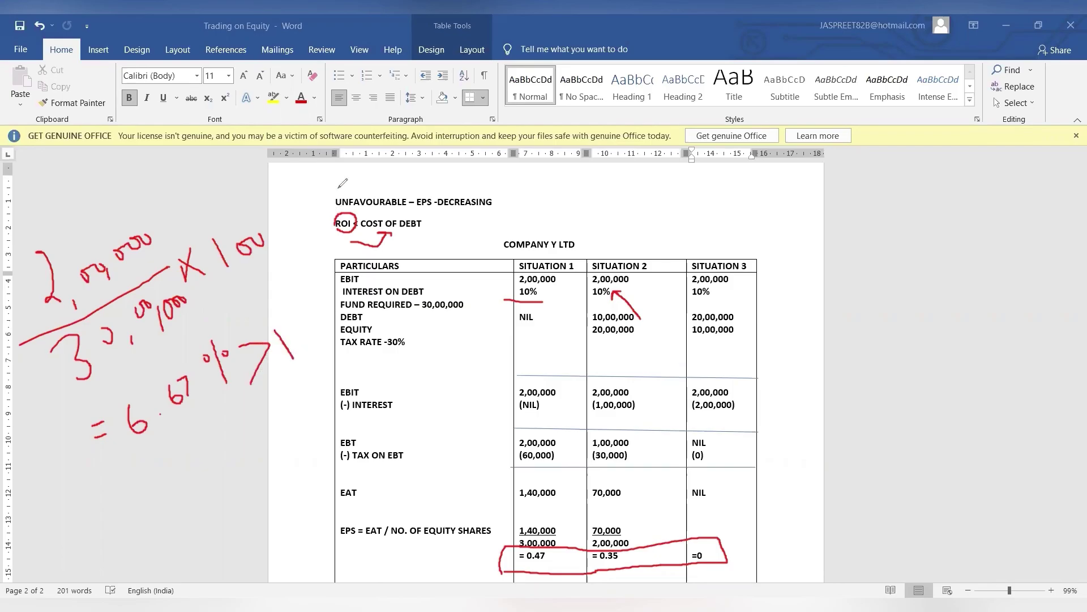
drag(234, 360, 256, 362)
drag(242, 342, 273, 365)
mouse_move(315, 323)
mouse_down()
mouse_move(308, 334)
mouse_move(316, 324)
mouse_up()
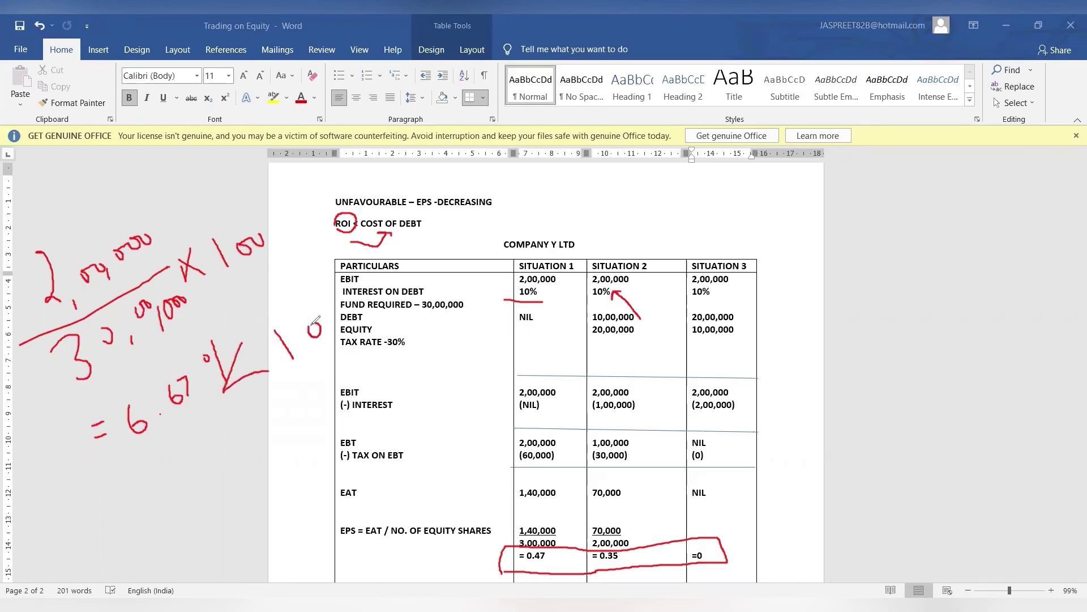
drag(231, 343, 232, 346)
click(163, 441)
drag(163, 440, 191, 426)
click(174, 473)
mouse_move(188, 474)
mouse_down()
mouse_move(310, 407)
mouse_move(309, 367)
mouse_up()
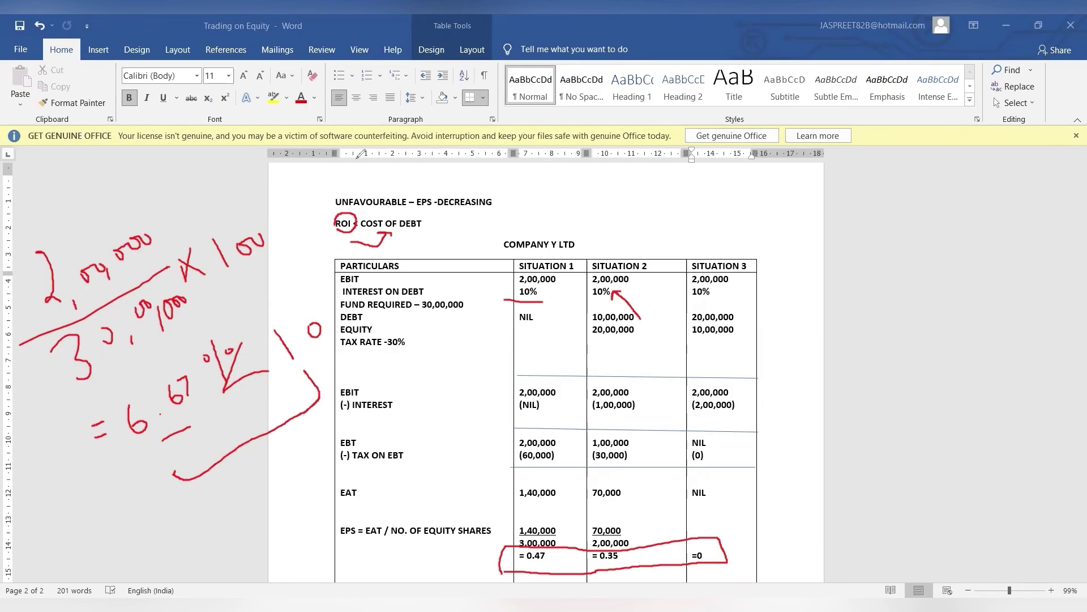
- Erase all the red ink annotations from the table
mouse_move(66, 301)
mouse_down()
mouse_move(48, 396)
mouse_move(174, 202)
mouse_move(160, 195)
mouse_move(238, 363)
mouse_move(311, 340)
mouse_move(100, 200)
mouse_move(158, 395)
mouse_move(172, 409)
mouse_move(199, 376)
mouse_up()
mouse_move(123, 316)
mouse_down()
mouse_move(114, 442)
mouse_move(311, 259)
mouse_move(385, 236)
mouse_up()
mouse_move(121, 434)
mouse_down()
mouse_move(282, 320)
mouse_move(558, 322)
mouse_move(549, 309)
mouse_move(586, 550)
mouse_up()
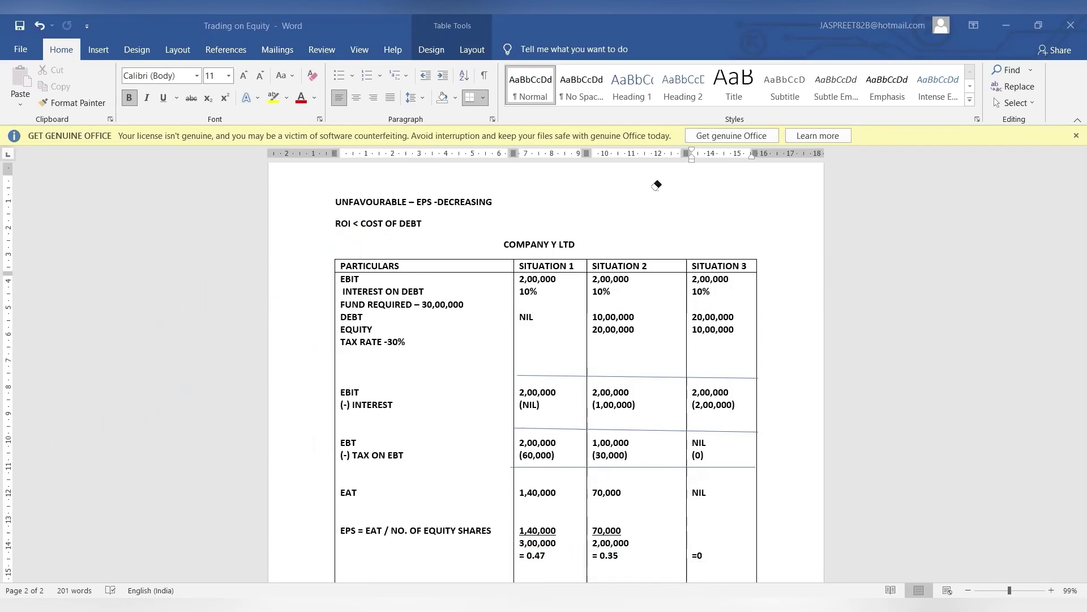